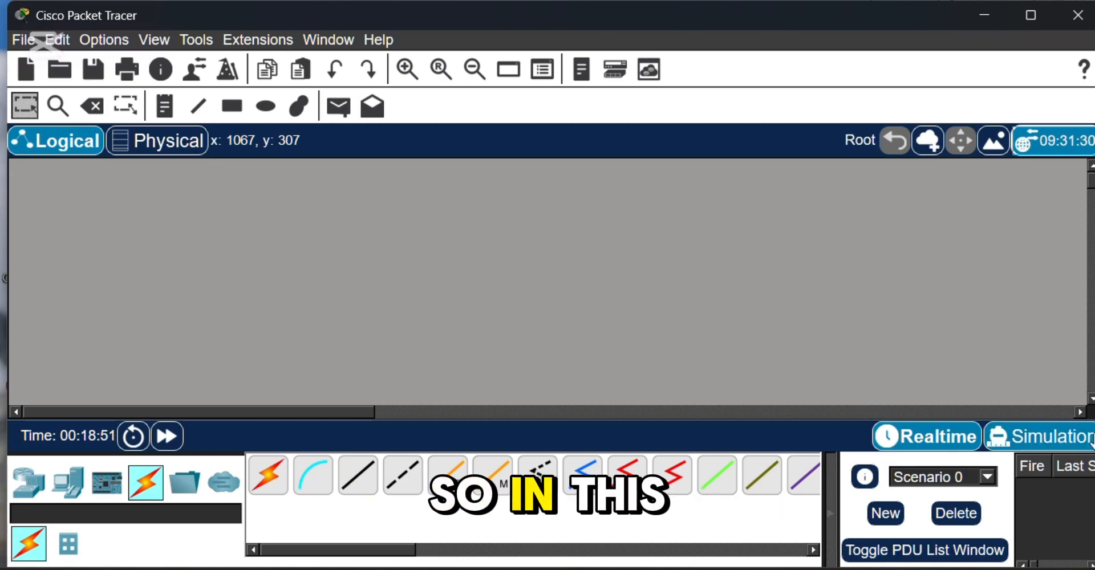
Place two PCs side by side in the upper part of the empty logical workspace.
{"action": "left_click", "coordinate": [68, 483]}
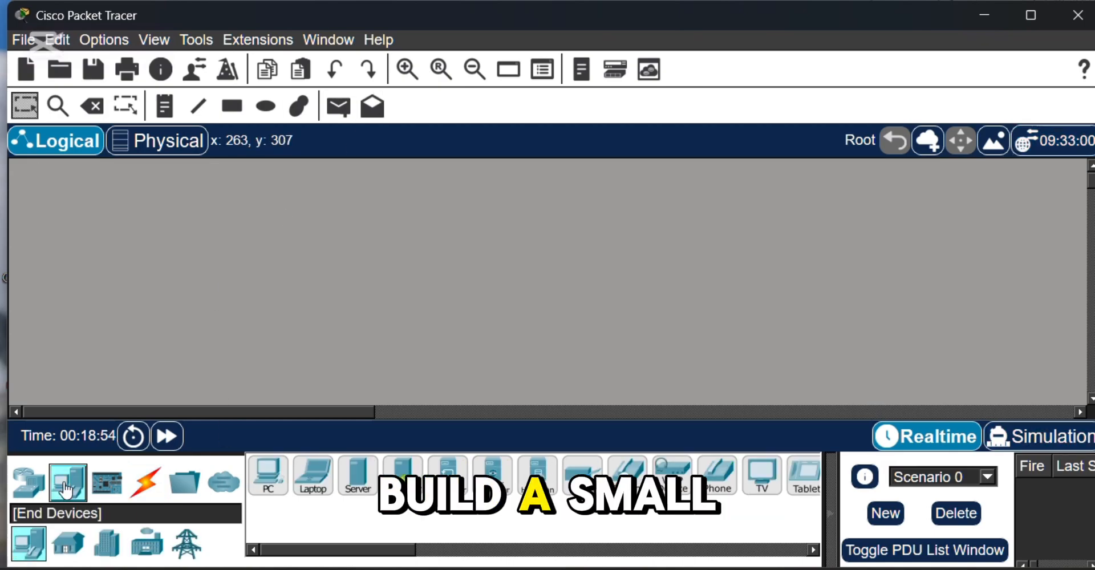
{"action": "left_click", "coordinate": [266, 469]}
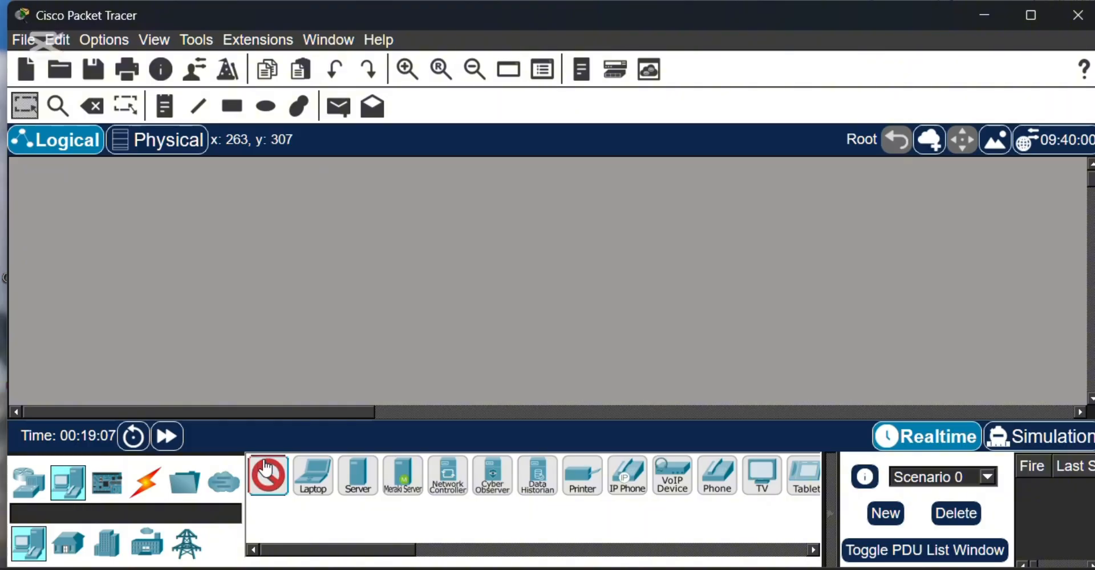
{"action": "left_click", "coordinate": [111, 182]}
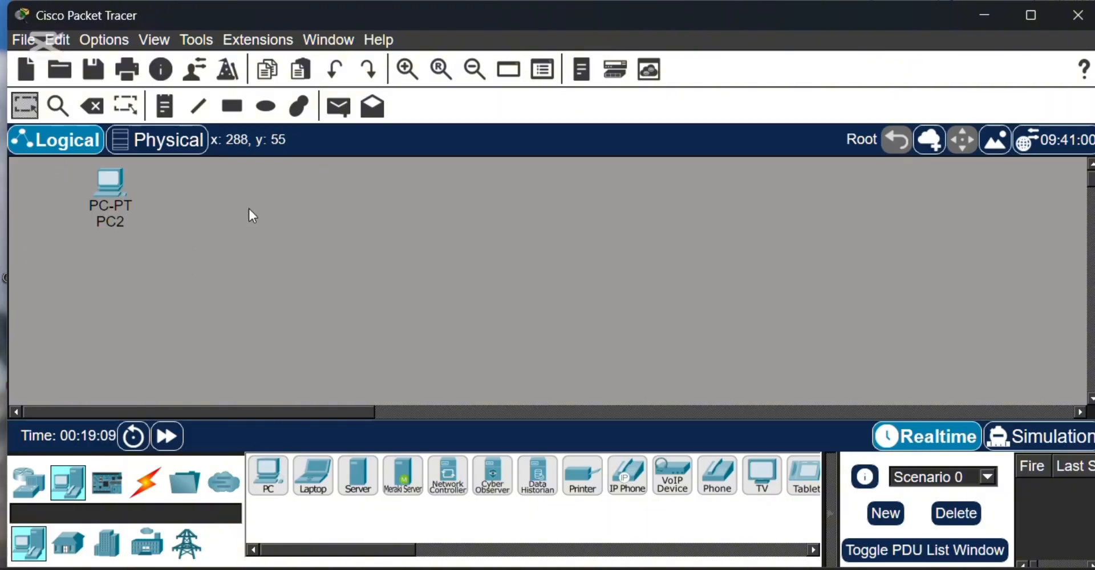
{"action": "left_click", "coordinate": [309, 190]}
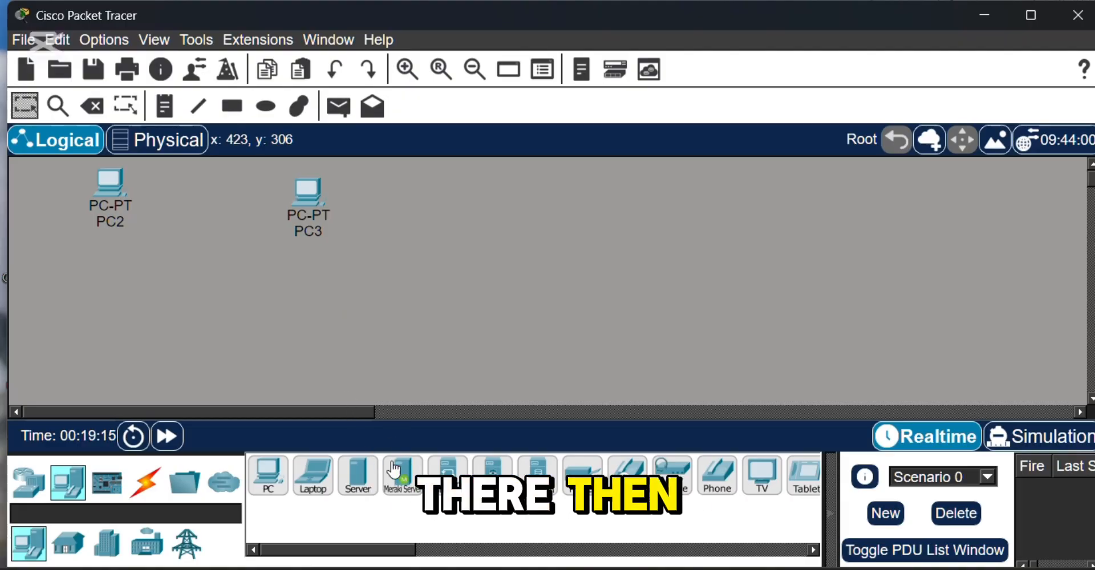
Add a server to the right of the PCs and stack the two PCs vertically, with PC3 above PC2.
{"action": "left_click", "coordinate": [361, 478]}
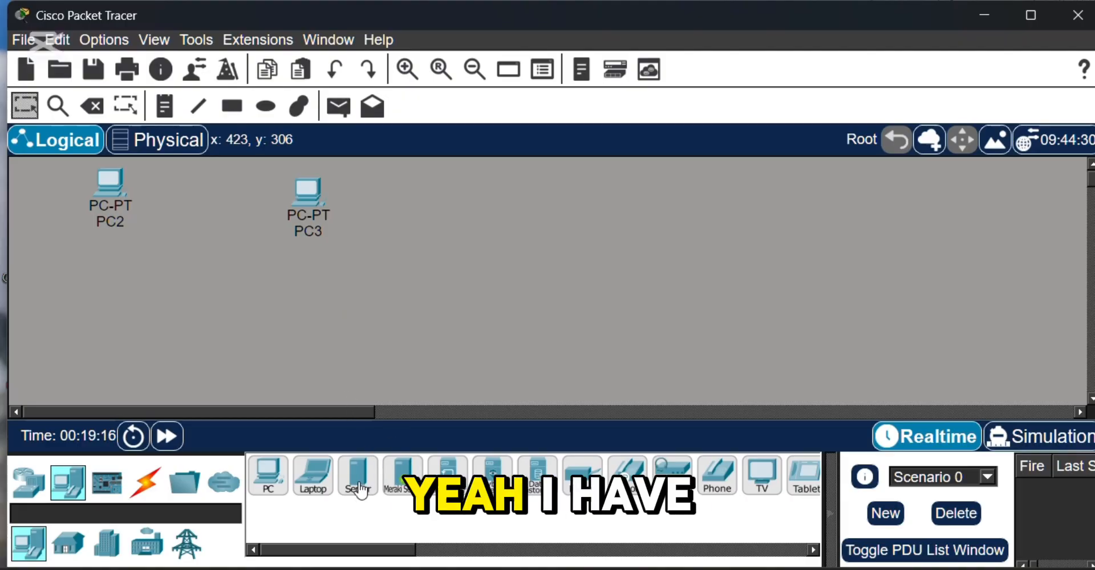
{"action": "left_click", "coordinate": [435, 213]}
{"action": "left_click_drag", "start_coordinate": [113, 194], "coordinate": [106, 295]}
{"action": "left_click_drag", "start_coordinate": [306, 184], "coordinate": [105, 169]}
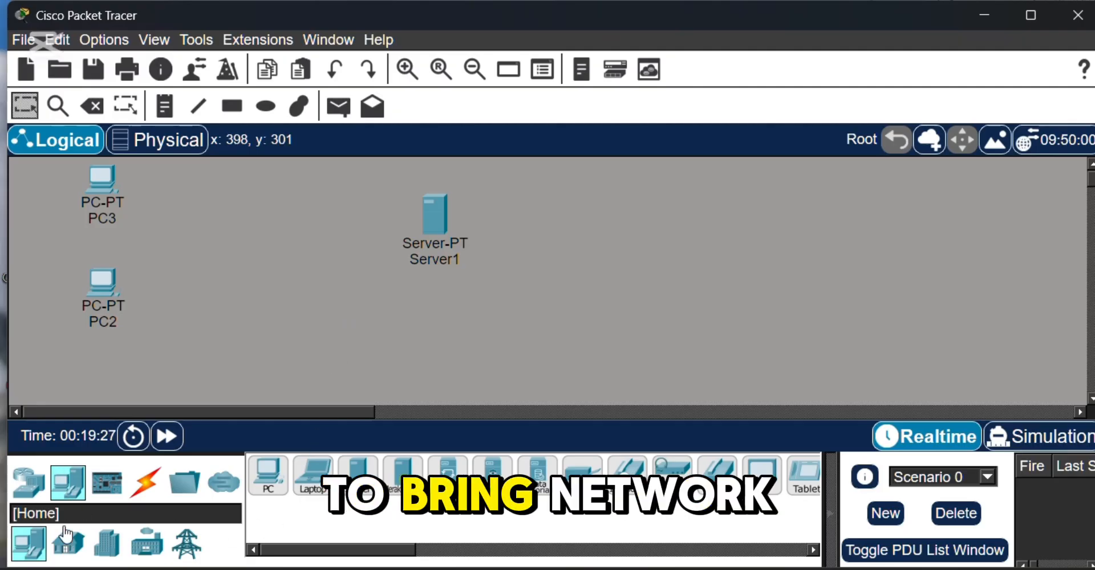
Place a 2960 switch between the column of PCs and the server.
{"action": "left_click", "coordinate": [28, 482]}
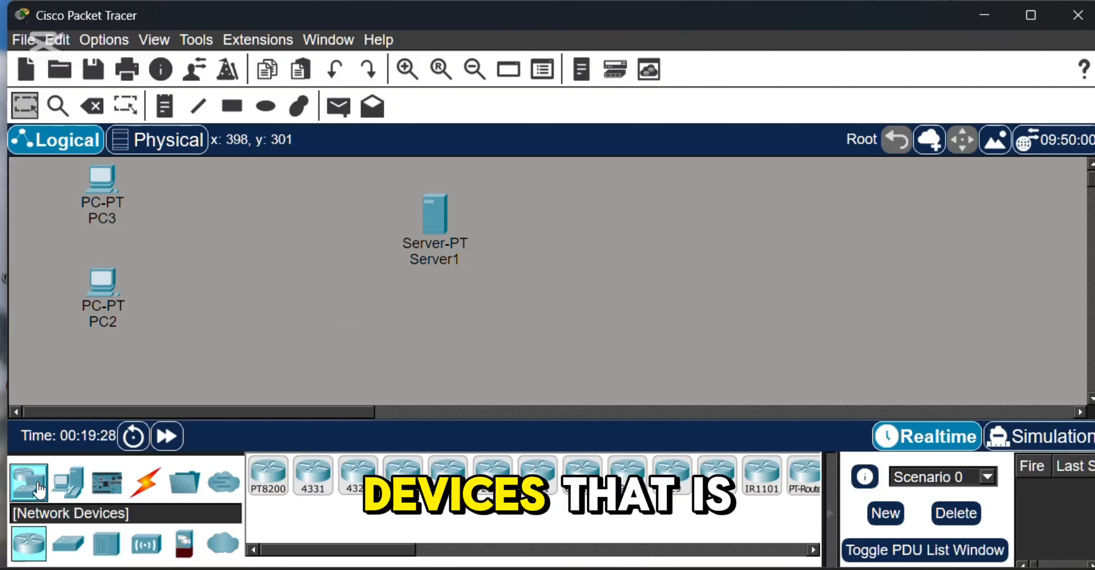
{"action": "left_click", "coordinate": [68, 544]}
{"action": "left_click", "coordinate": [268, 476]}
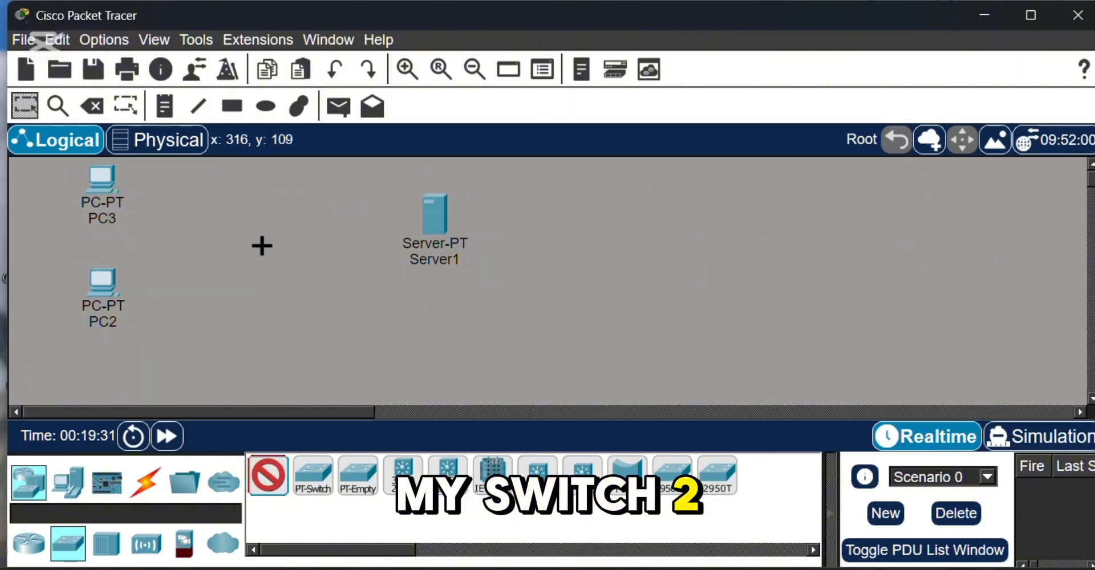
{"action": "left_click", "coordinate": [212, 229]}
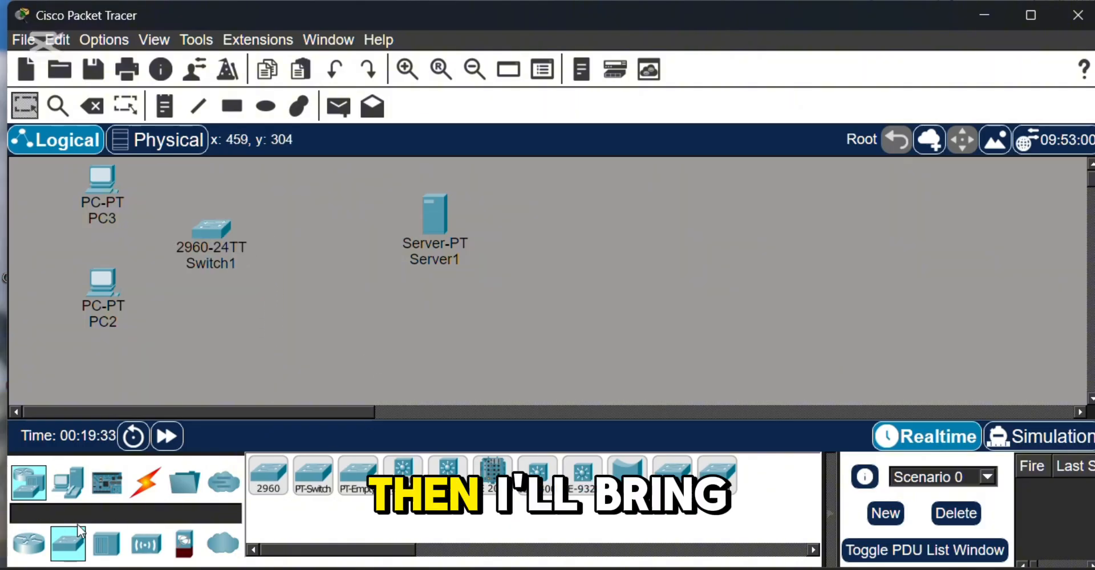
Place a 2911 router between the switch and the server.
{"action": "left_click", "coordinate": [28, 544]}
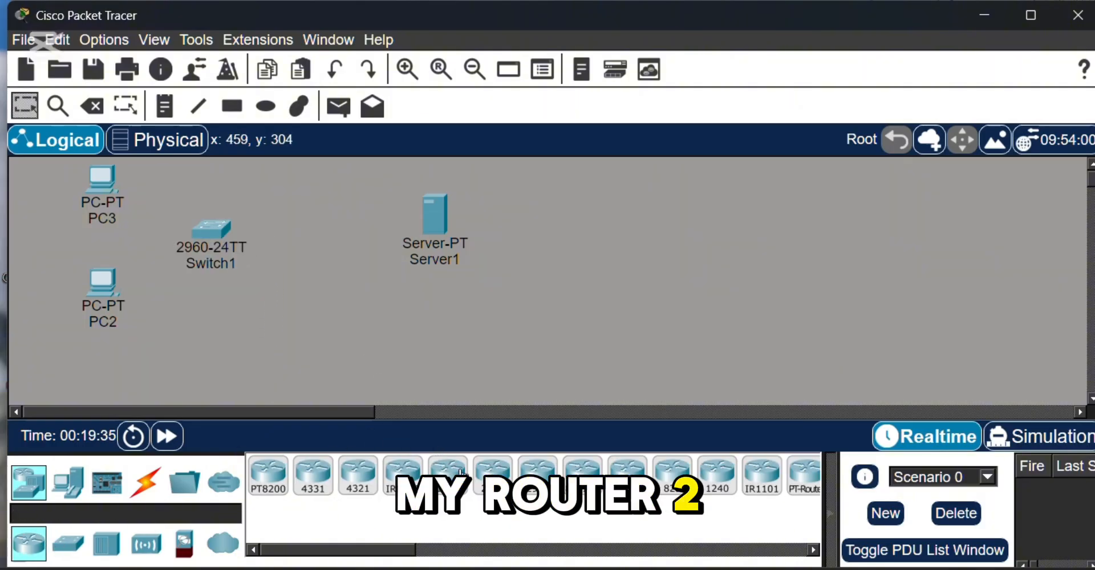
{"action": "left_click", "coordinate": [538, 473]}
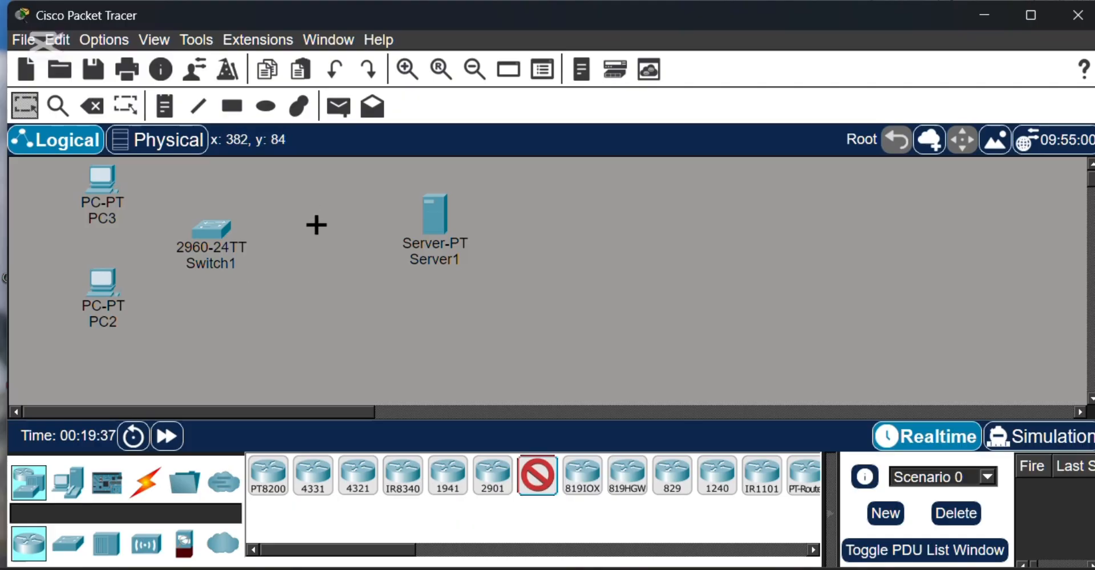
{"action": "left_click", "coordinate": [317, 227]}
Move the server below the router and slightly adjust the positions of the router, PC2 and the switch.
{"action": "left_click_drag", "start_coordinate": [445, 215], "coordinate": [334, 341]}
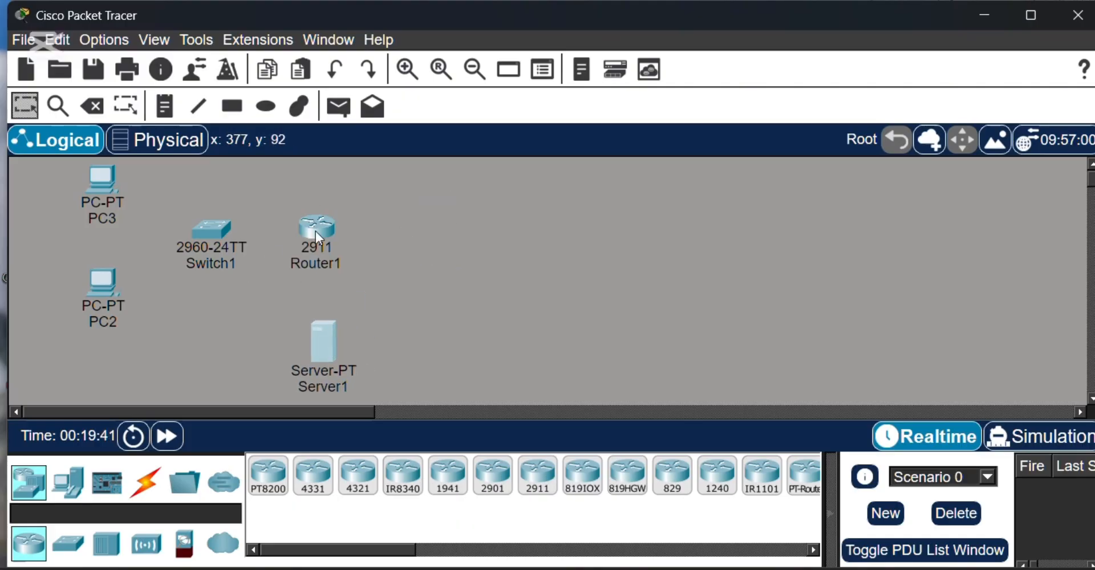
{"action": "left_click_drag", "start_coordinate": [320, 234], "coordinate": [332, 244]}
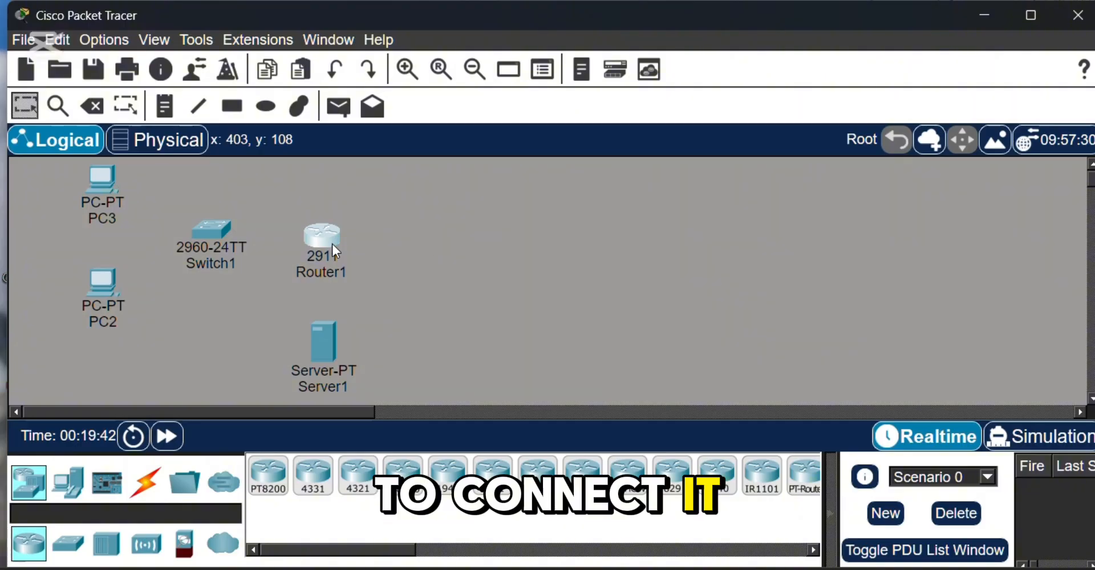
{"action": "left_click_drag", "start_coordinate": [98, 290], "coordinate": [90, 292]}
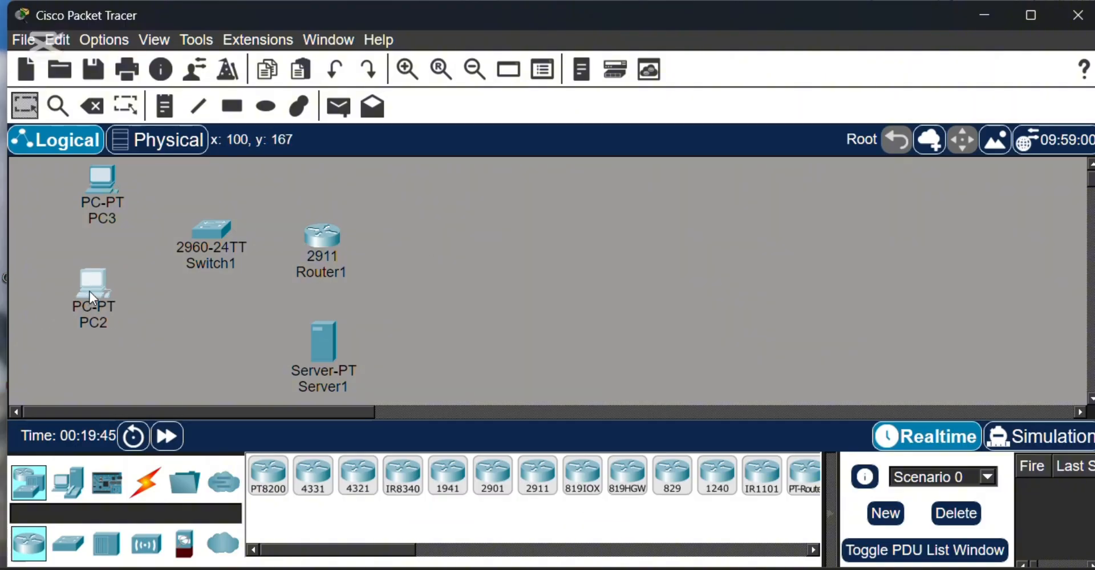
{"action": "left_click_drag", "start_coordinate": [201, 229], "coordinate": [200, 230]}
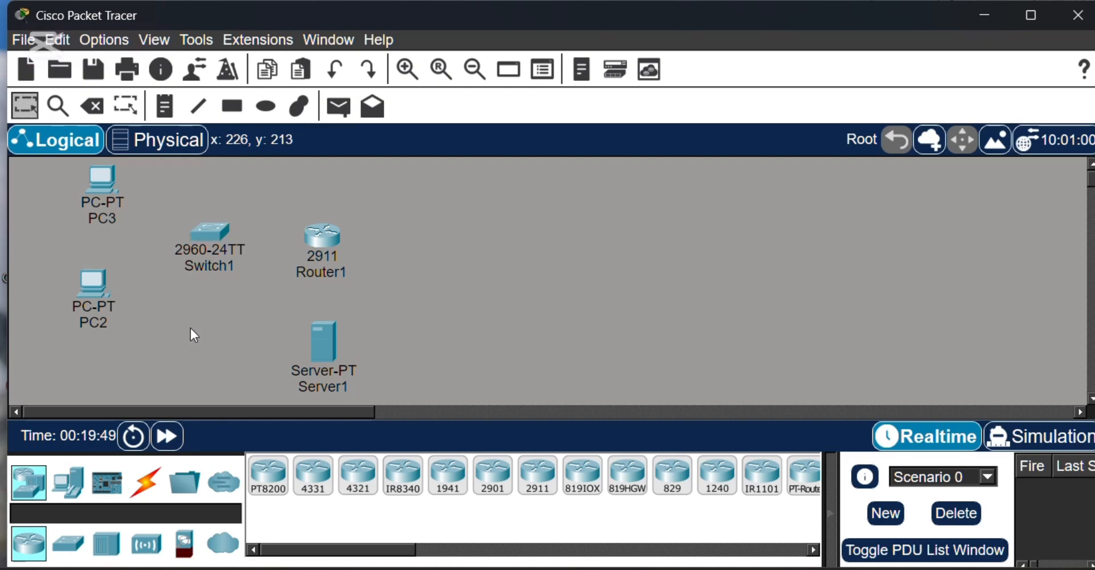
Connect PC3 to a FastEthernet port on the switch with a copper straight-through cable.
{"action": "left_click", "coordinate": [155, 488]}
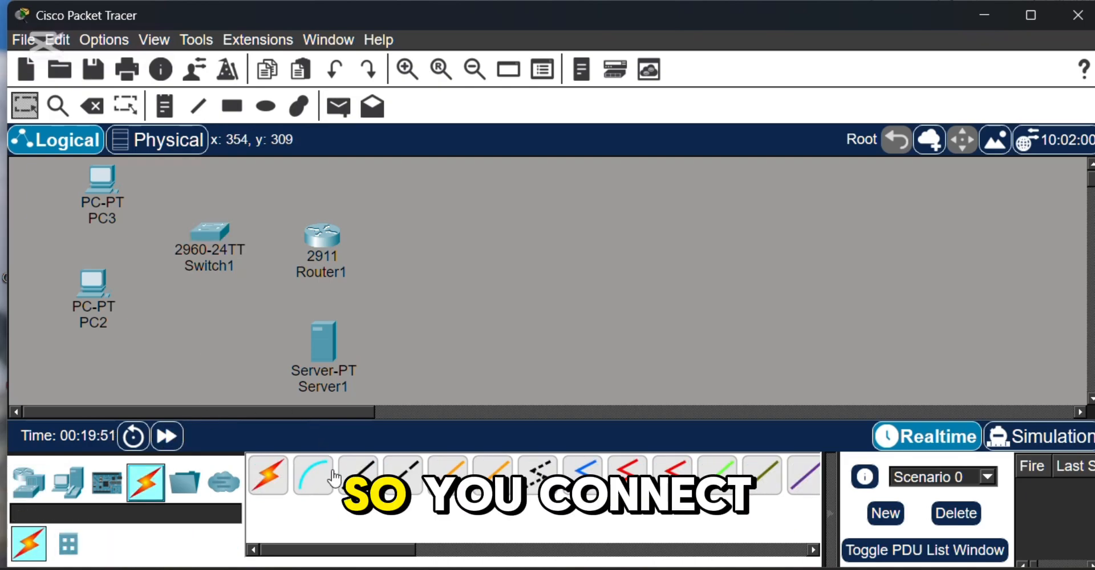
{"action": "left_click", "coordinate": [358, 476]}
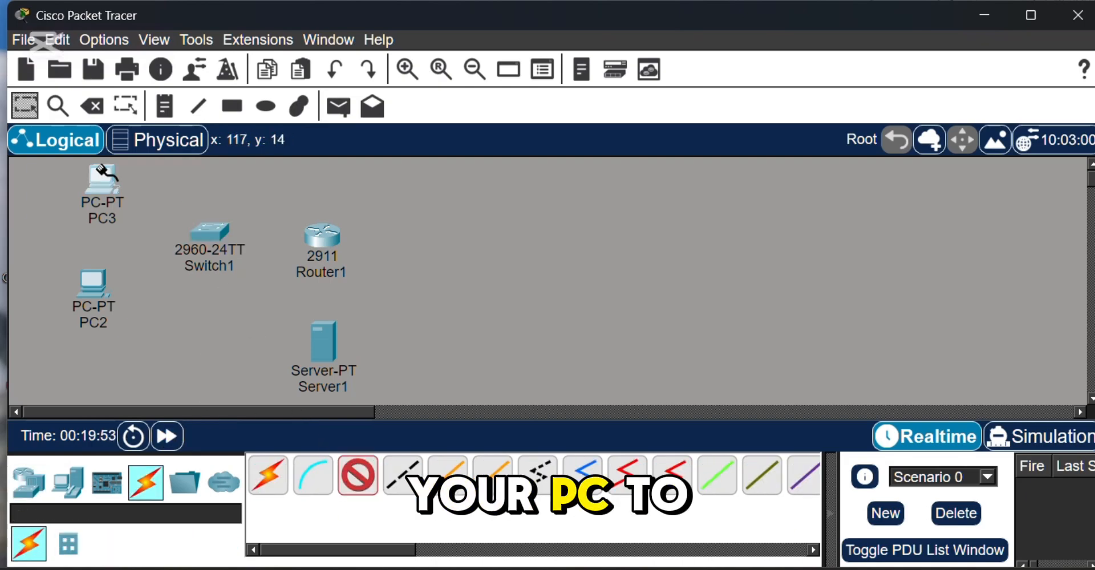
{"action": "left_click", "coordinate": [98, 166]}
{"action": "left_click", "coordinate": [181, 251]}
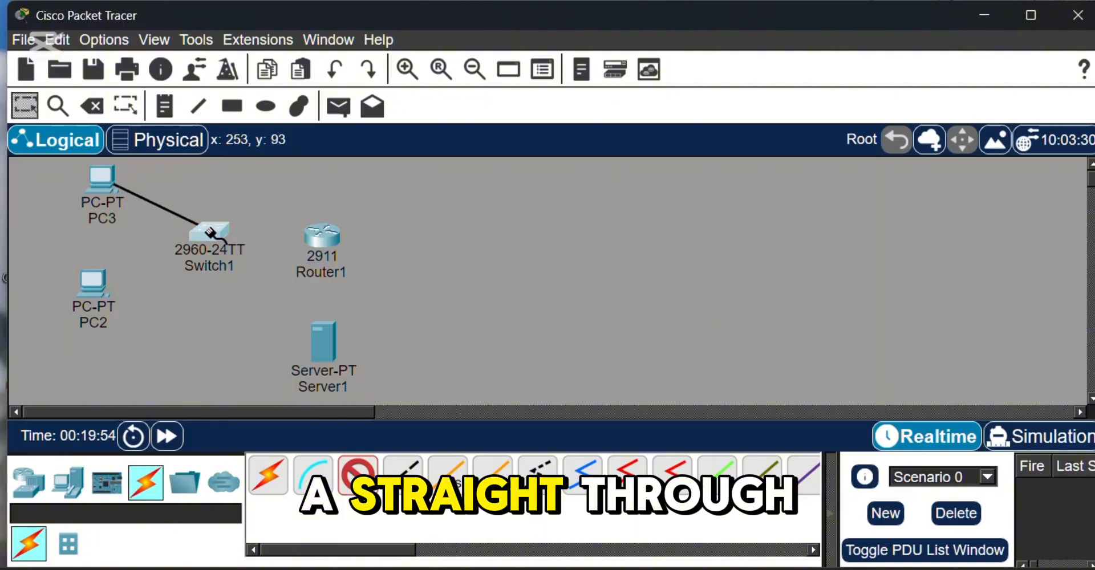
{"action": "left_click", "coordinate": [210, 231]}
{"action": "left_click", "coordinate": [244, 40]}
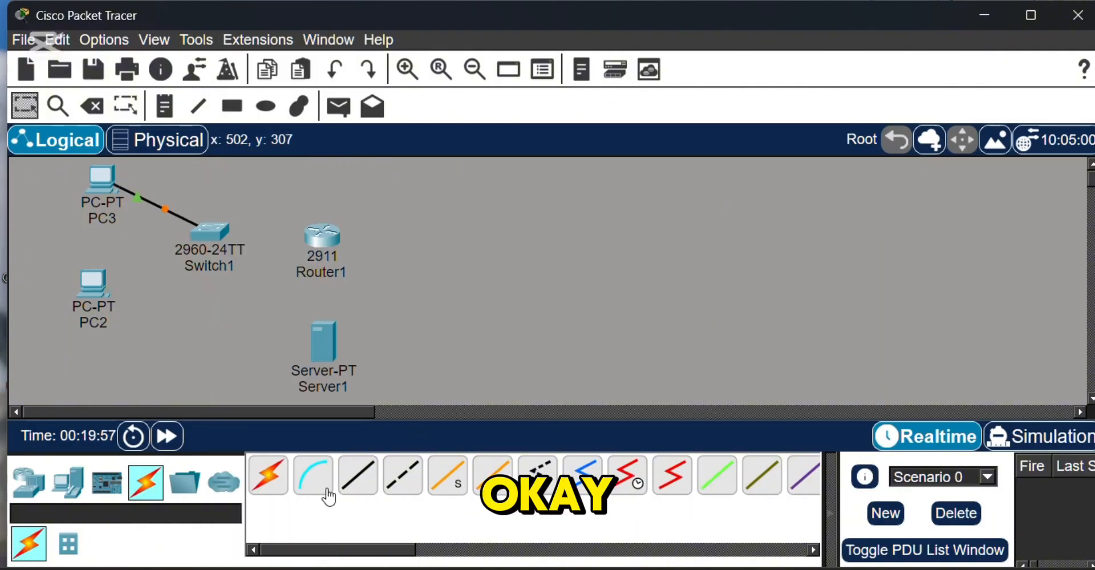
Connect PC2 to the next free FastEthernet port on the switch with a copper straight-through cable.
{"action": "left_click", "coordinate": [350, 472]}
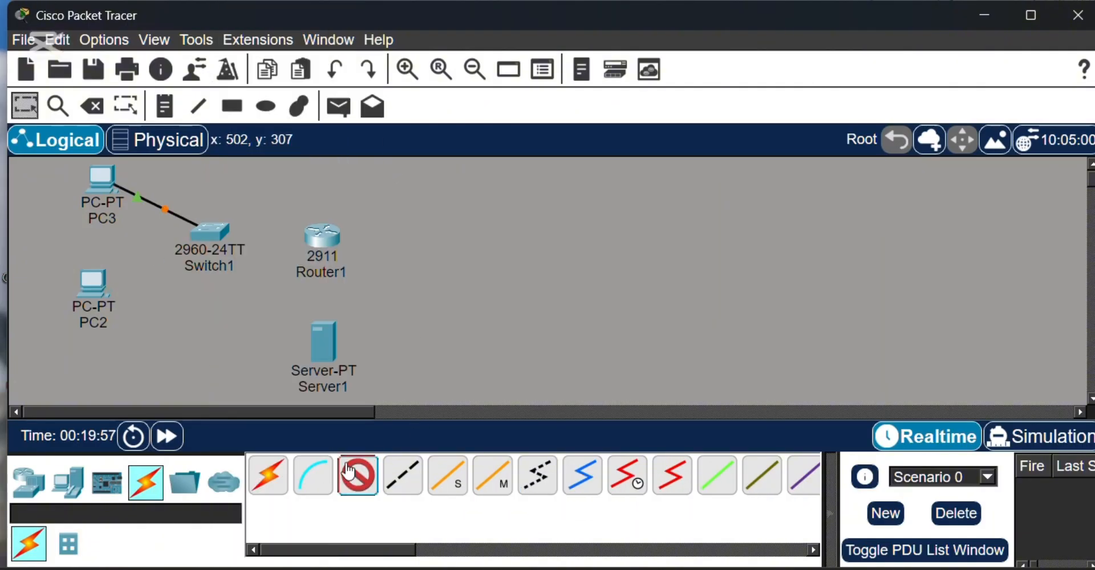
{"action": "left_click", "coordinate": [97, 287]}
{"action": "left_click", "coordinate": [149, 369]}
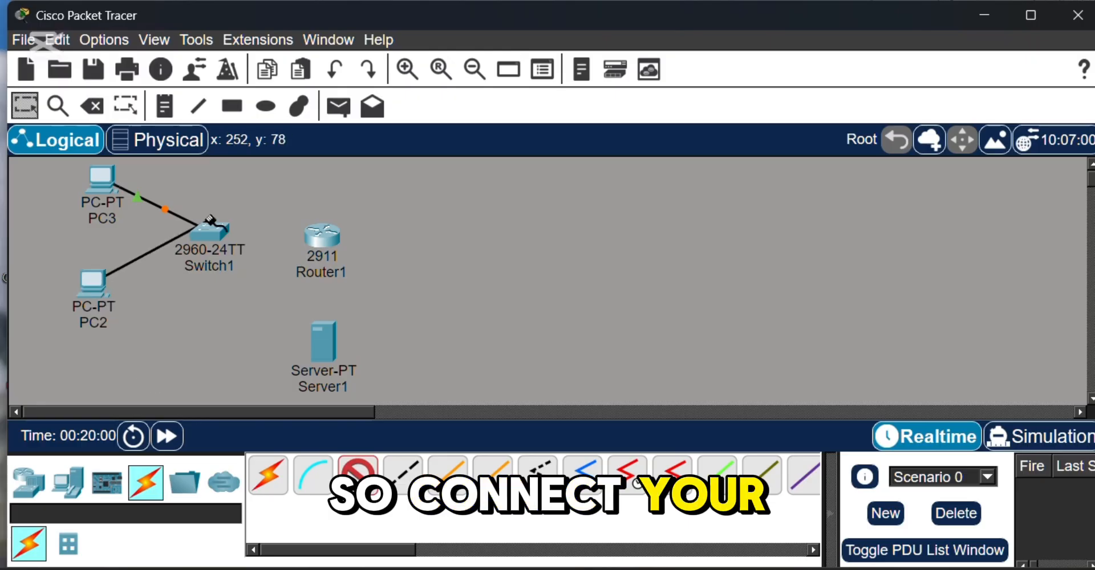
{"action": "left_click", "coordinate": [210, 231]}
{"action": "left_click", "coordinate": [256, 34]}
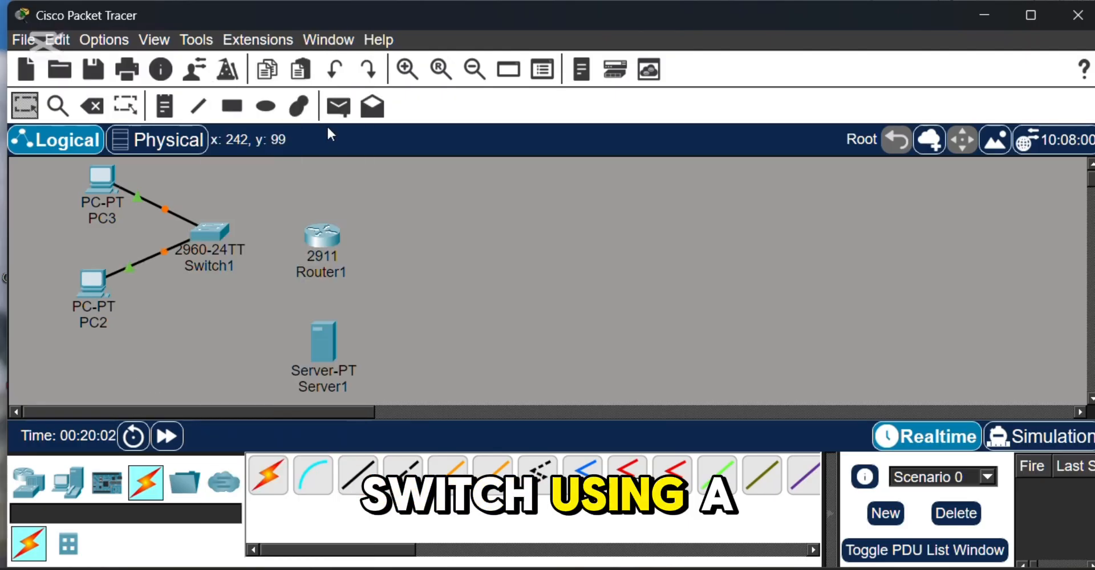
Connect the switch's FastEthernet0/3 port to the router's GigabitEthernet0/0 port with a copper straight-through cable.
{"action": "left_click", "coordinate": [357, 473]}
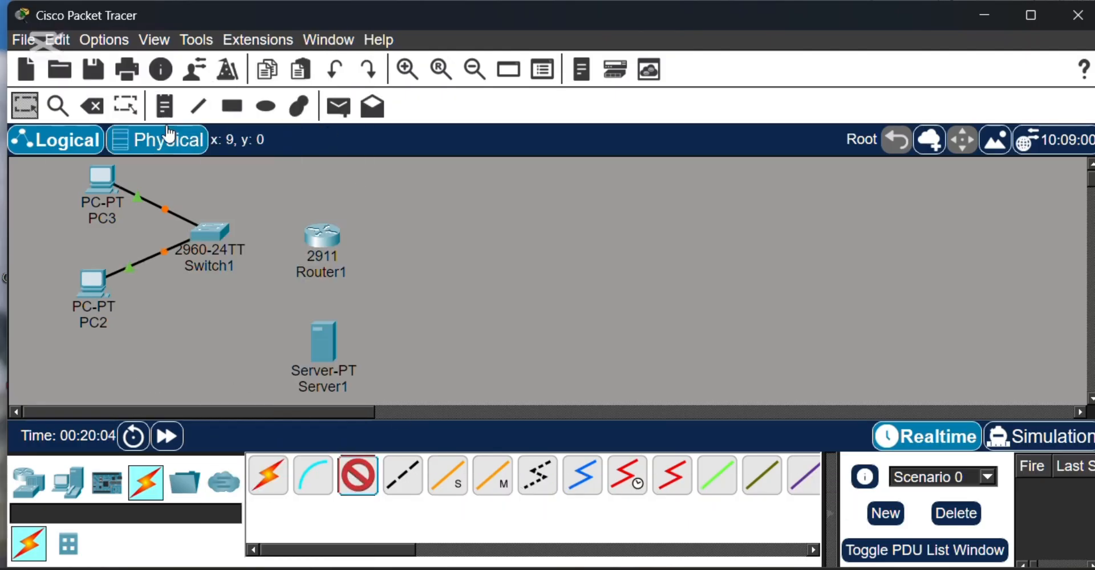
{"action": "left_click", "coordinate": [207, 234]}
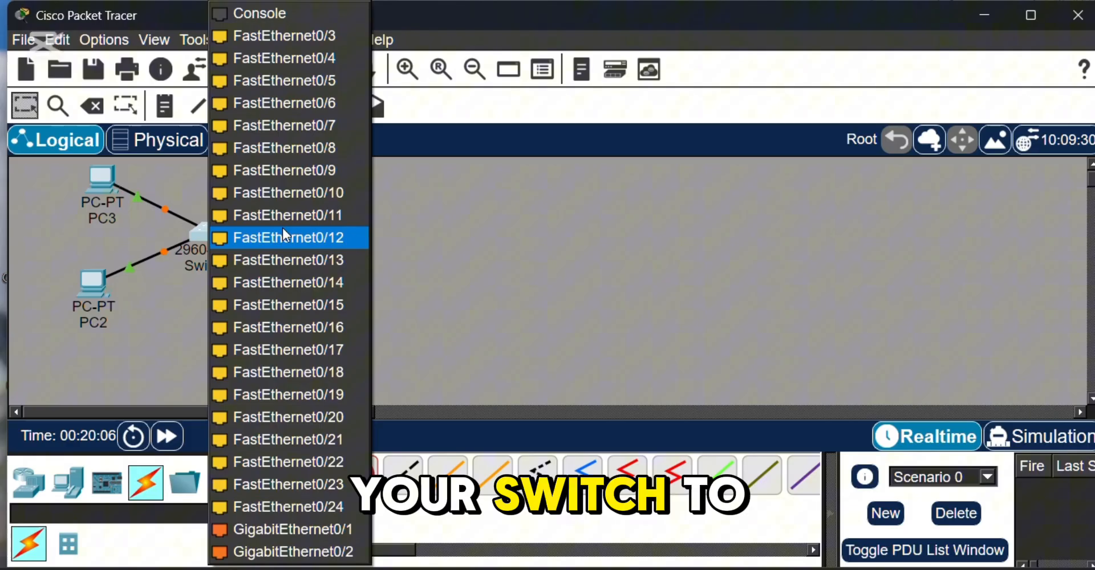
{"action": "left_click", "coordinate": [230, 39]}
{"action": "left_click", "coordinate": [334, 236]}
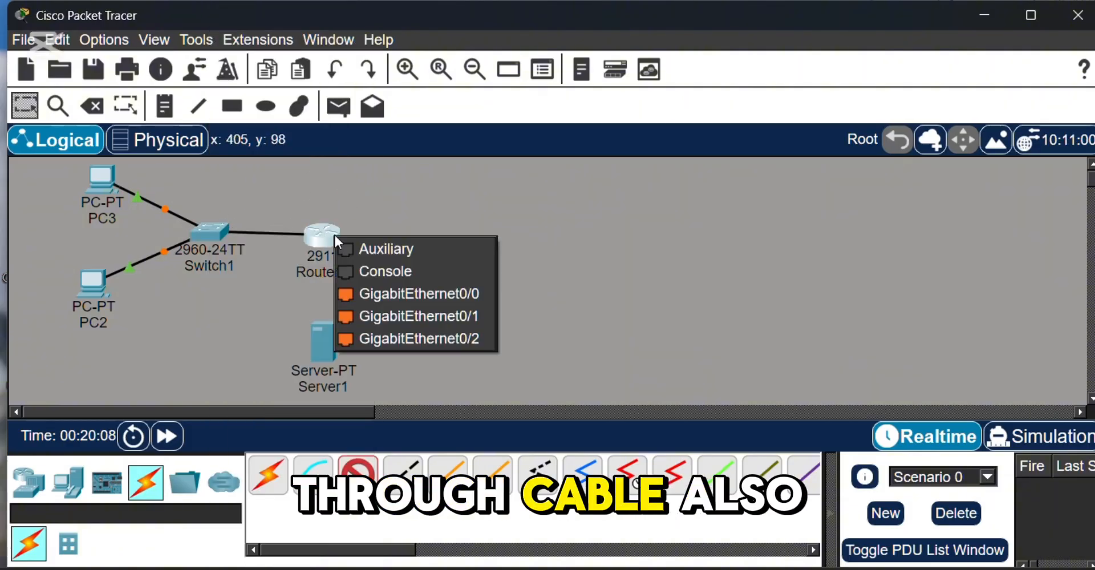
{"action": "left_click", "coordinate": [385, 292]}
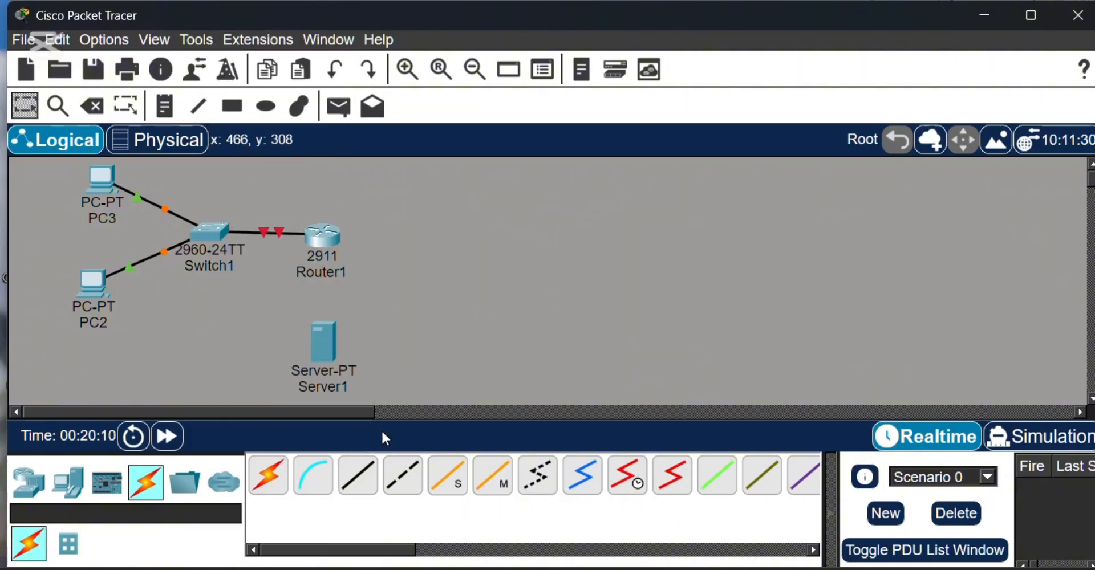
Connect the router's GigabitEthernet0/1 port to the server's FastEthernet0 port with a copper straight-through cable.
{"action": "left_click", "coordinate": [350, 481]}
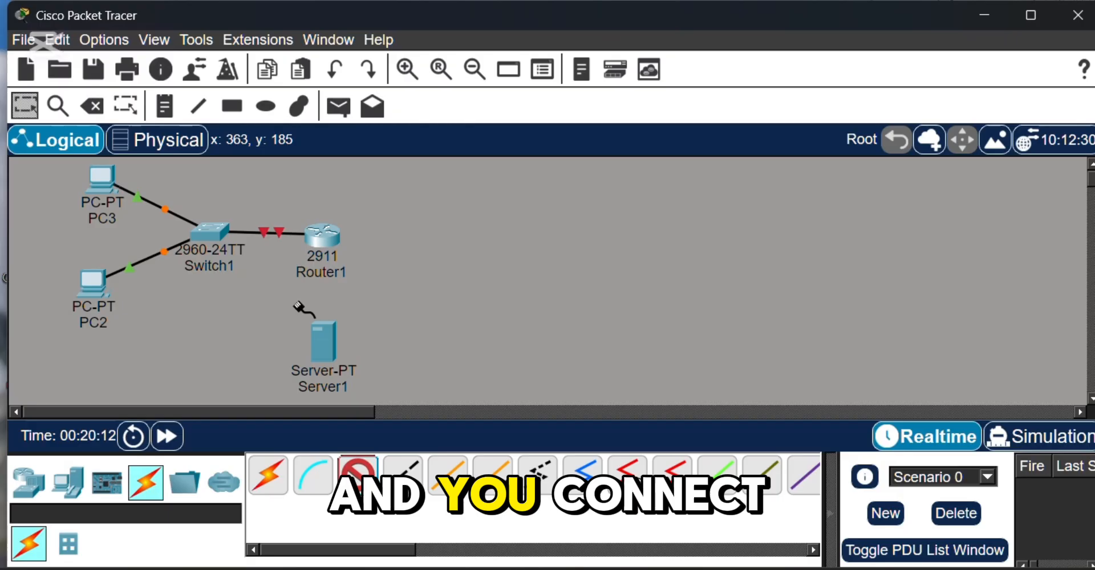
{"action": "left_click", "coordinate": [328, 237]}
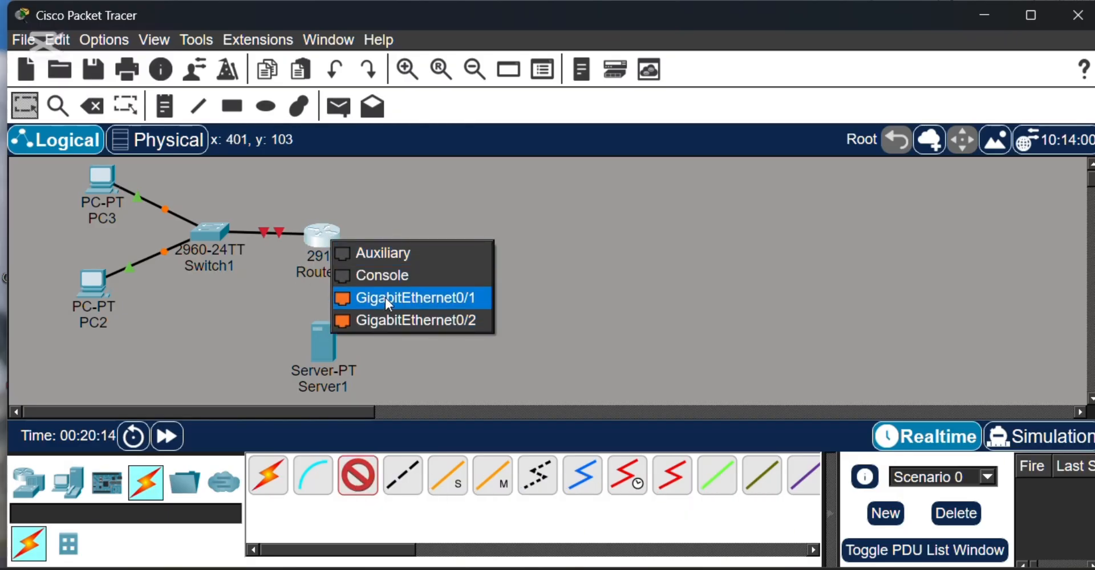
{"action": "left_click", "coordinate": [385, 297]}
{"action": "left_click", "coordinate": [323, 334]}
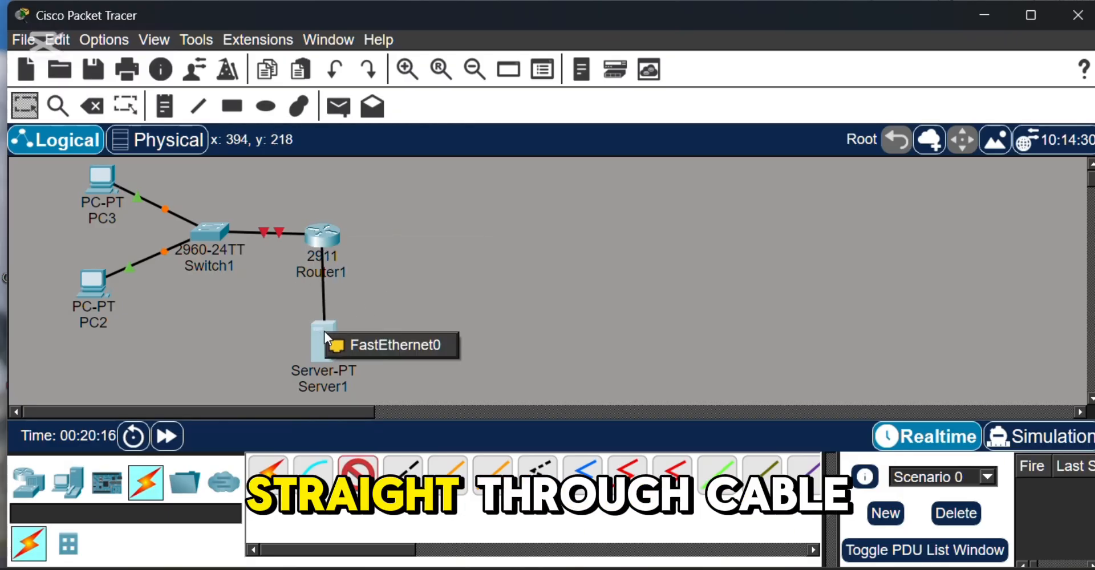
{"action": "left_click", "coordinate": [341, 341]}
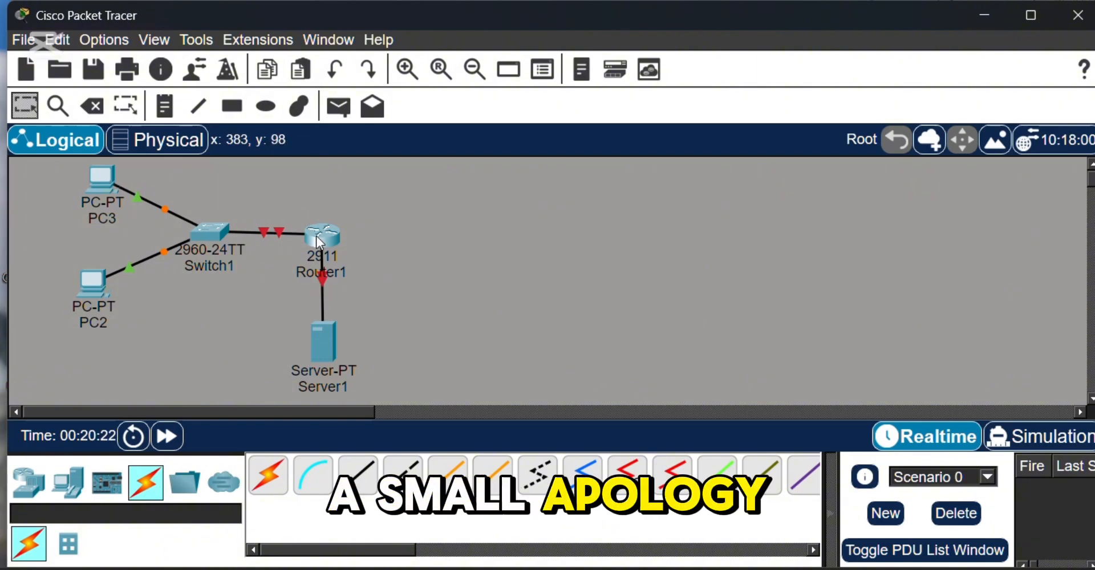
Tidy the topology by moving the router up, aligning the server directly beneath it, and raising the switch level with the router.
{"action": "left_click_drag", "start_coordinate": [324, 239], "coordinate": [334, 239]}
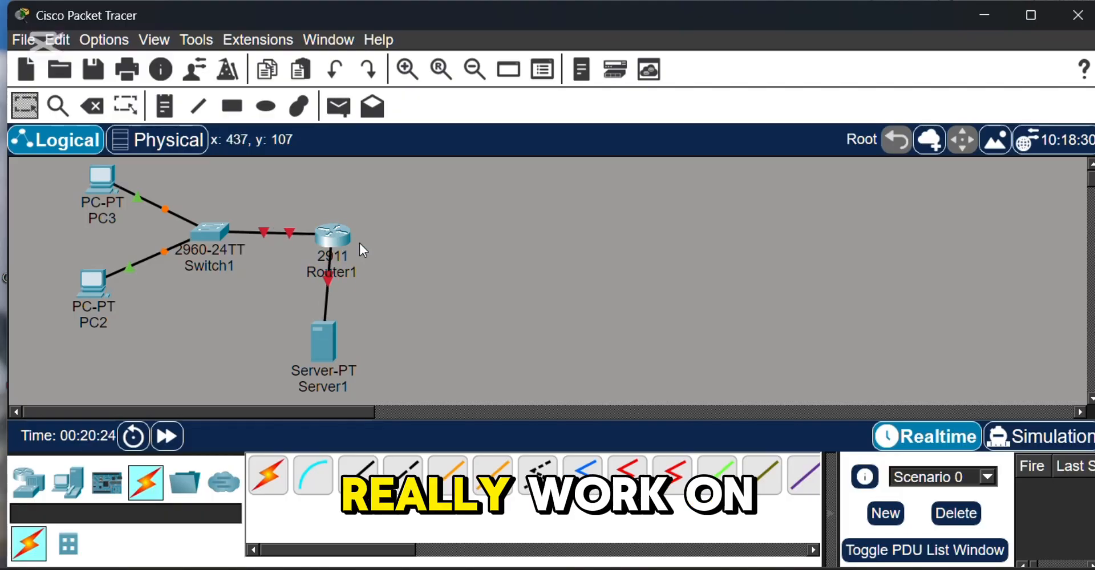
{"action": "mouse_move", "coordinate": [321, 348]}
{"action": "left_mouse_down"}
{"action": "mouse_move", "coordinate": [330, 369]}
{"action": "mouse_move", "coordinate": [331, 359]}
{"action": "left_mouse_up"}
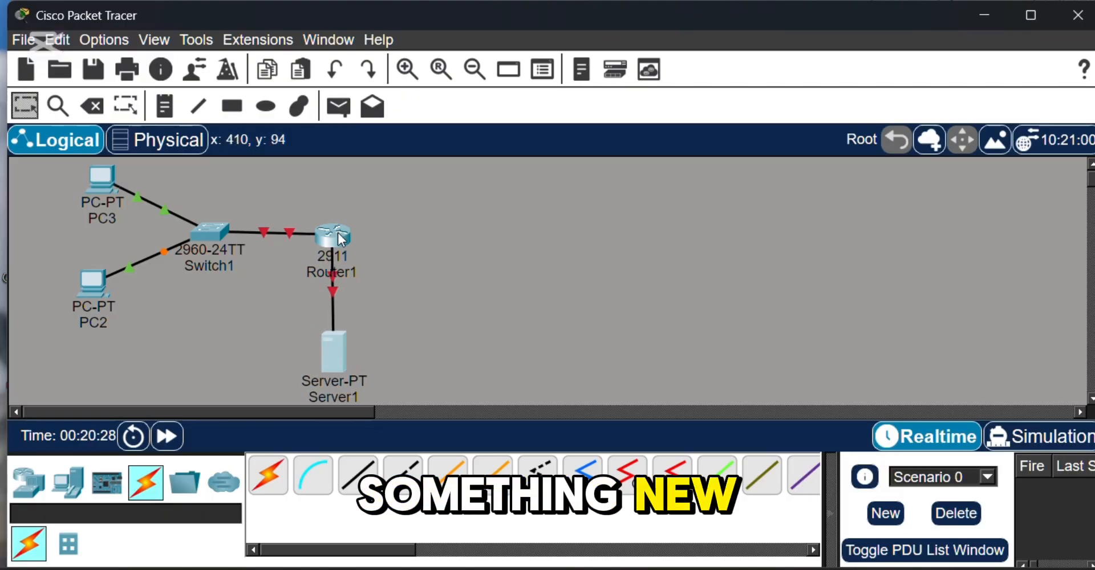
{"action": "left_click_drag", "start_coordinate": [341, 231], "coordinate": [365, 200]}
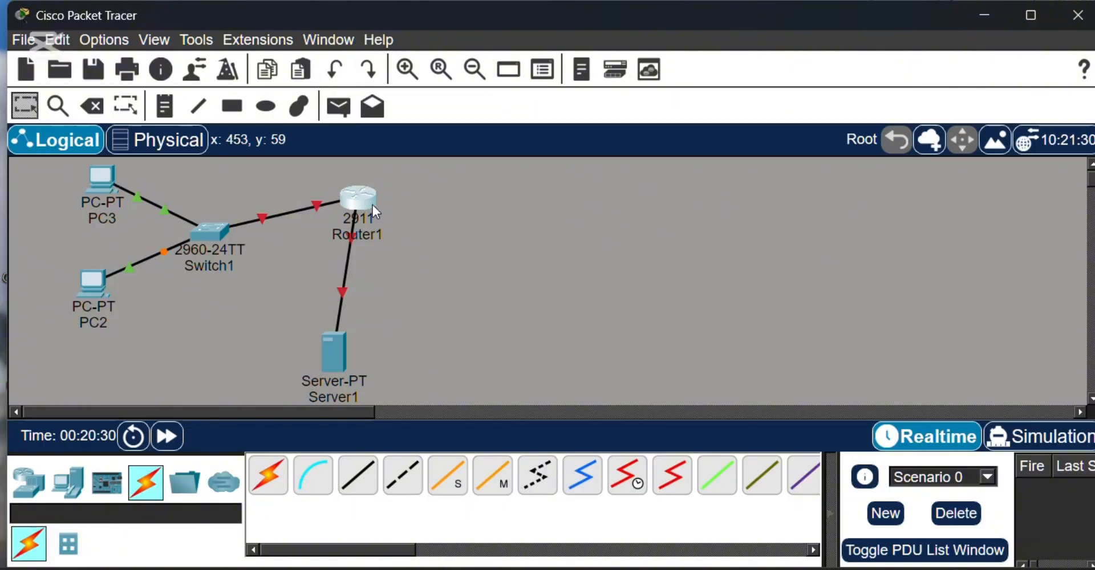
{"action": "left_click_drag", "start_coordinate": [322, 348], "coordinate": [348, 338]}
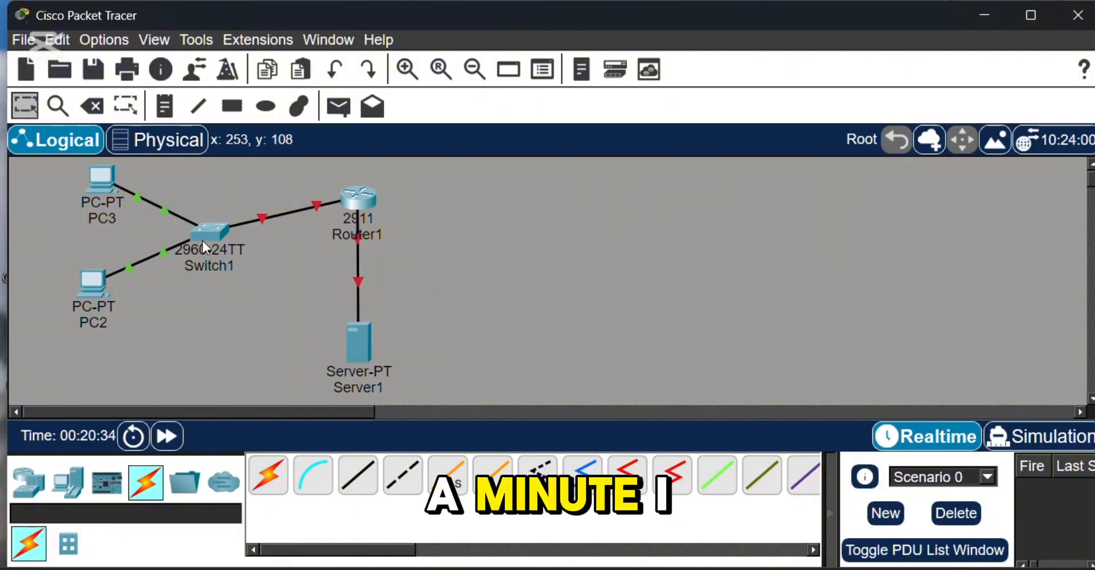
{"action": "left_click_drag", "start_coordinate": [205, 234], "coordinate": [209, 196]}
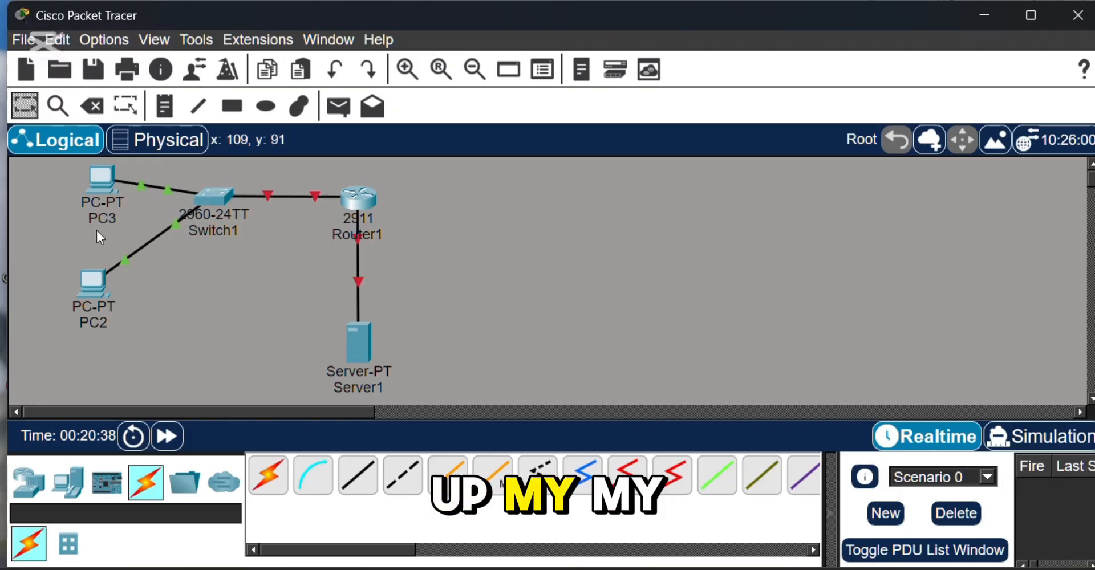
Move PC2 closer to the area below the switch and nudge PC3 slightly up in the topology.
{"action": "left_click_drag", "start_coordinate": [97, 288], "coordinate": [135, 311]}
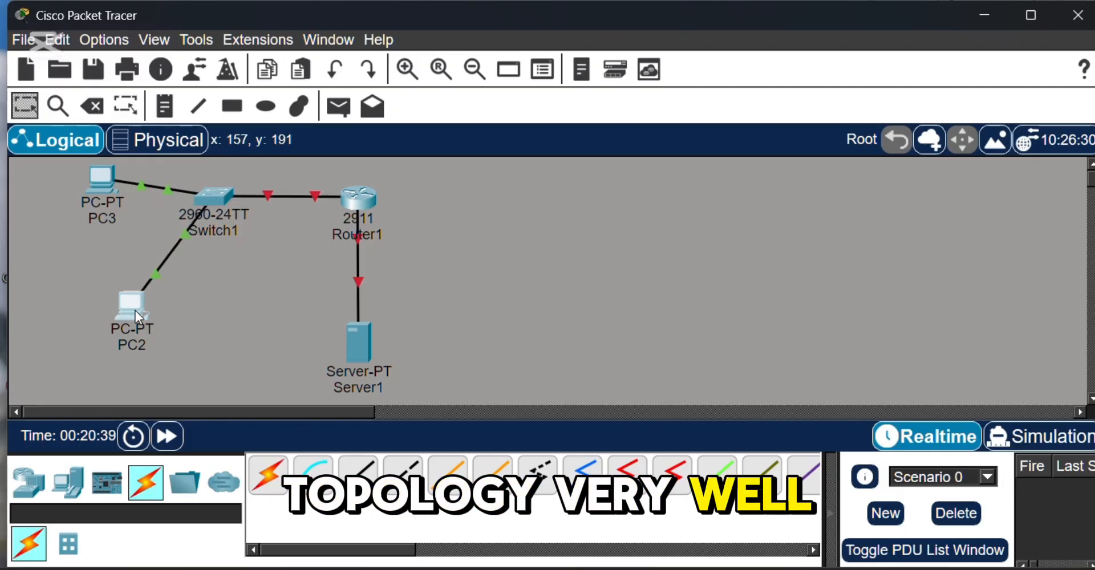
{"action": "left_click_drag", "start_coordinate": [104, 186], "coordinate": [102, 182]}
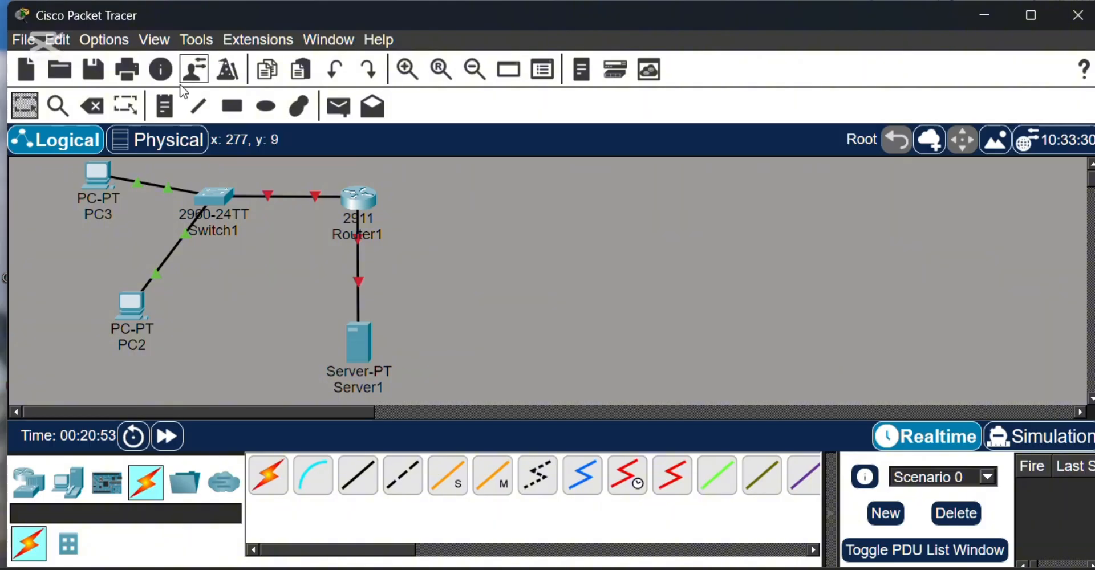
Assign PC3 the static IPv4 address 192.168.1.10 with subnet mask 255.255.255.0, keeping its window clear of the topology.
{"action": "left_click", "coordinate": [101, 176]}
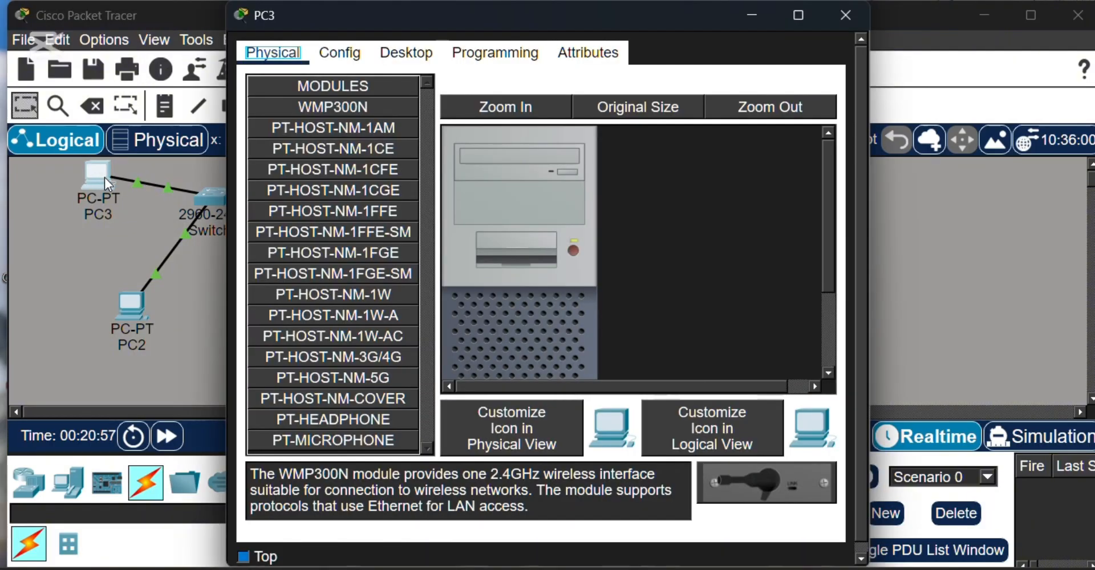
{"action": "left_click", "coordinate": [386, 44]}
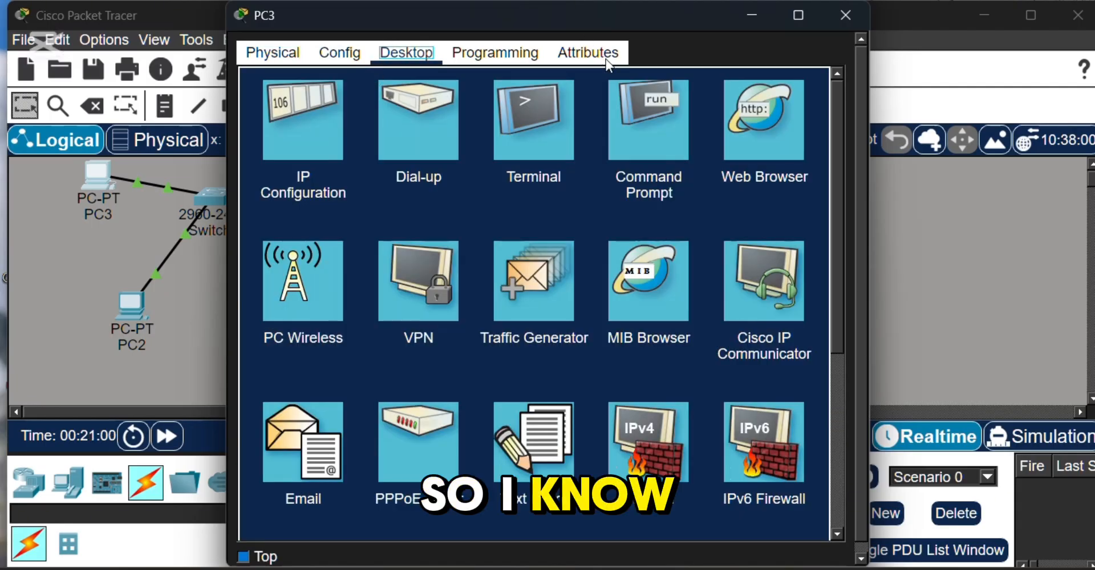
{"action": "left_click_drag", "start_coordinate": [696, 27], "coordinate": [956, 338]}
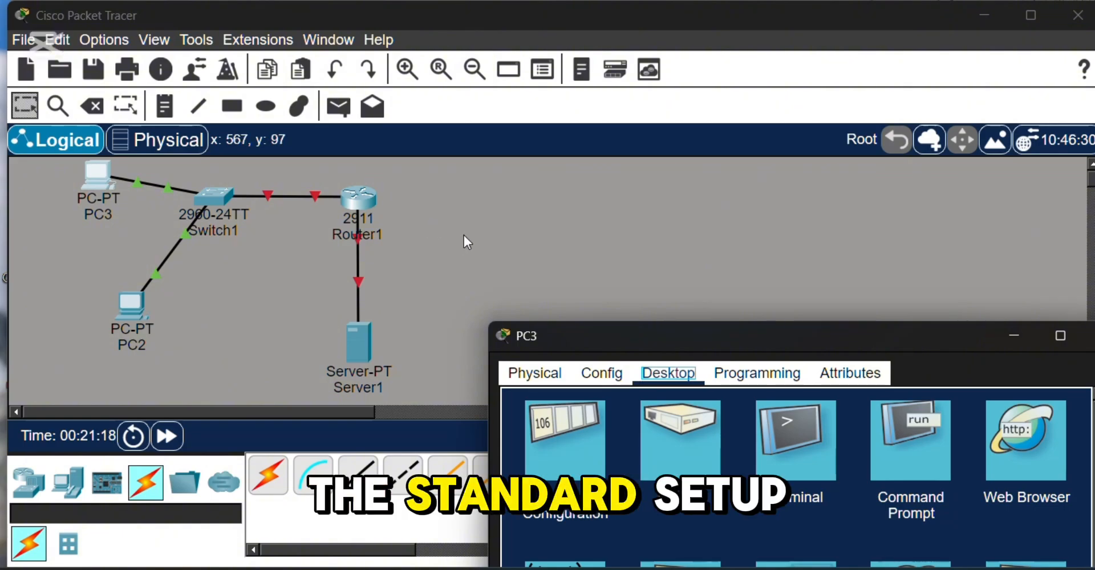
{"action": "left_click_drag", "start_coordinate": [751, 341], "coordinate": [708, 46]}
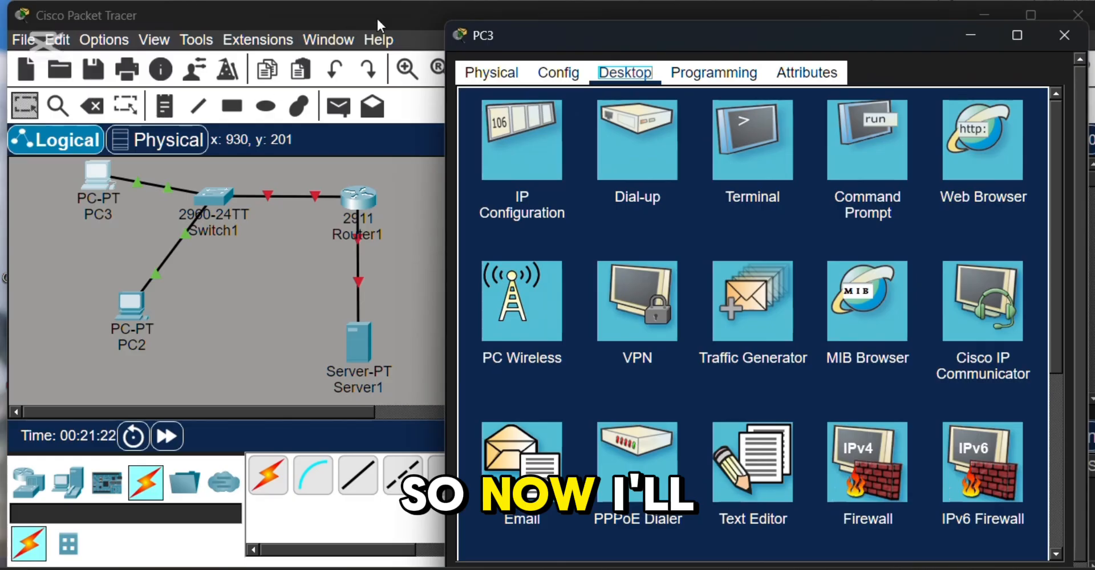
{"action": "left_click", "coordinate": [512, 139]}
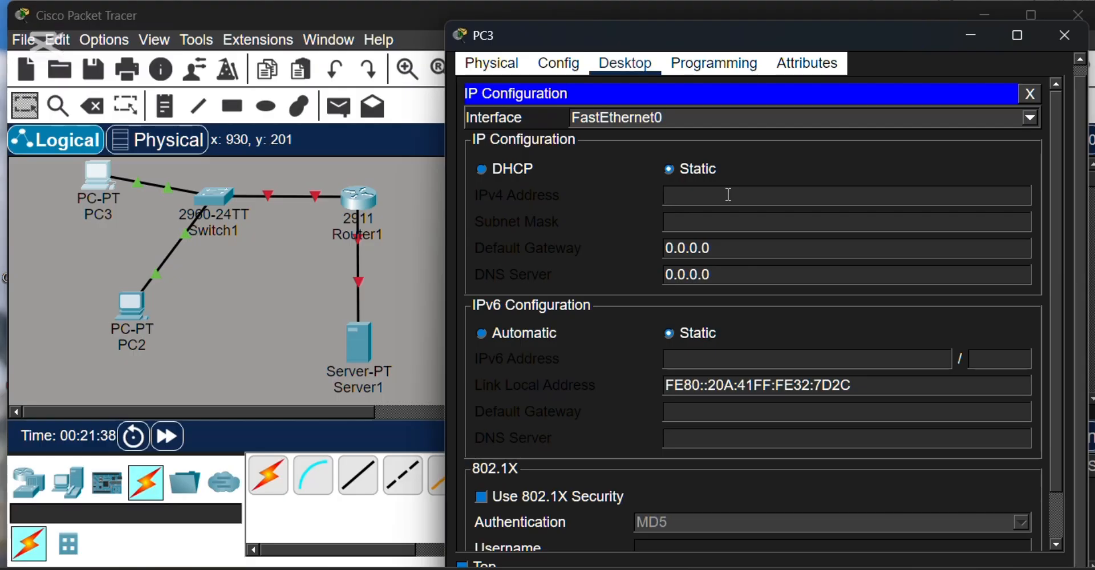
{"action": "type", "text": "1"}
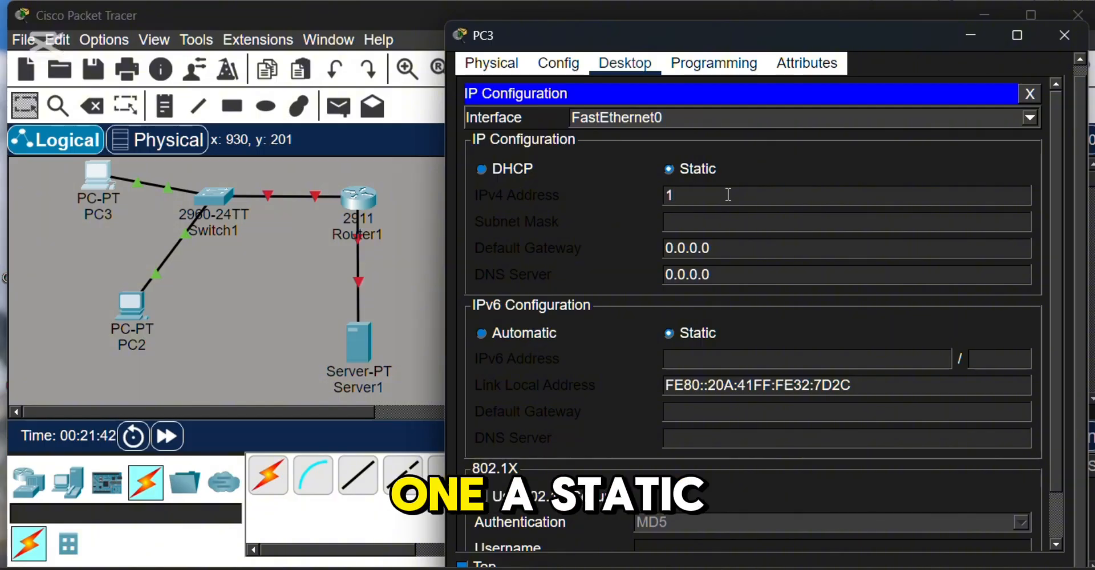
{"action": "type", "text": "92"}
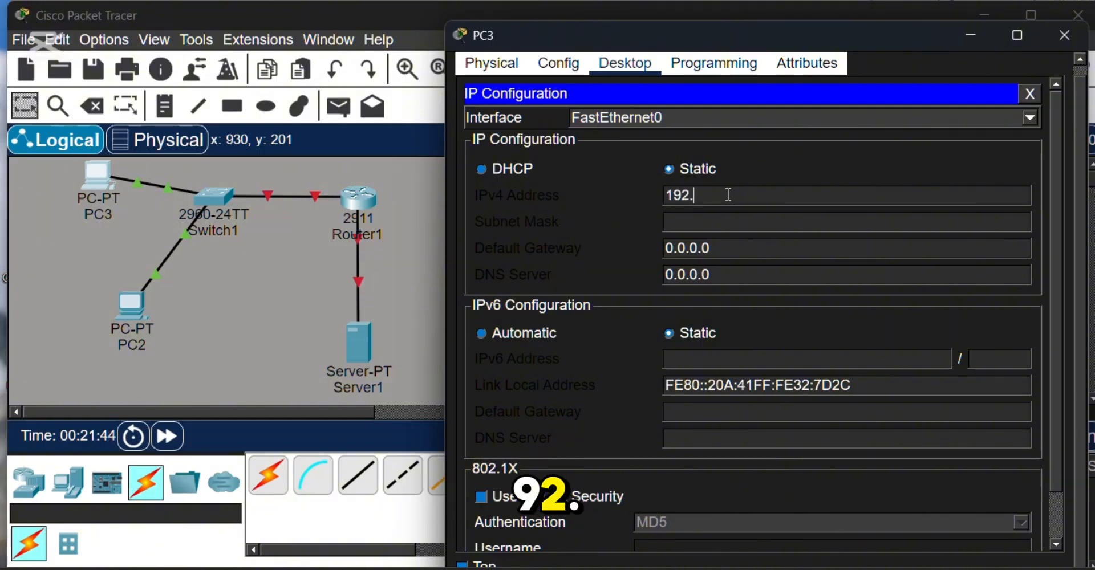
{"action": "type", "text": ".168.1."}
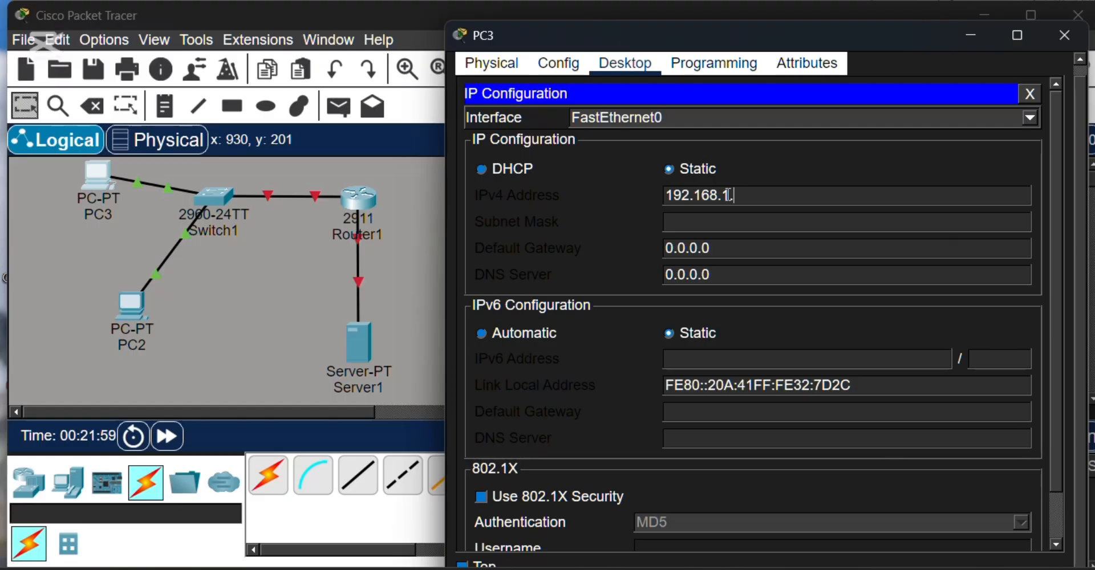
{"action": "type", "text": "10"}
{"action": "key", "text": "Tab"}
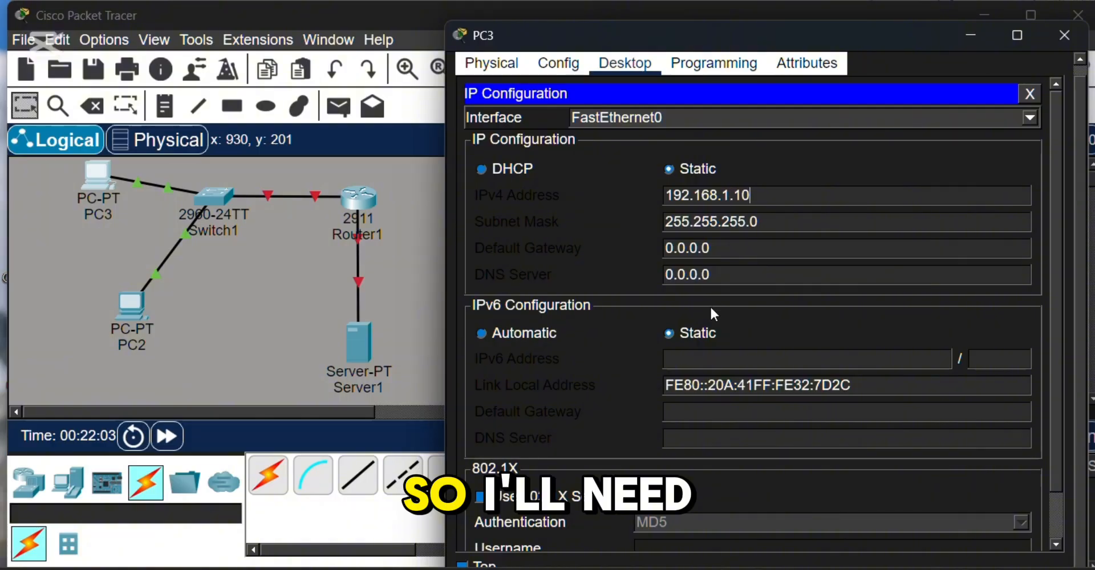
Set PC3's default gateway to 192.168.1.1 and minimize its configuration window.
{"action": "left_click", "coordinate": [728, 249]}
{"action": "key", "text": "BackSpace"}
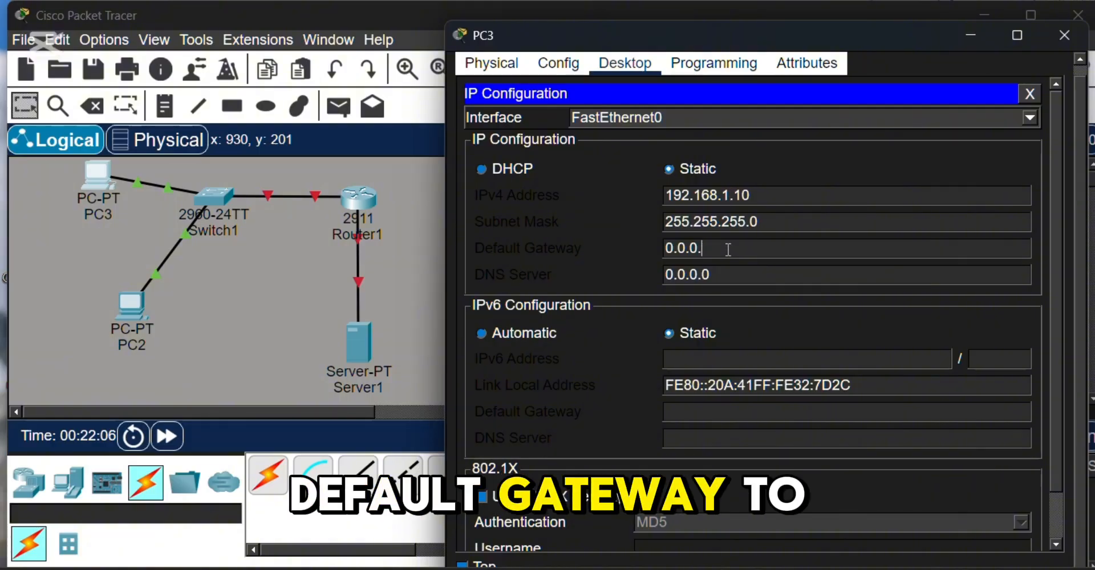
{"action": "key", "text": "BackSpace"}
{"action": "key", "text": "BackSpace"}
{"action": "key", "text": "BackSpace"}
{"action": "key", "text": "BackSpace"}
{"action": "key", "text": "BackSpace"}
{"action": "key", "text": "BackSpace"}
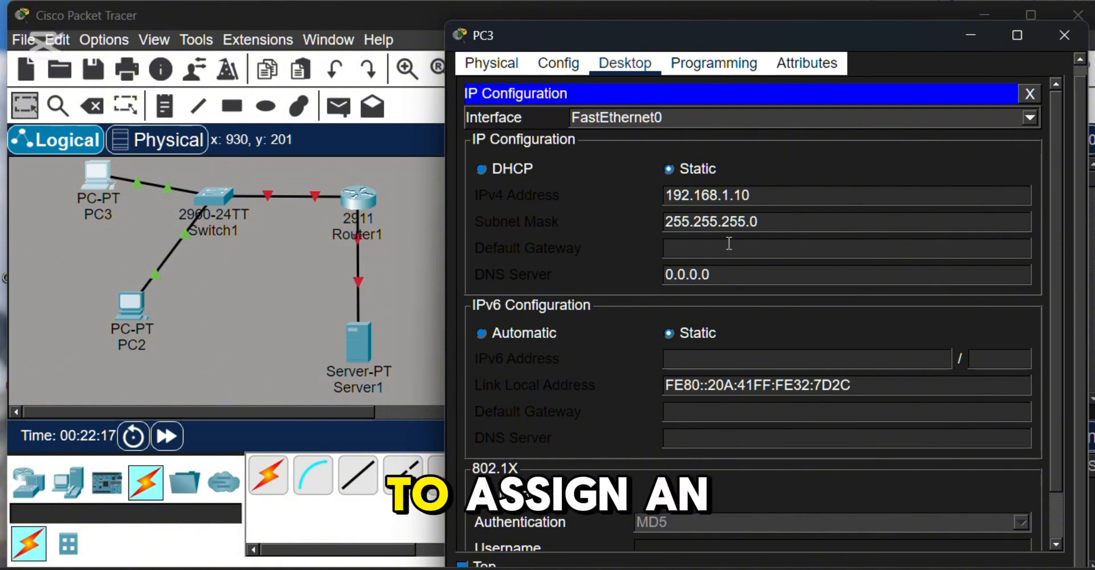
{"action": "type", "text": "192"}
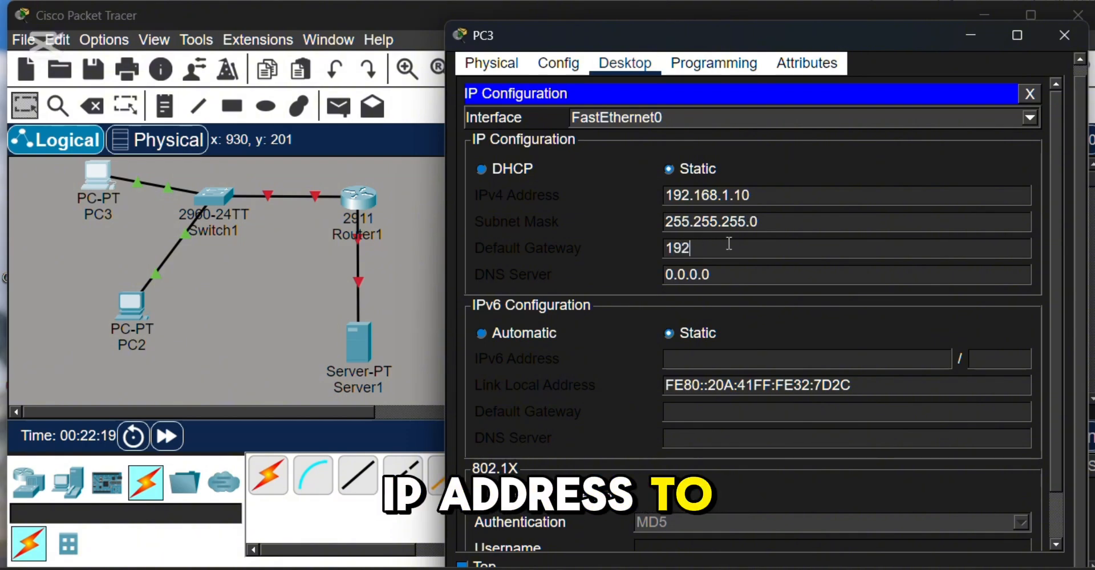
{"action": "type", "text": ".1"}
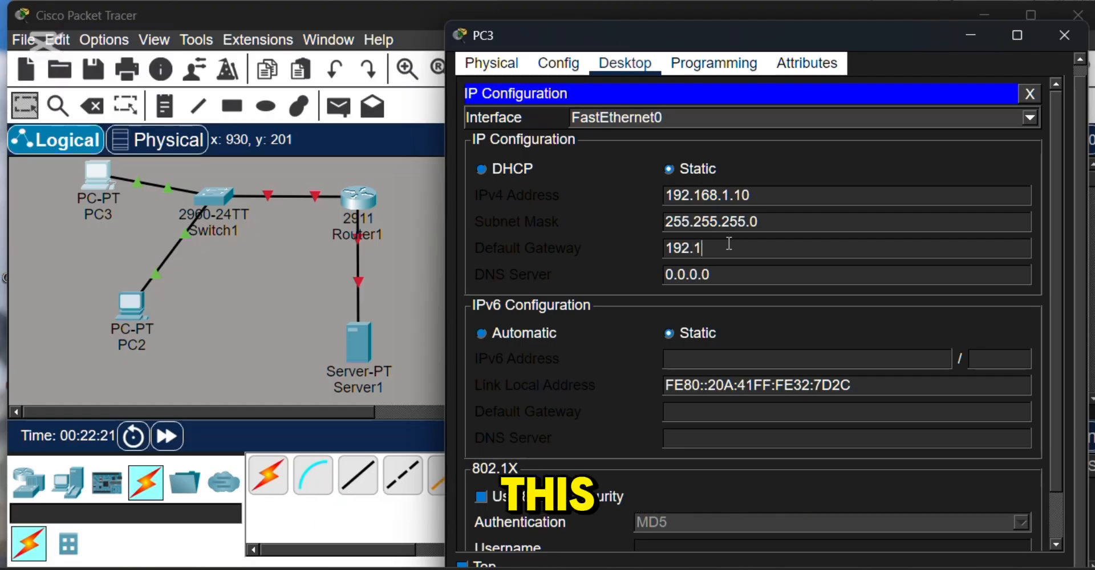
{"action": "type", "text": "68"}
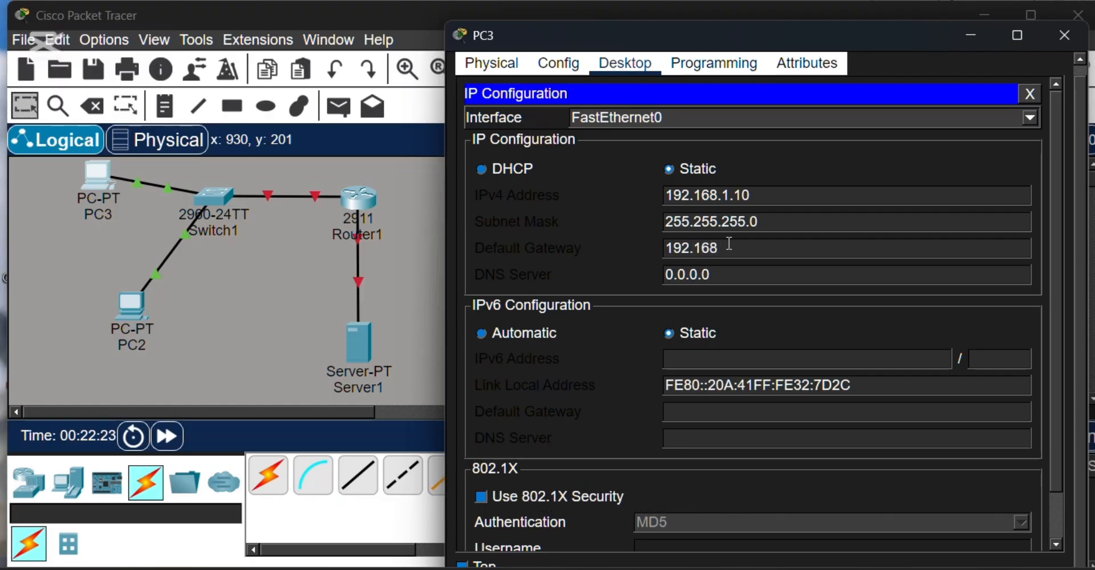
{"action": "type", "text": "."}
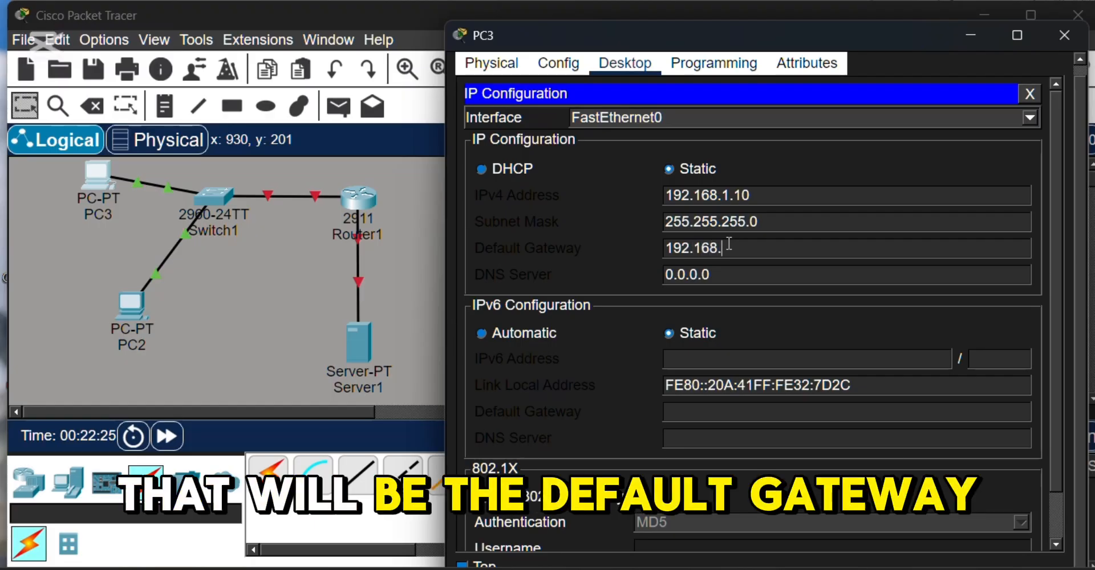
{"action": "type", "text": "1.1"}
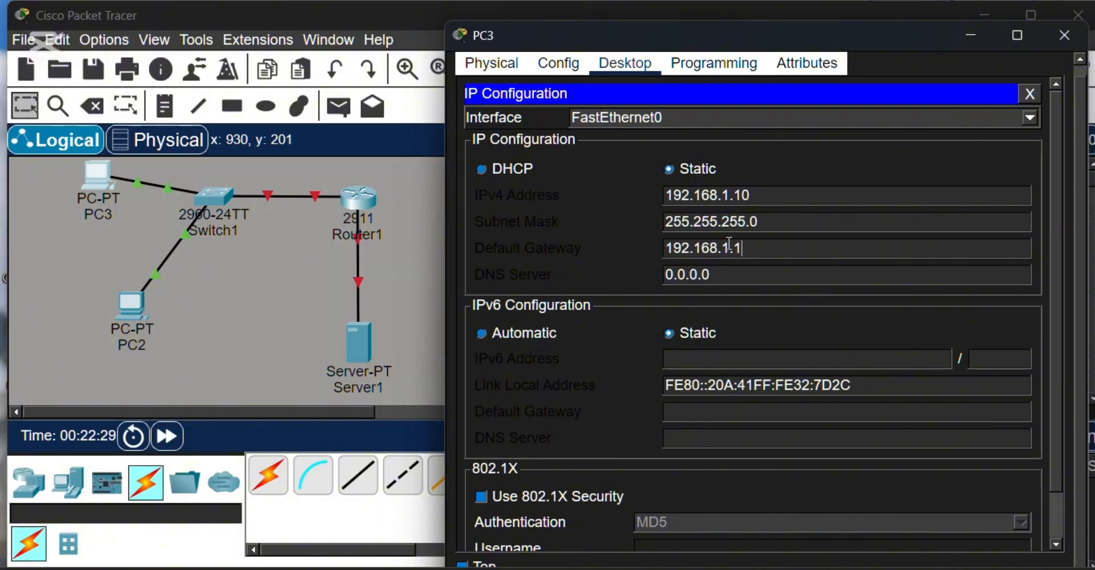
{"action": "left_click", "coordinate": [977, 39]}
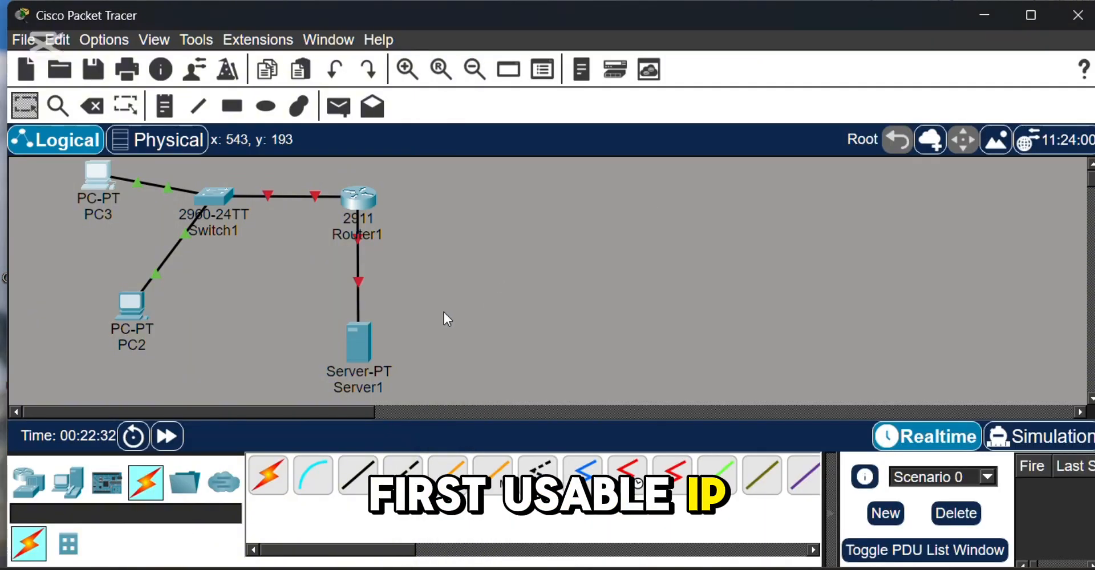
Open the IP configuration of PC2.
{"action": "left_click", "coordinate": [130, 308]}
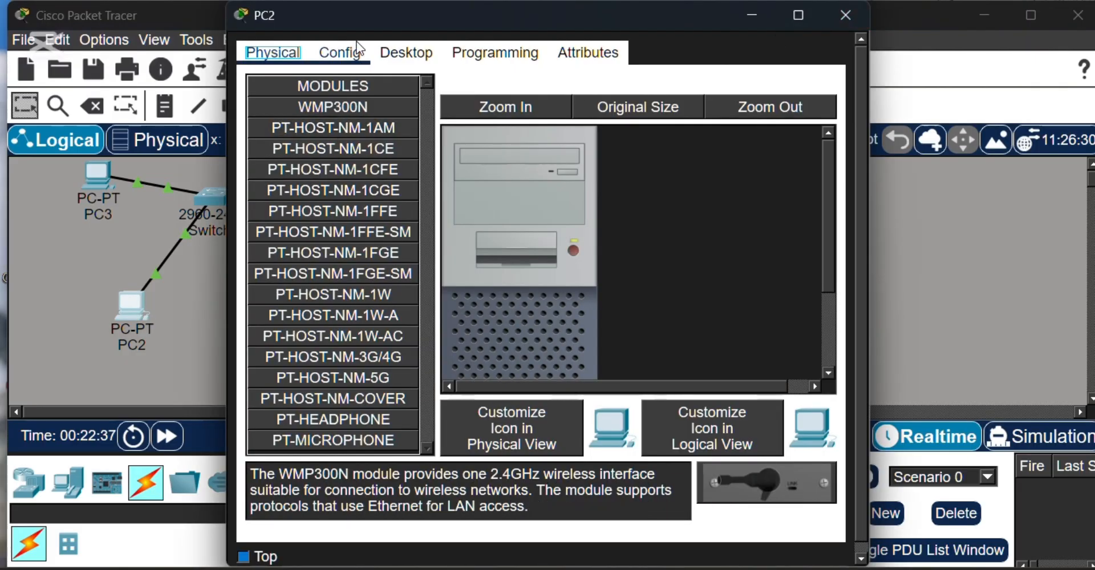
{"action": "left_click", "coordinate": [406, 52]}
{"action": "left_click", "coordinate": [272, 132]}
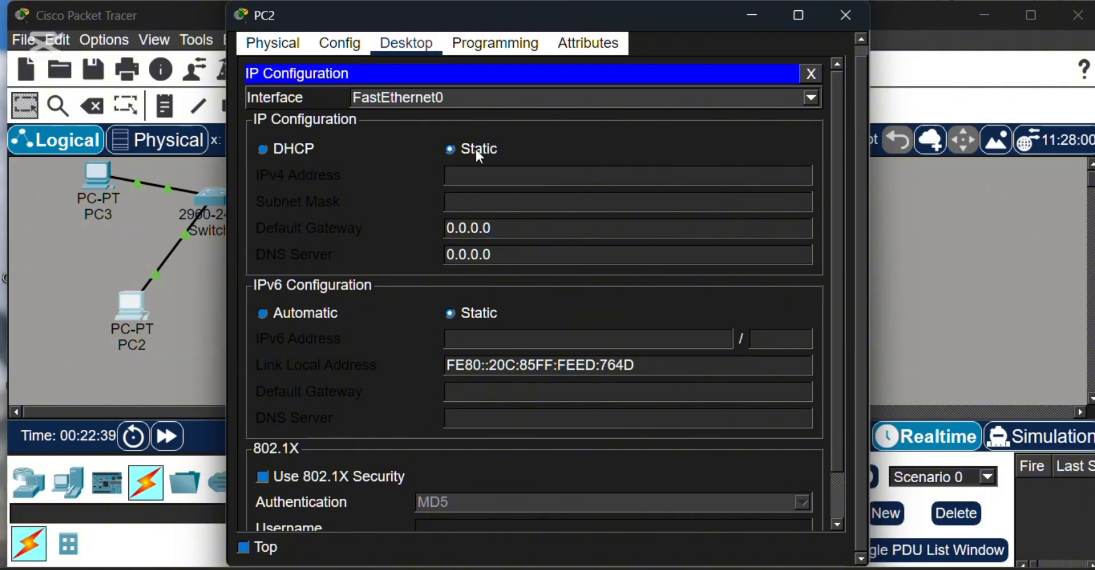
{"action": "type", "text": "1"}
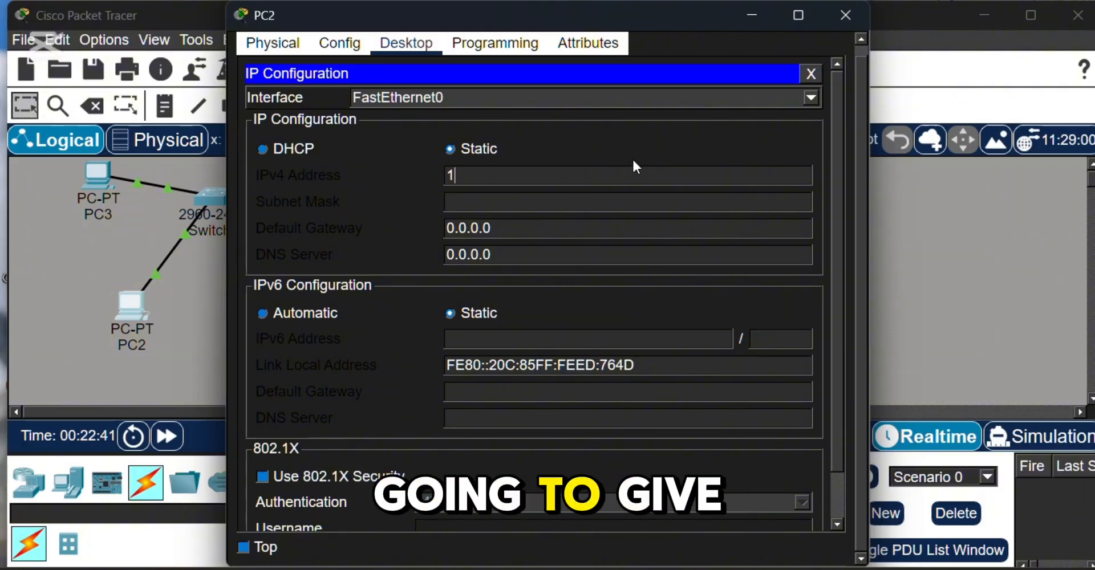
{"action": "type", "text": "92.168"}
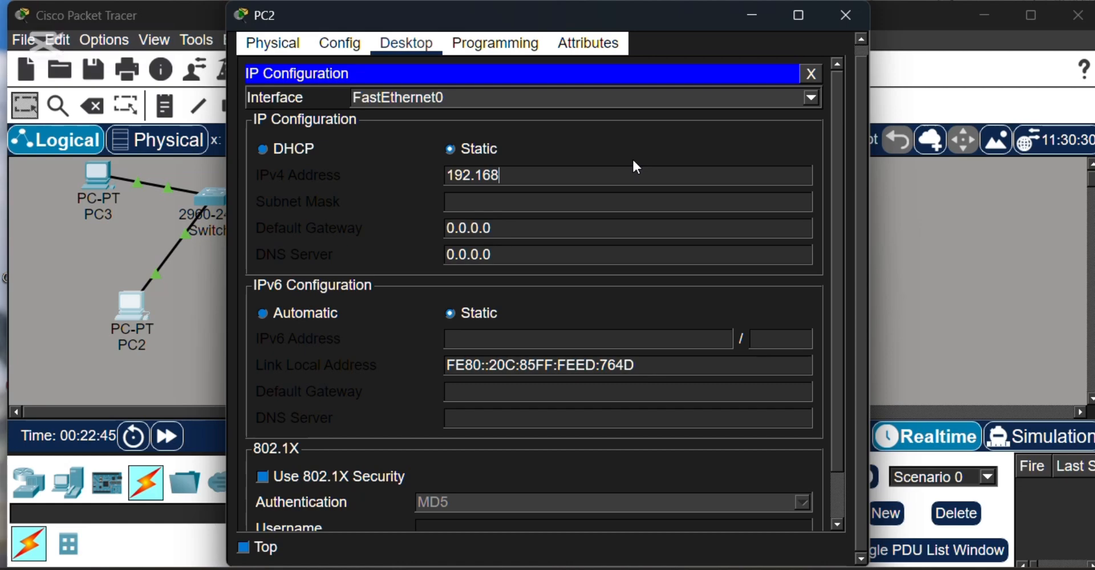
{"action": "type", "text": ",1.11"}
{"action": "key", "text": "Tab"}
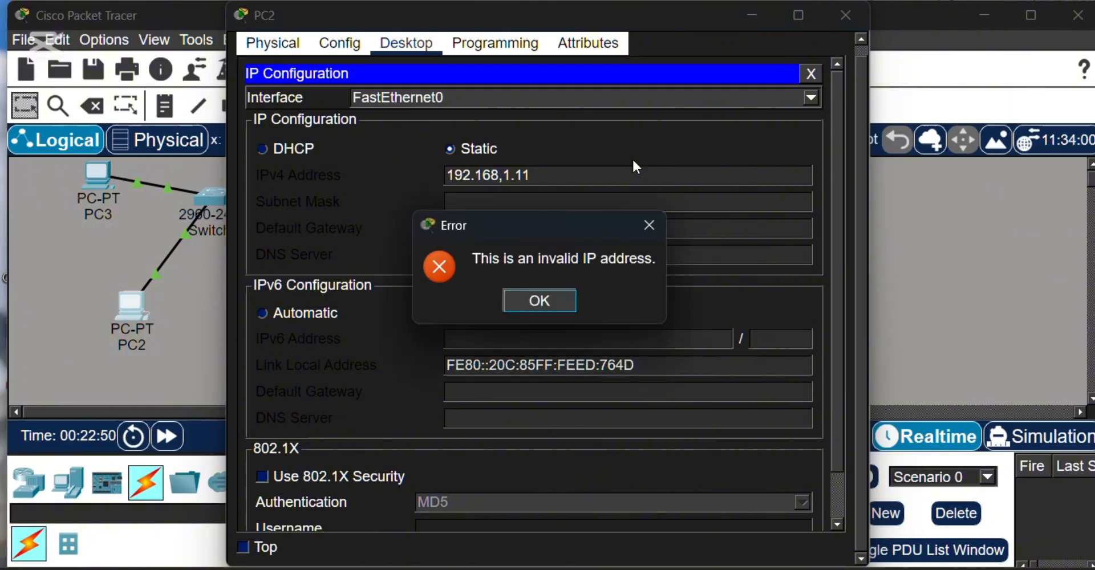
{"action": "left_click", "coordinate": [569, 291]}
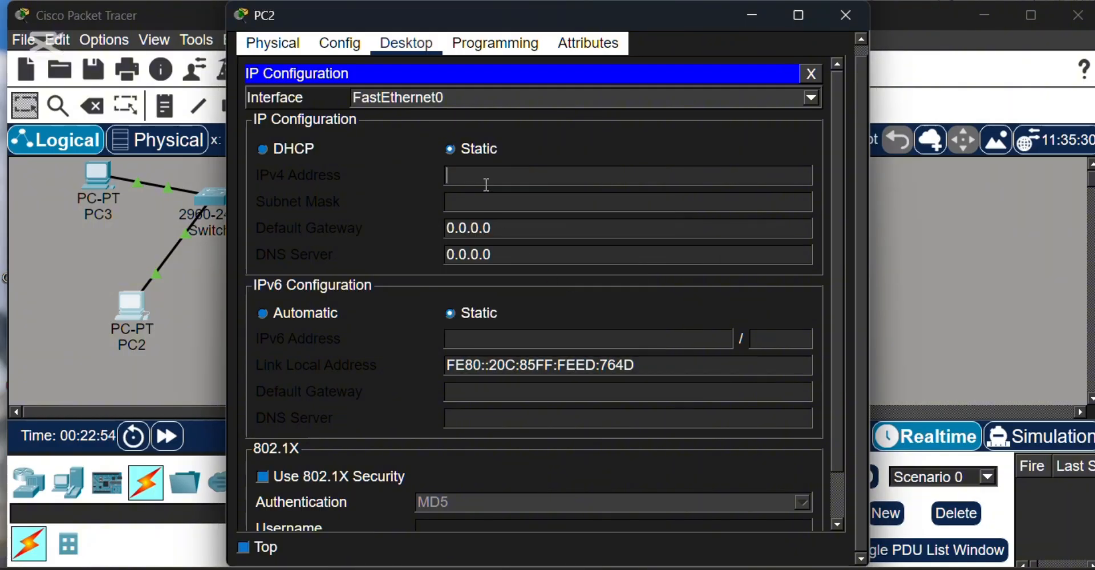
Assign PC2 the static IPv4 address 192.168.1.11 with subnet mask 255.255.255.0.
{"action": "type", "text": "192.168.1.1"}
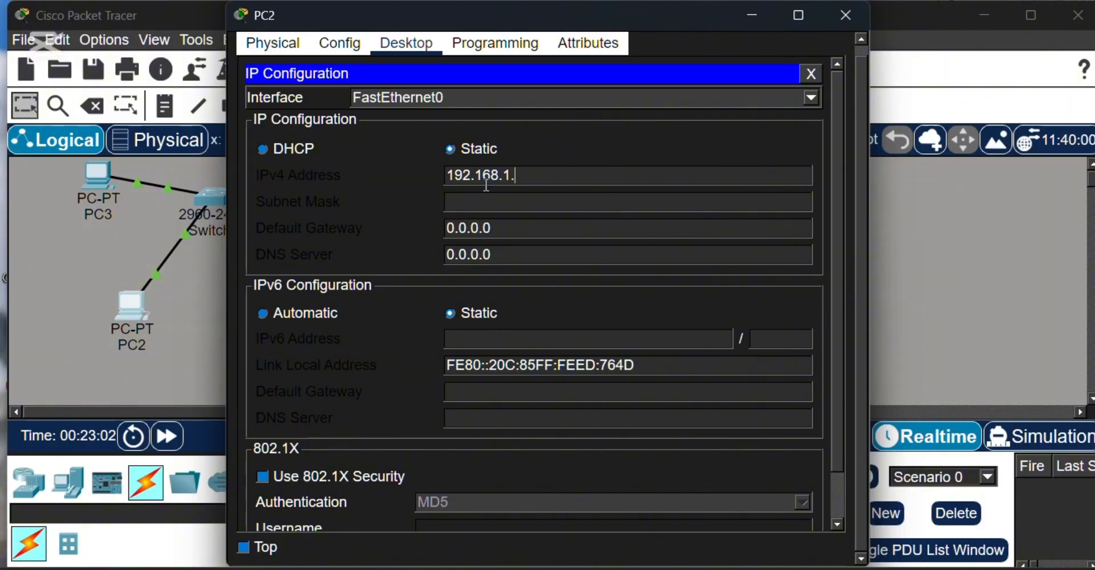
{"action": "type", "text": "1"}
{"action": "key", "text": "Tab"}
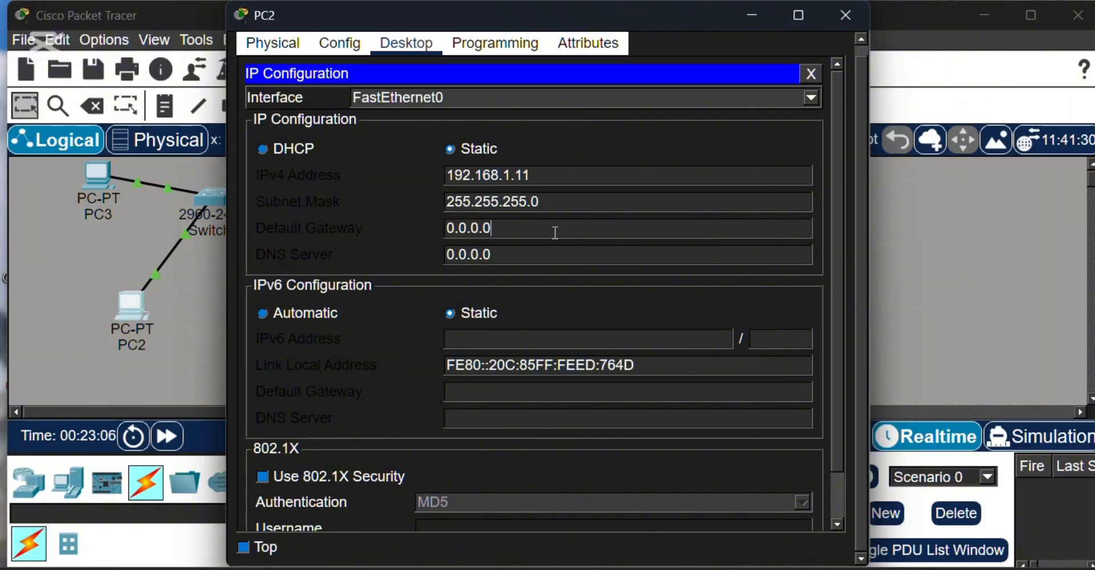
Set PC2's default gateway to 192.168.1.1 and minimize its configuration window.
{"action": "key", "text": "BackSpace"}
{"action": "key", "text": "BackSpace"}
{"action": "key", "text": "BackSpace"}
{"action": "key", "text": "BackSpace"}
{"action": "key", "text": "BackSpace"}
{"action": "key", "text": "BackSpace"}
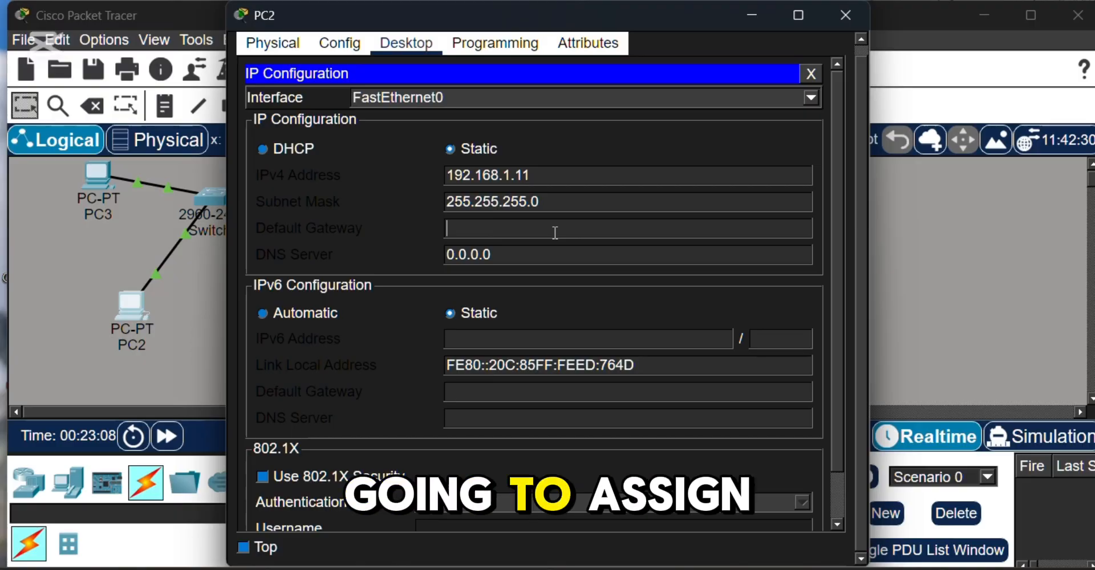
{"action": "type", "text": "19"}
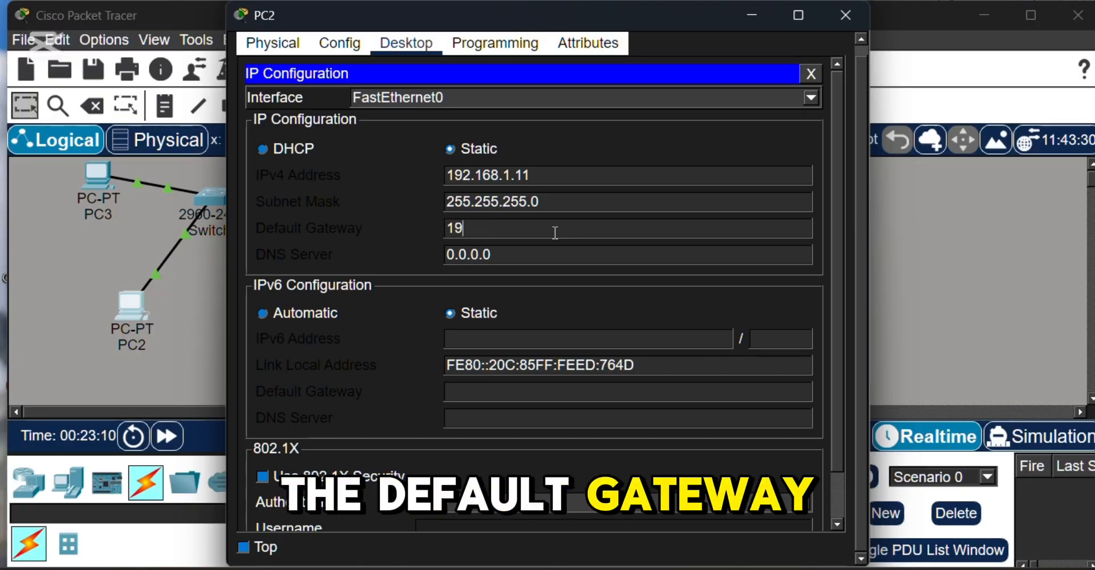
{"action": "type", "text": "2"}
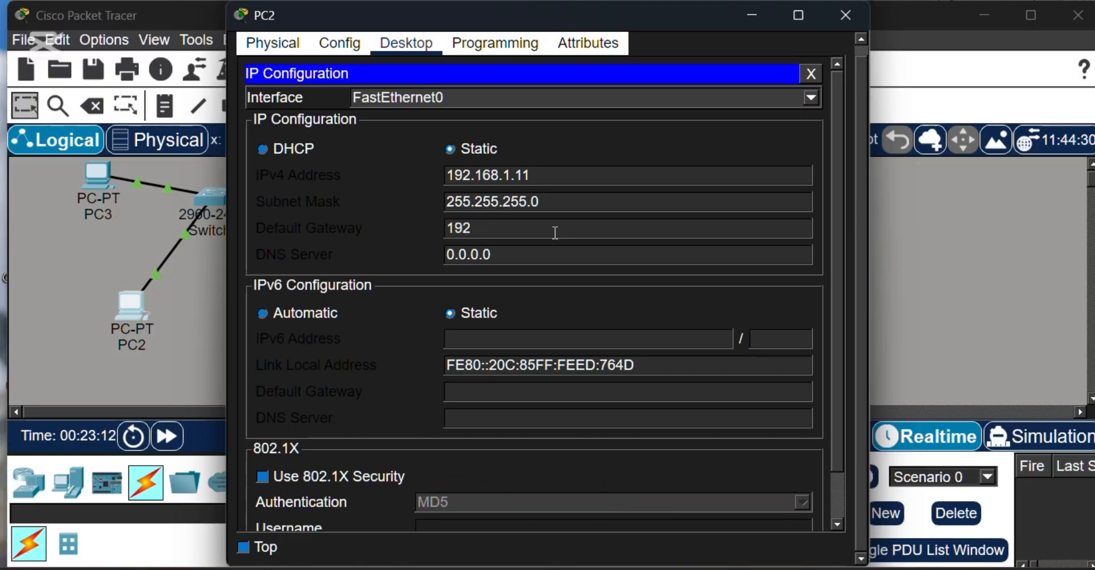
{"action": "type", "text": ".169"}
{"action": "type", "text": ".1"}
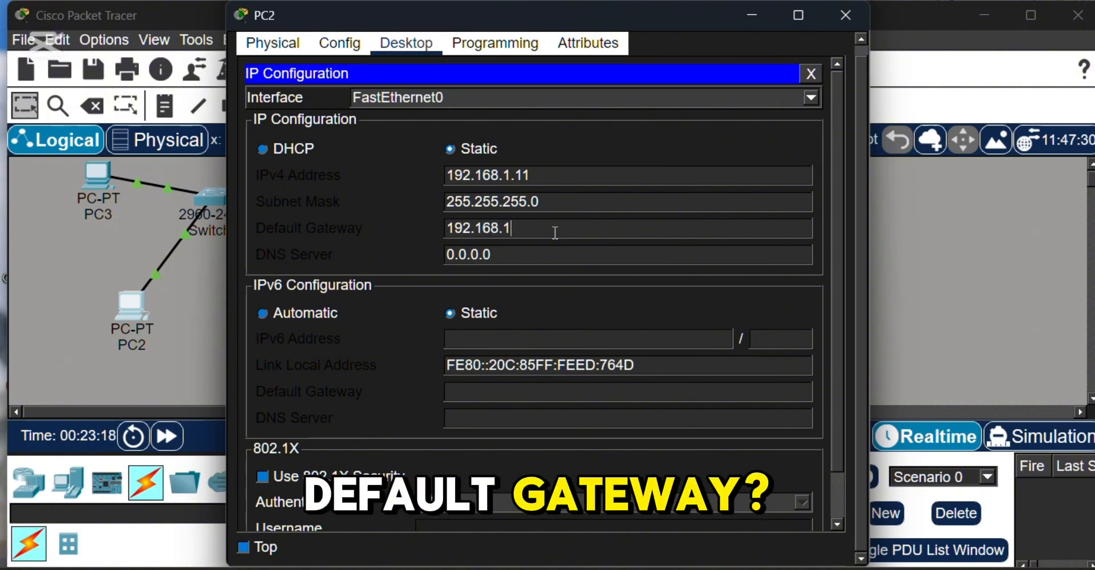
{"action": "type", "text": "."}
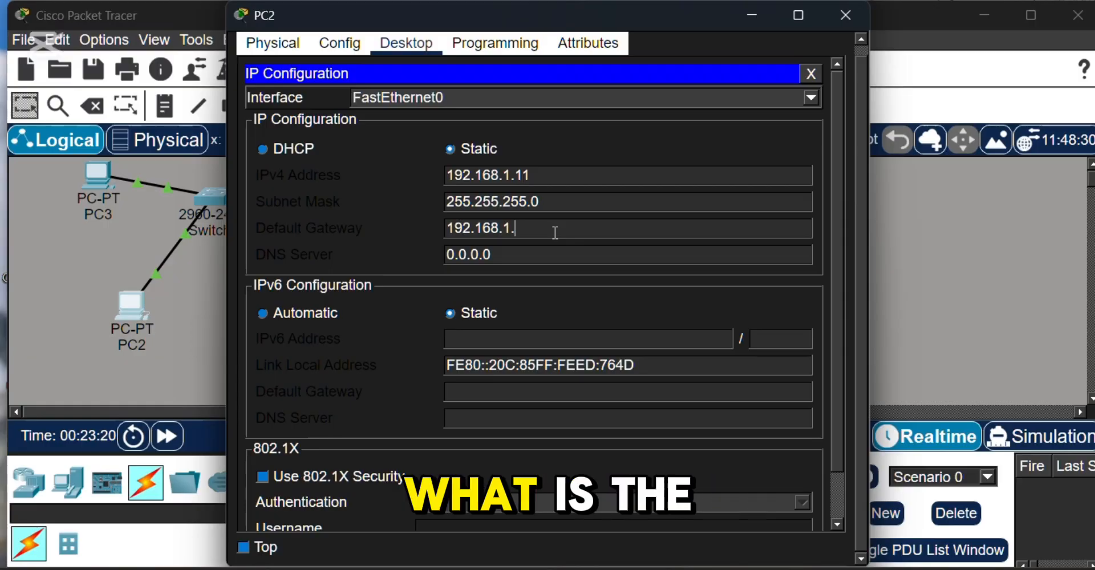
{"action": "type", "text": "1"}
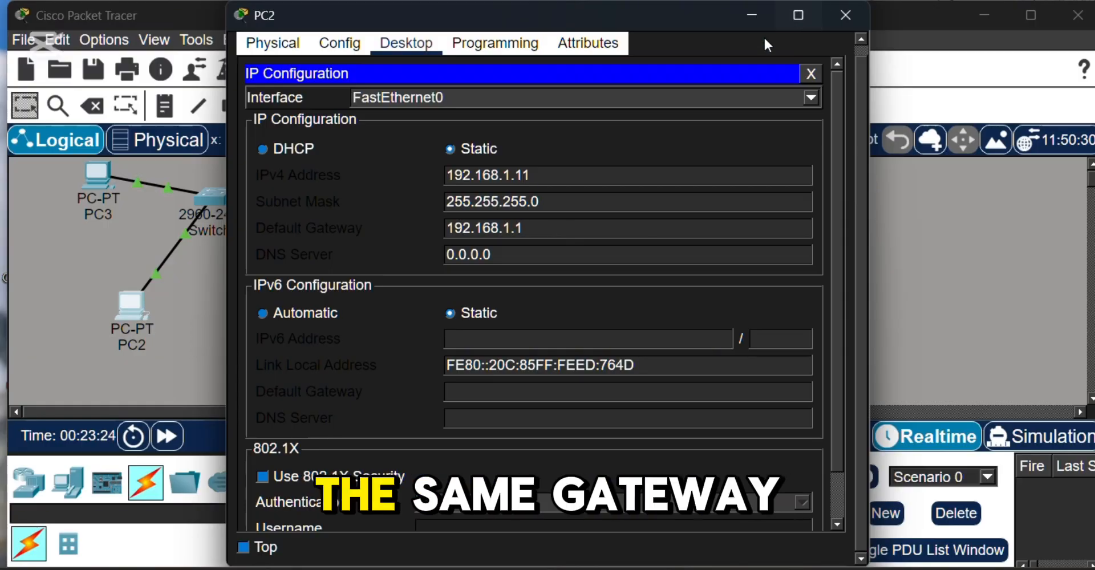
{"action": "left_click", "coordinate": [754, 15]}
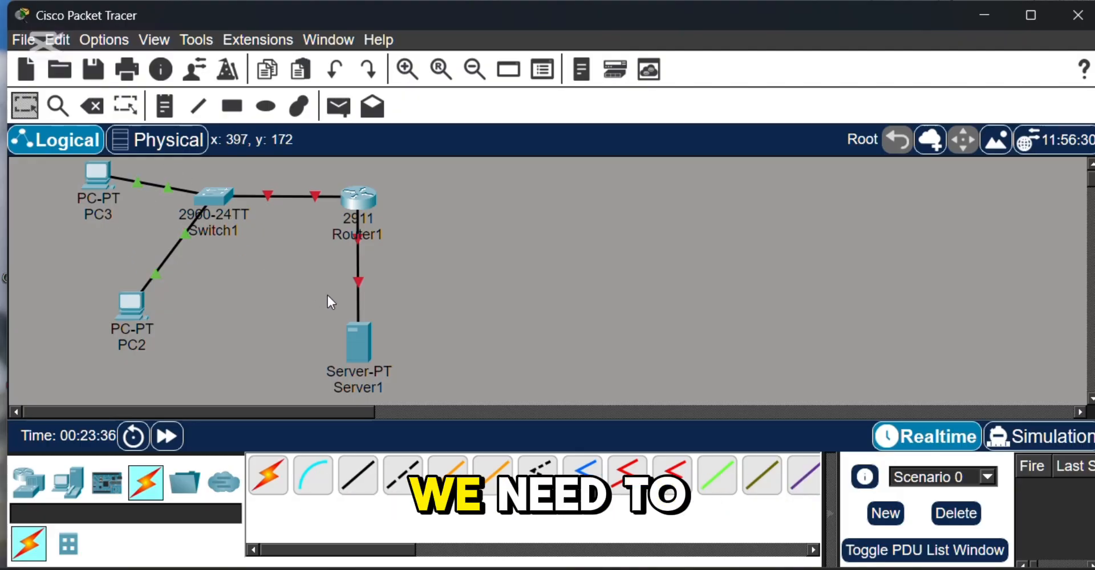
Set Server1's IPv4 default gateway to 192.168.2.1 in its global settings.
{"action": "left_click", "coordinate": [366, 345]}
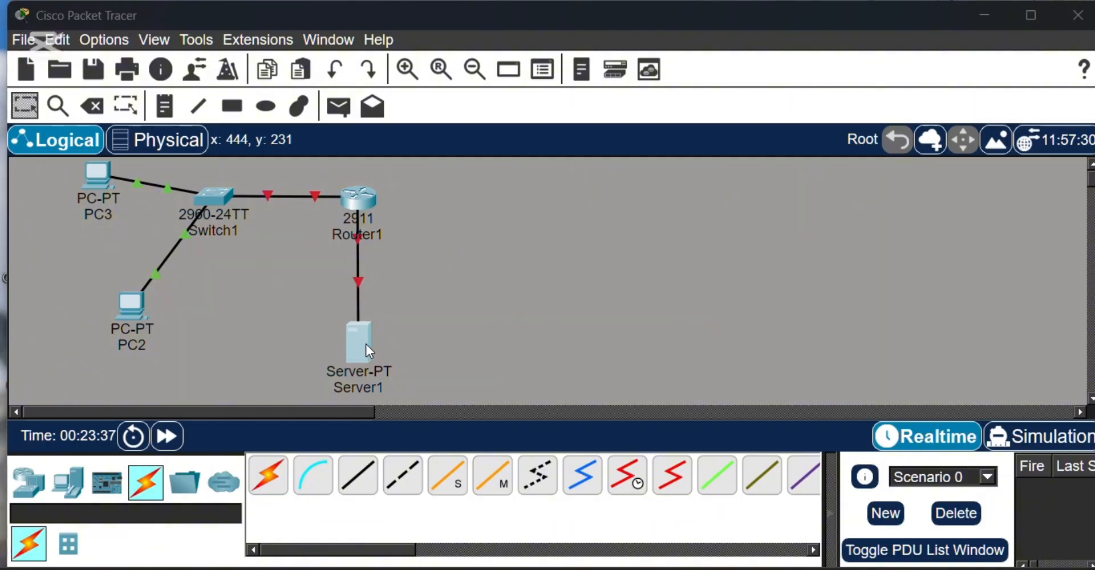
{"action": "left_click", "coordinate": [353, 56]}
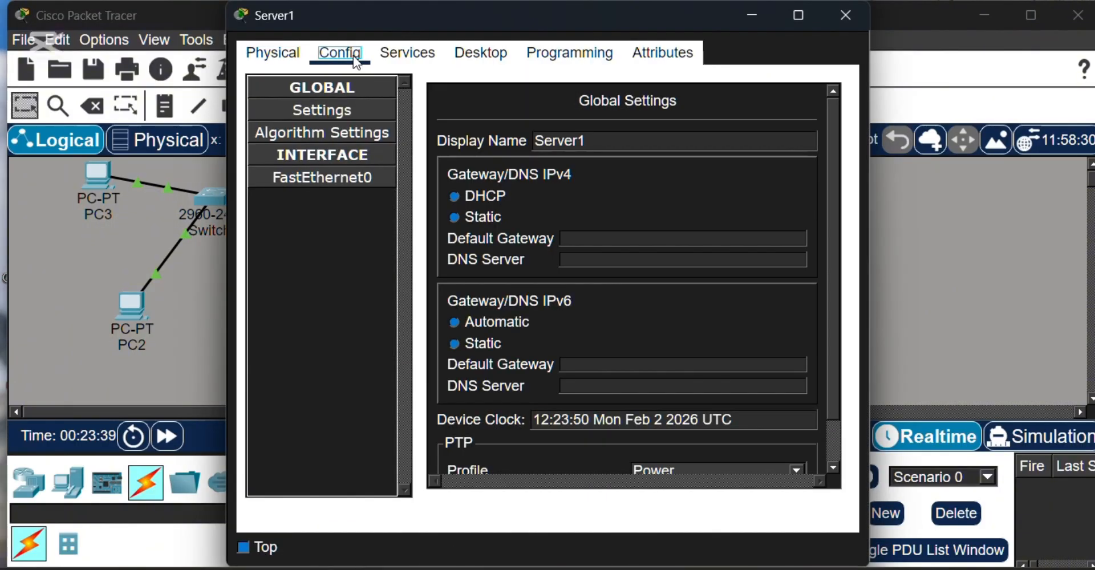
{"action": "left_click", "coordinate": [594, 244]}
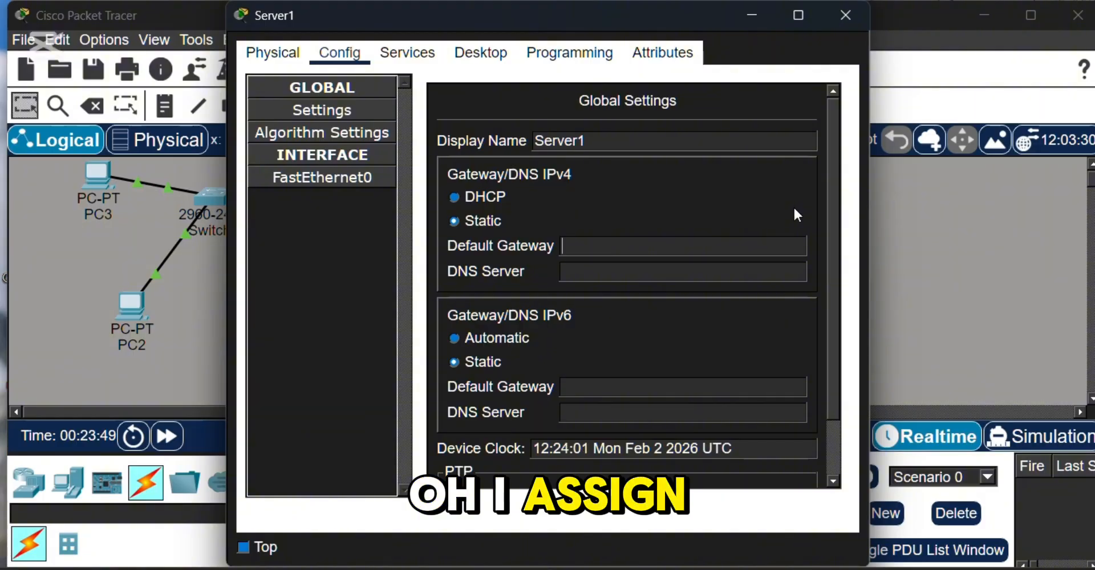
{"action": "type", "text": "1"}
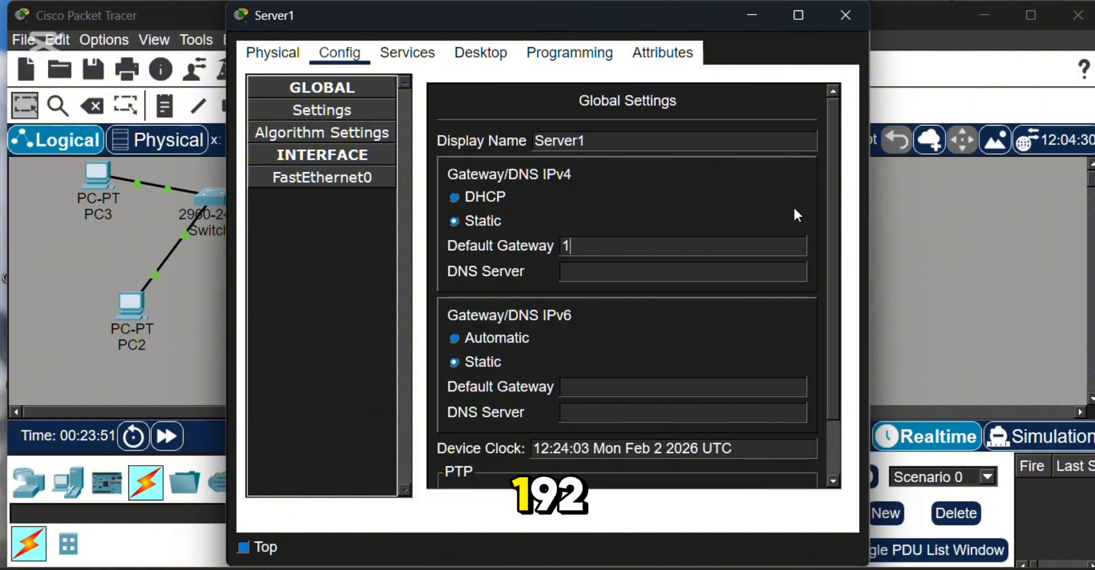
{"action": "type", "text": "92."}
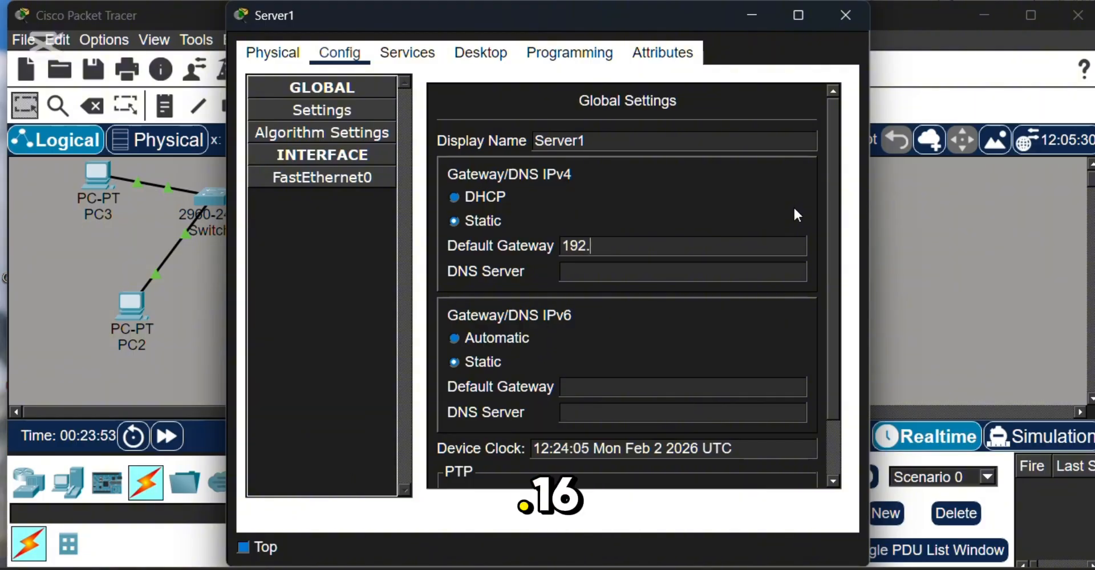
{"action": "type", "text": "168."}
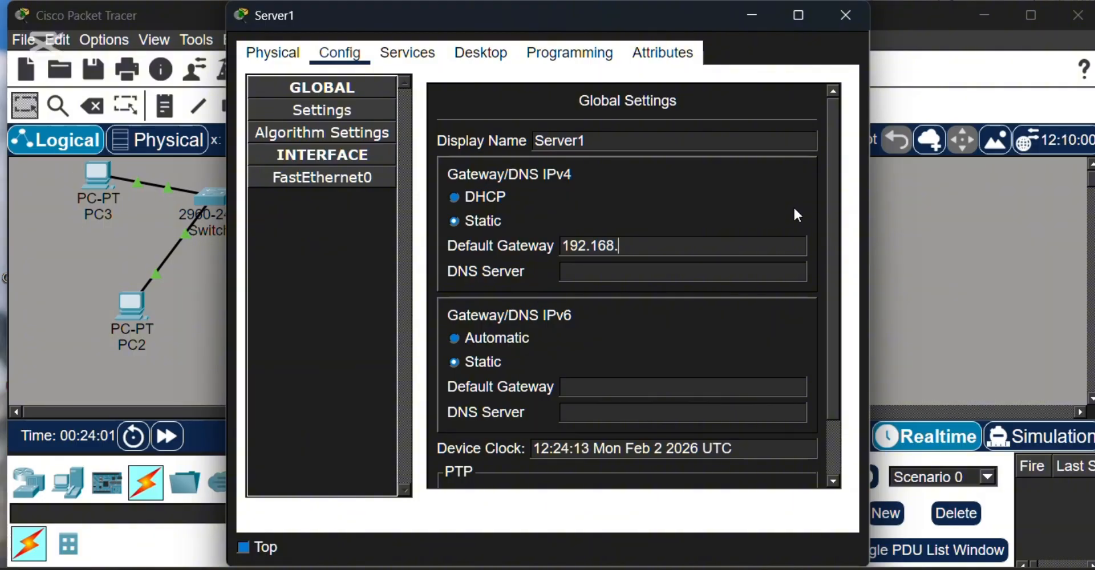
{"action": "type", "text": "21"}
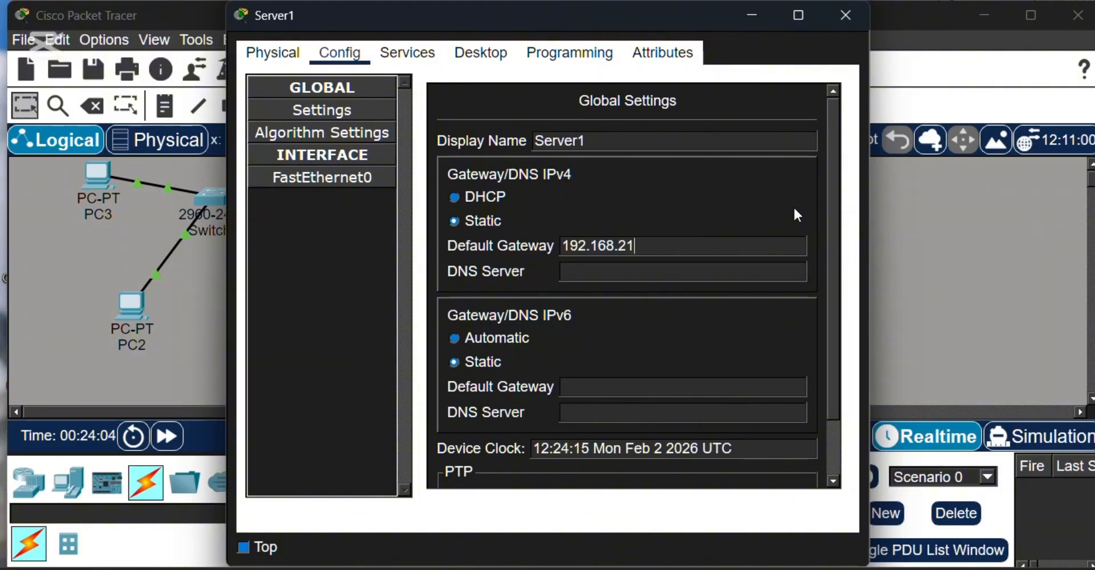
{"action": "key", "text": "BackSpace"}
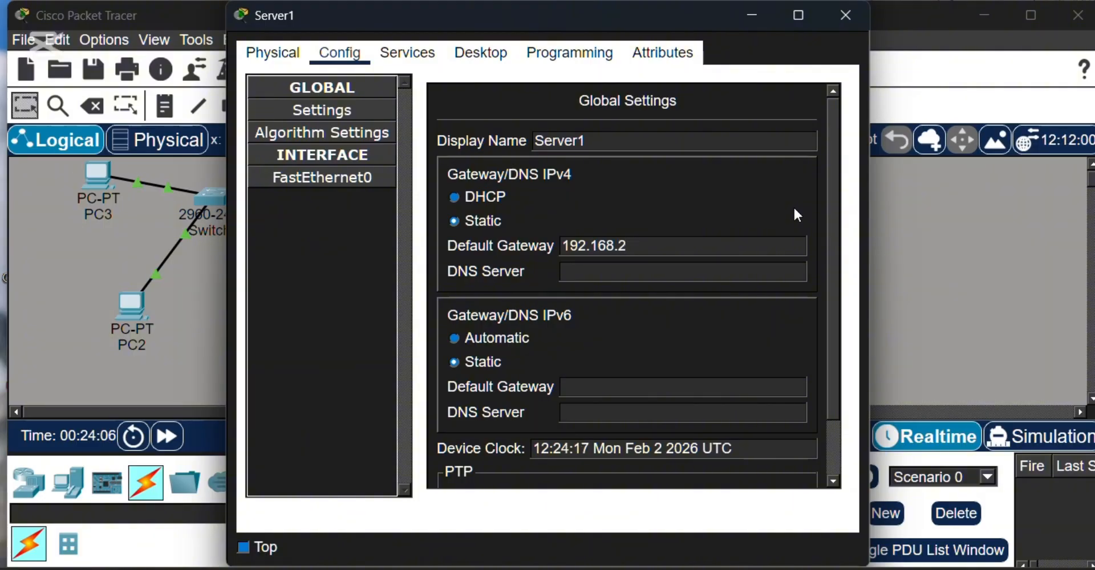
{"action": "type", "text": ".1"}
{"action": "left_click", "coordinate": [407, 53]}
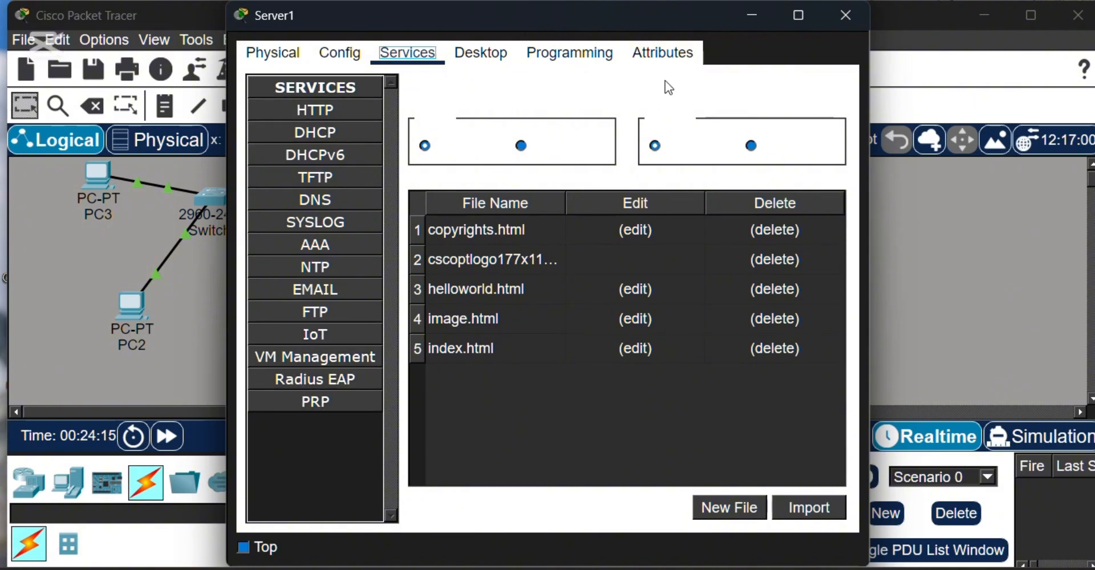
{"action": "left_click", "coordinate": [273, 59]}
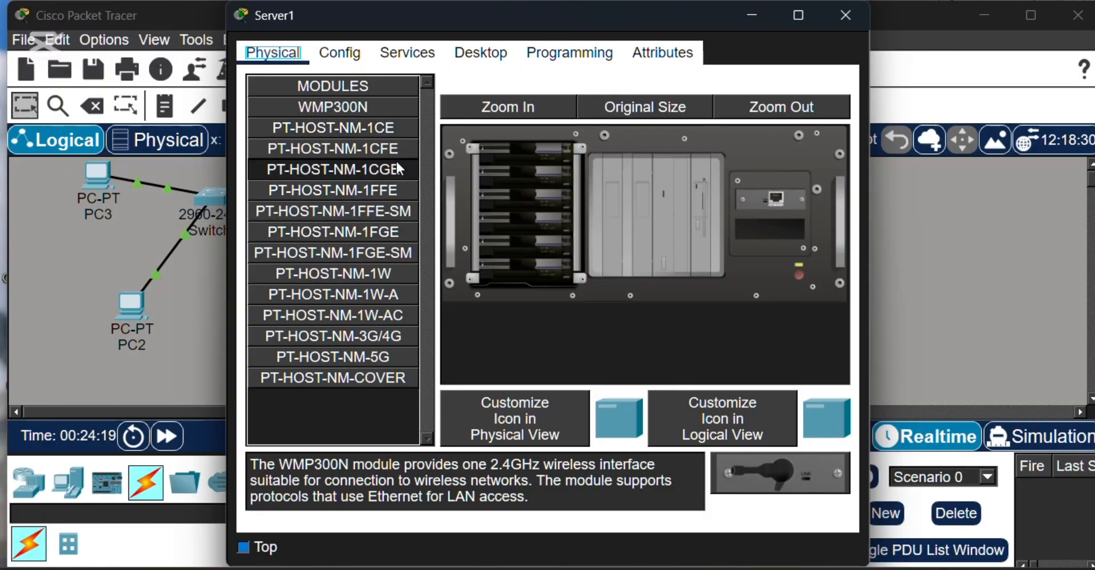
{"action": "left_click", "coordinate": [332, 63]}
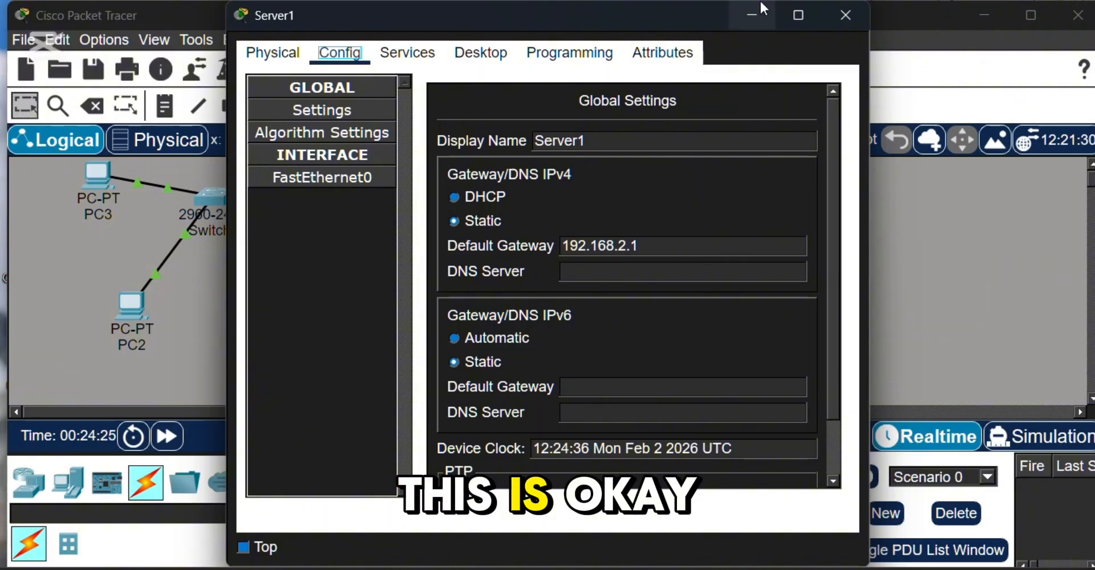
Assign Server1's FastEthernet0 the static IPv4 address 192.168.2.10 with subnet mask 255.255.255.0 and minimize its configuration window.
{"action": "left_click", "coordinate": [343, 179]}
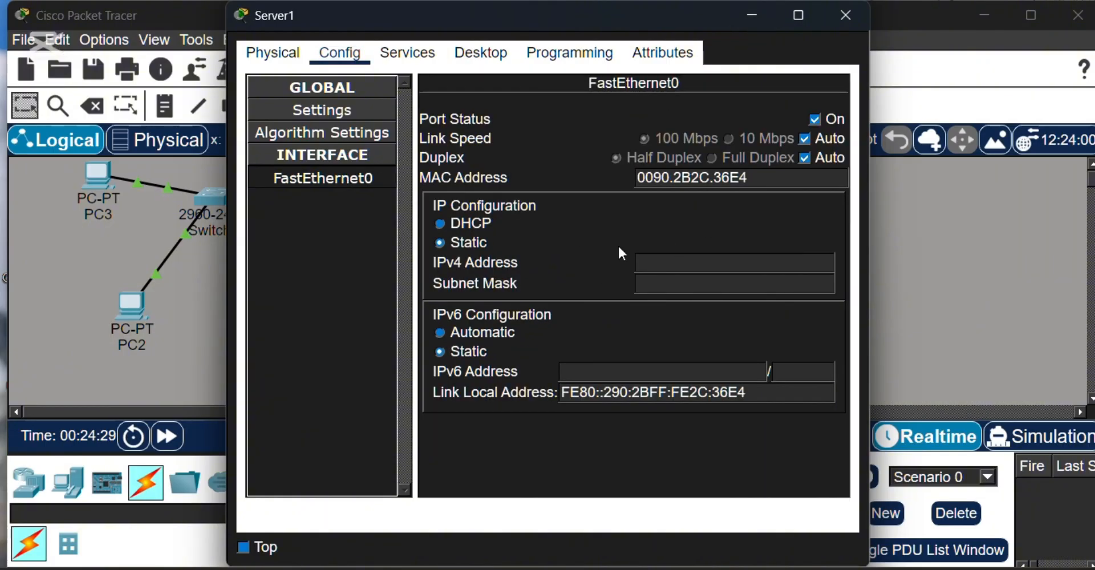
{"action": "left_click", "coordinate": [800, 270]}
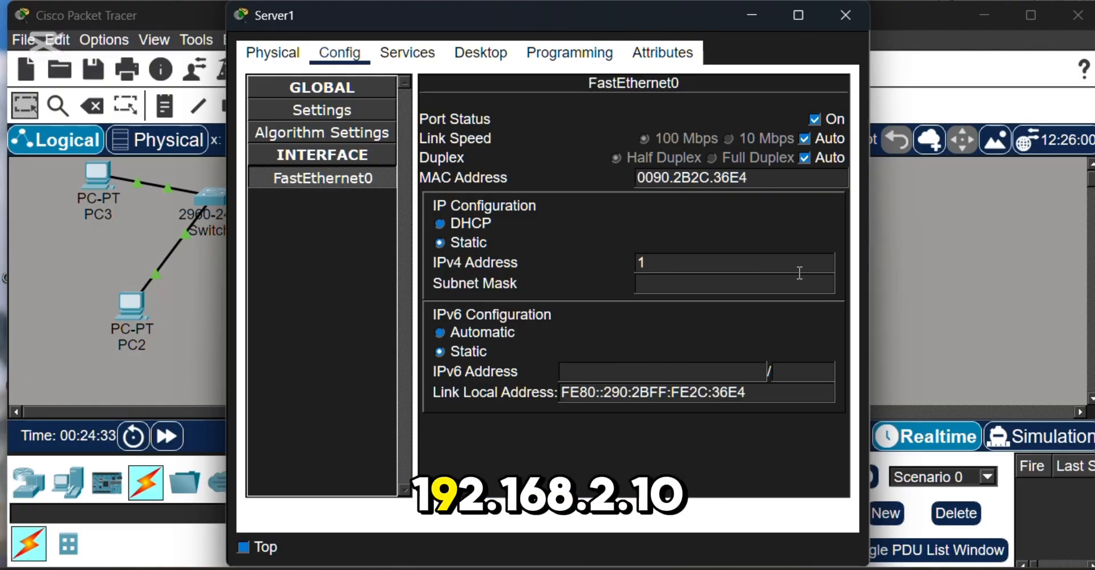
{"action": "type", "text": "192"}
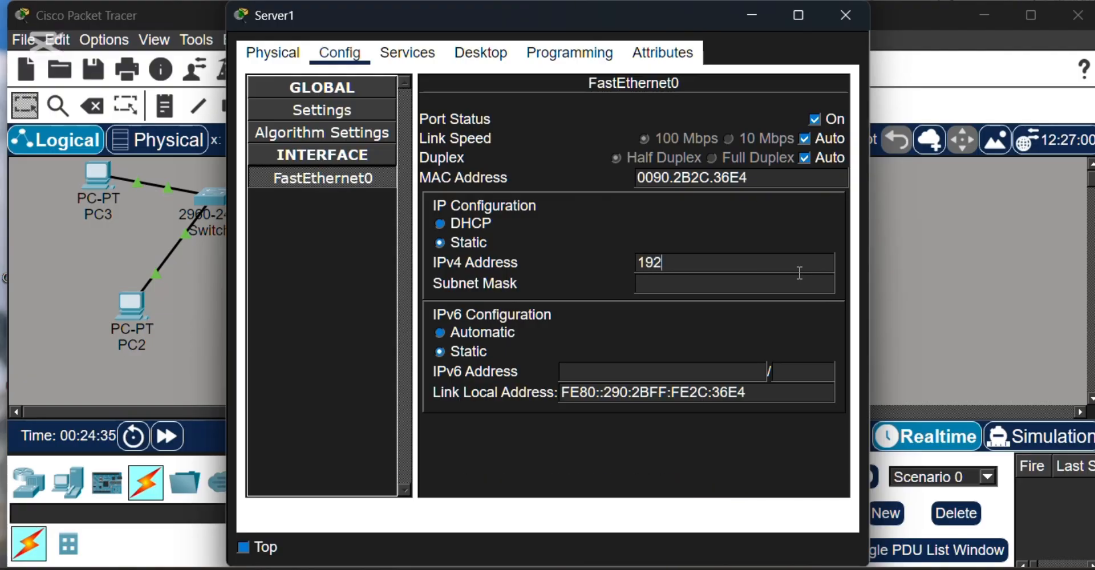
{"action": "type", "text": ".168.2"}
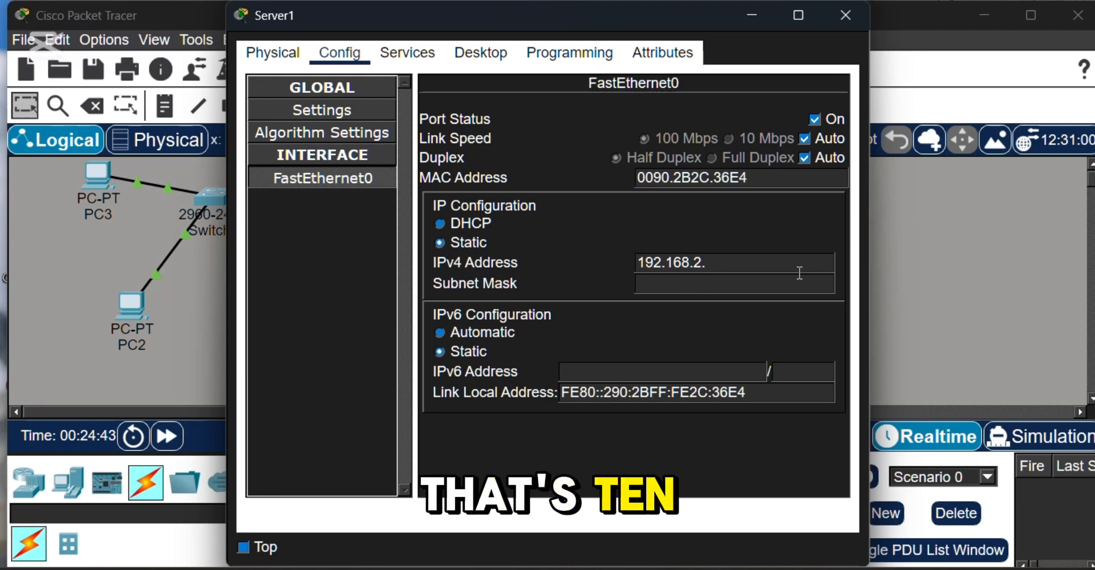
{"action": "type", "text": ".10"}
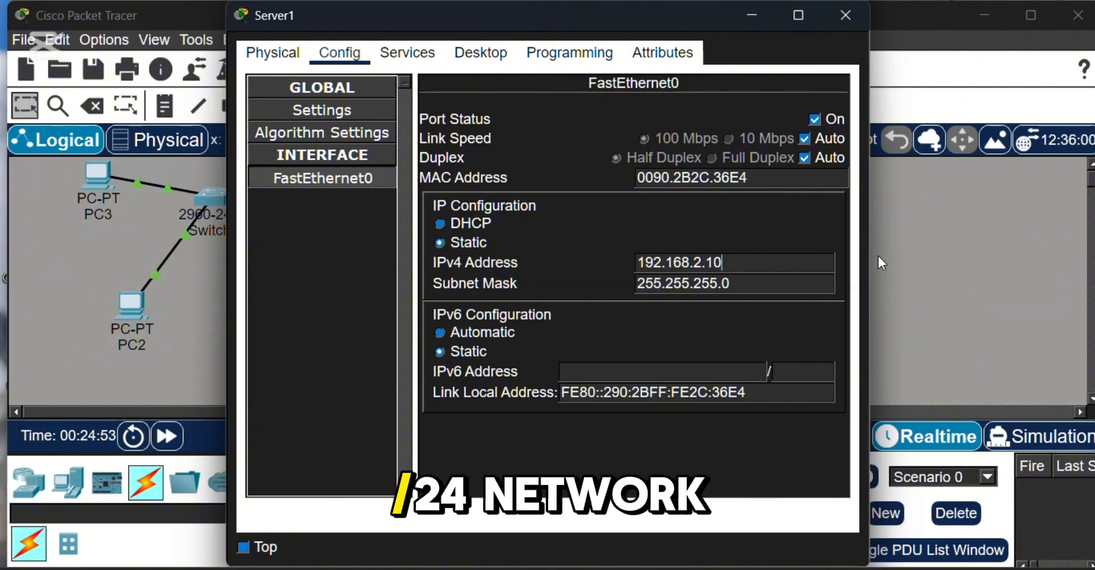
{"action": "left_click", "coordinate": [749, 14]}
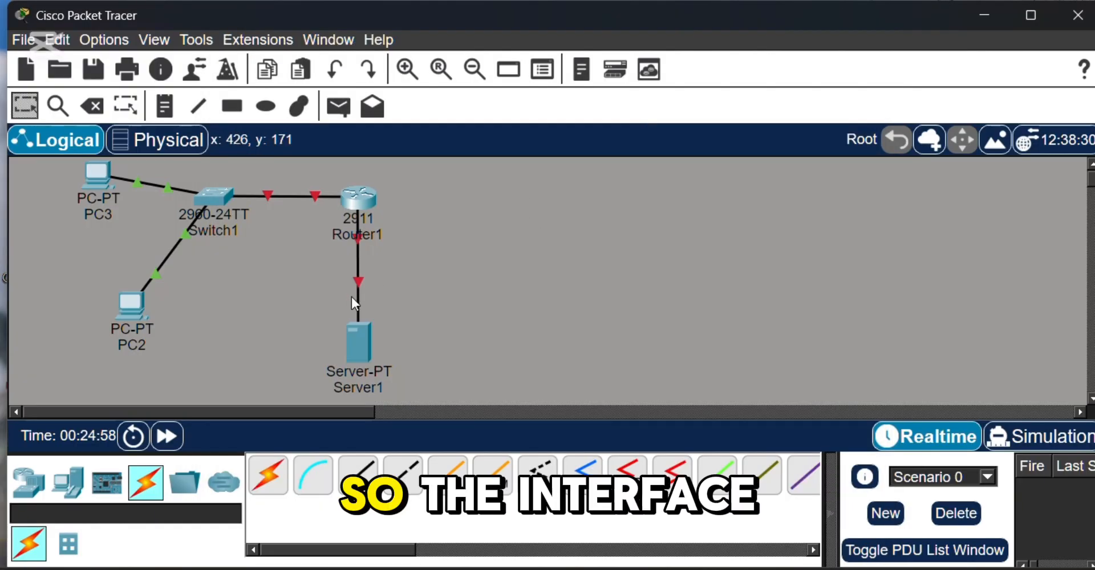
Compare the IP settings of Server1 and PC2 to check which subnet each device belongs to.
{"action": "left_click", "coordinate": [358, 344]}
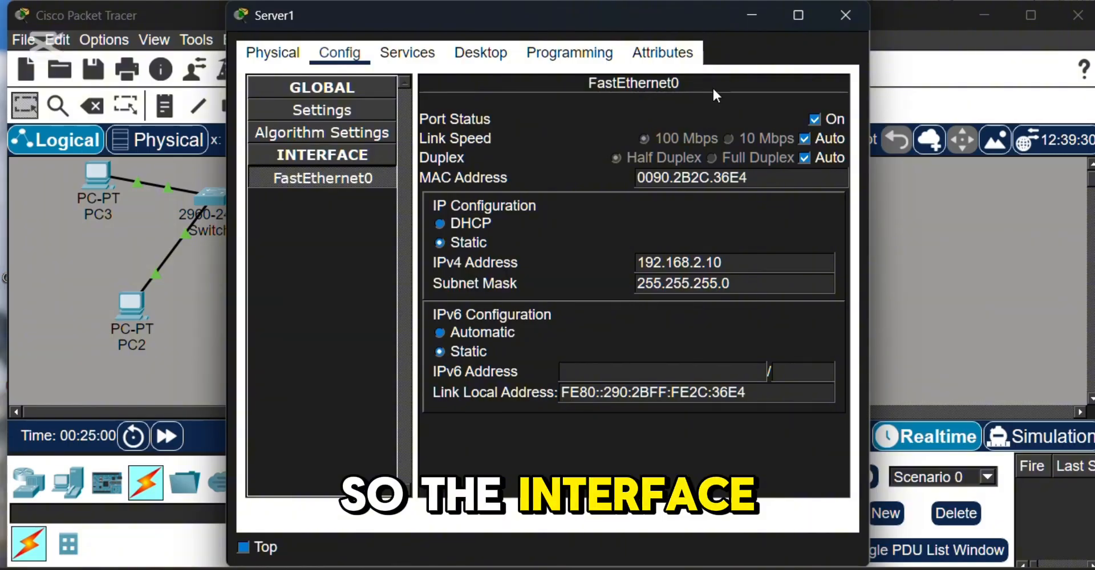
{"action": "left_click", "coordinate": [763, 14]}
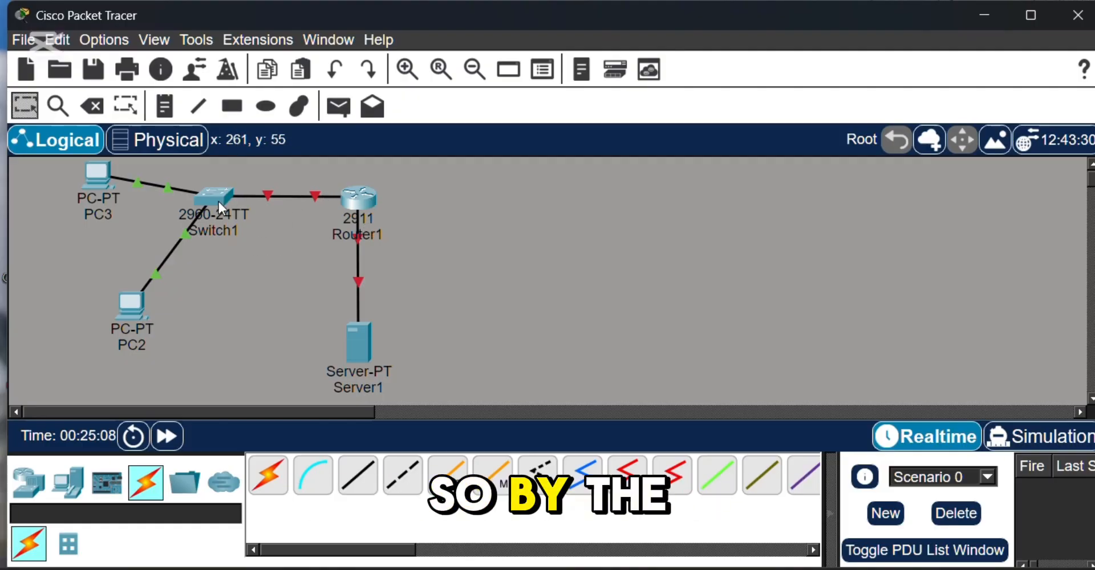
{"action": "left_click_drag", "start_coordinate": [215, 200], "coordinate": [211, 198]}
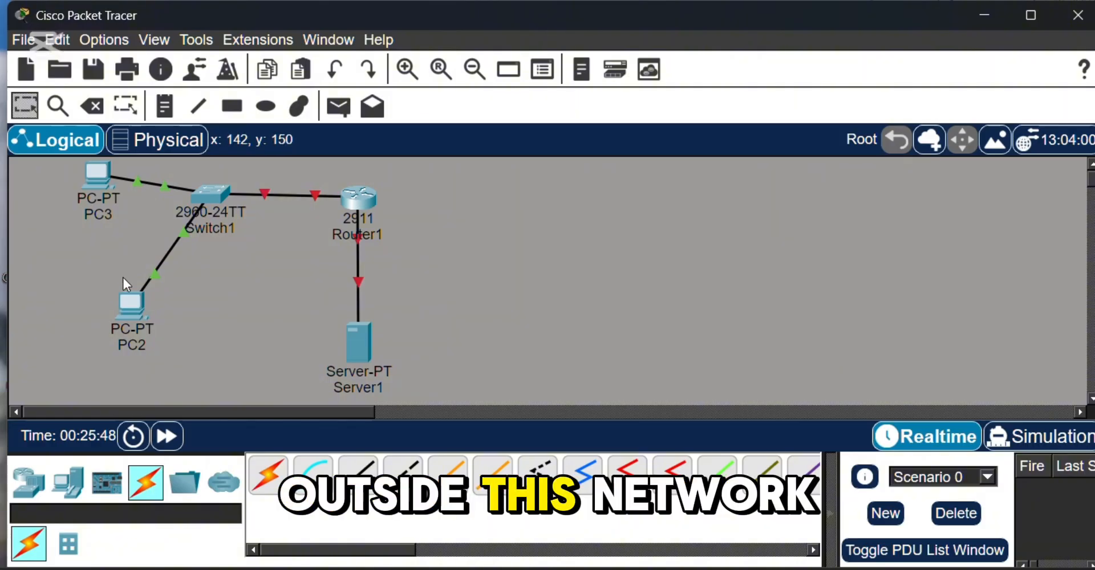
{"action": "left_click", "coordinate": [130, 314]}
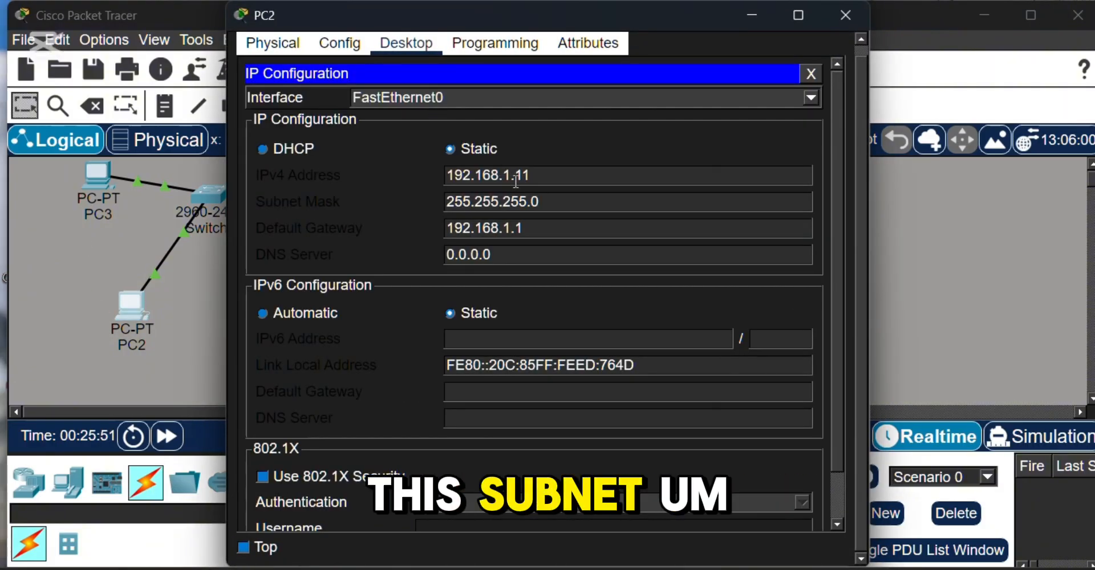
{"action": "left_click", "coordinate": [754, 17]}
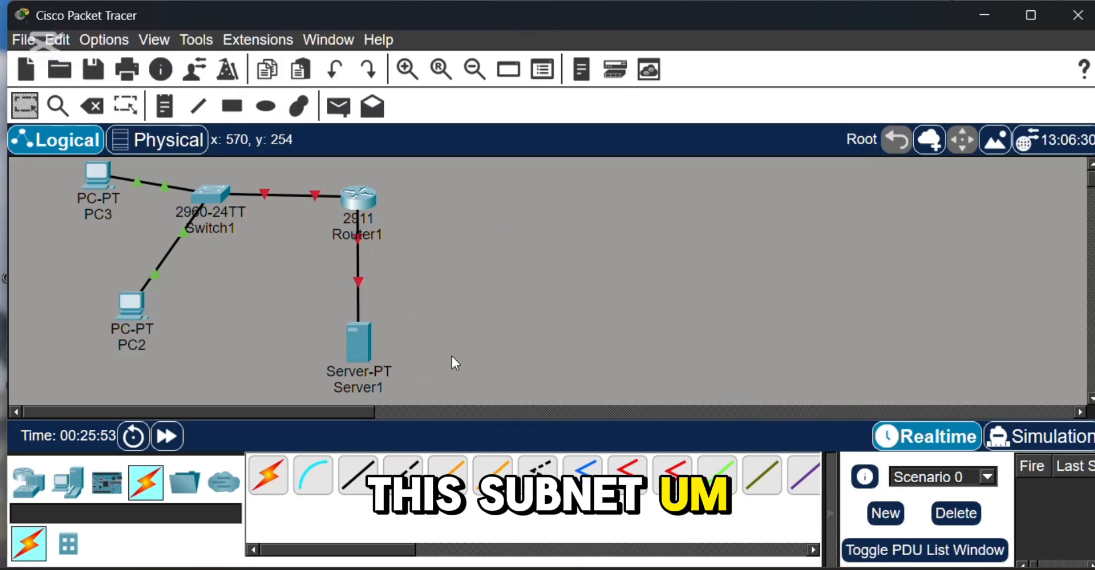
{"action": "left_click", "coordinate": [139, 306]}
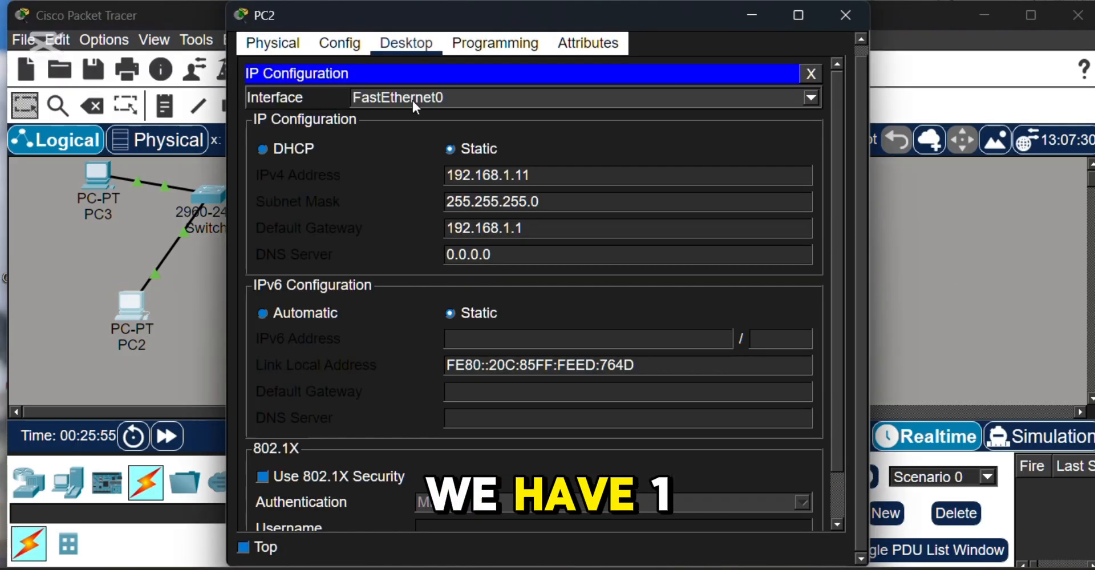
{"action": "left_click", "coordinate": [751, 17]}
{"action": "left_click", "coordinate": [352, 339]}
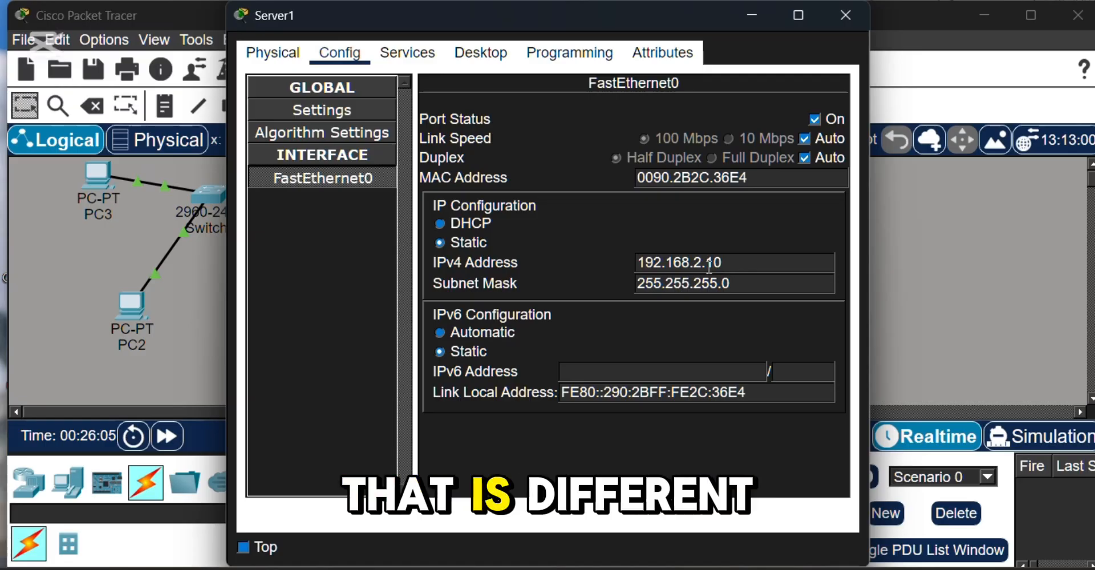
{"action": "left_click", "coordinate": [747, 12]}
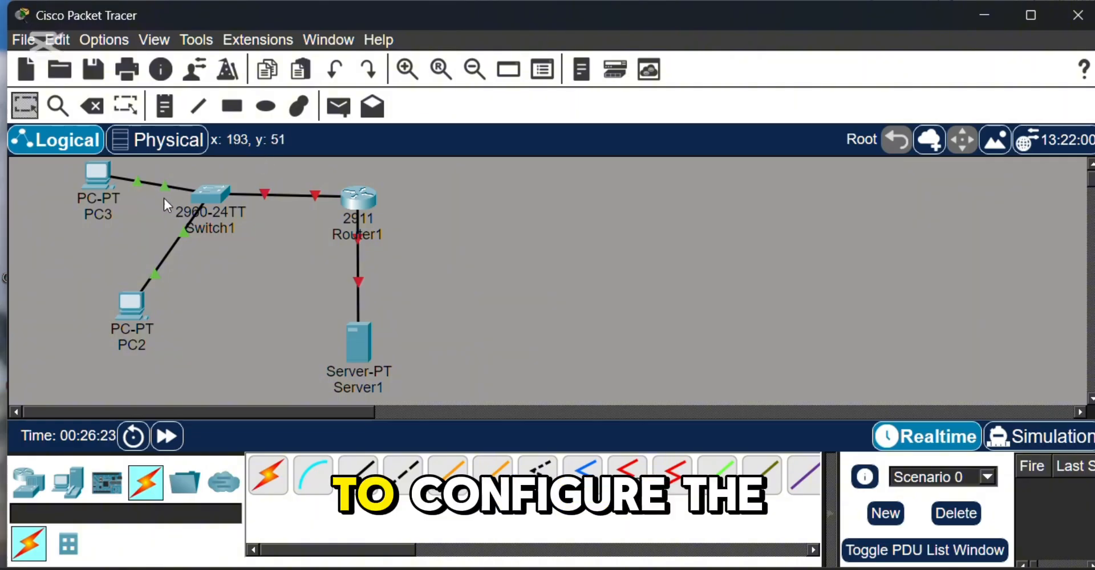
Open Router1's command line and decline the initial configuration dialog with "no".
{"action": "left_click", "coordinate": [368, 196]}
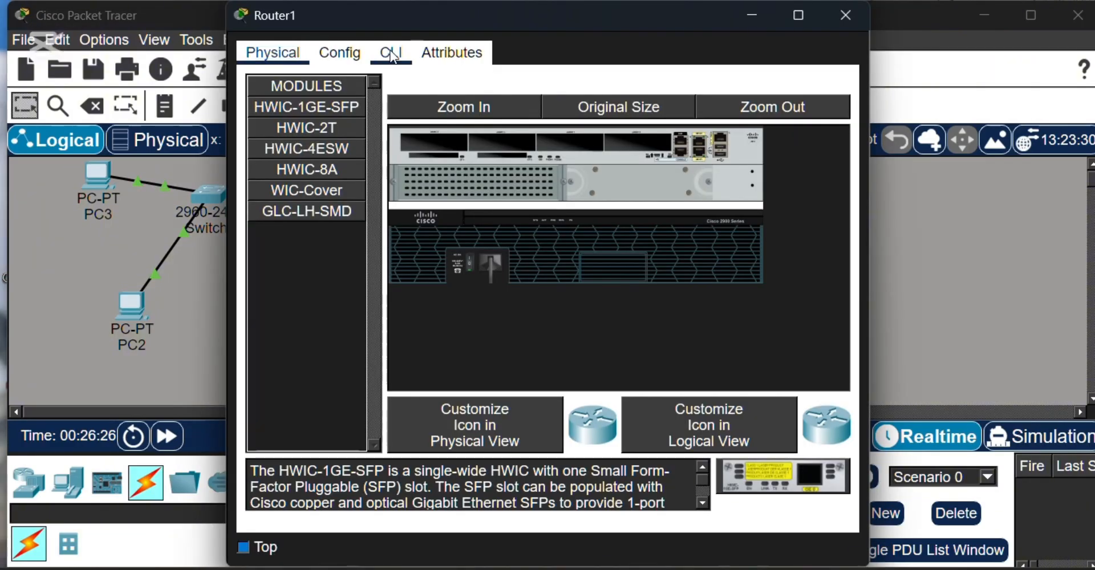
{"action": "left_click", "coordinate": [393, 54]}
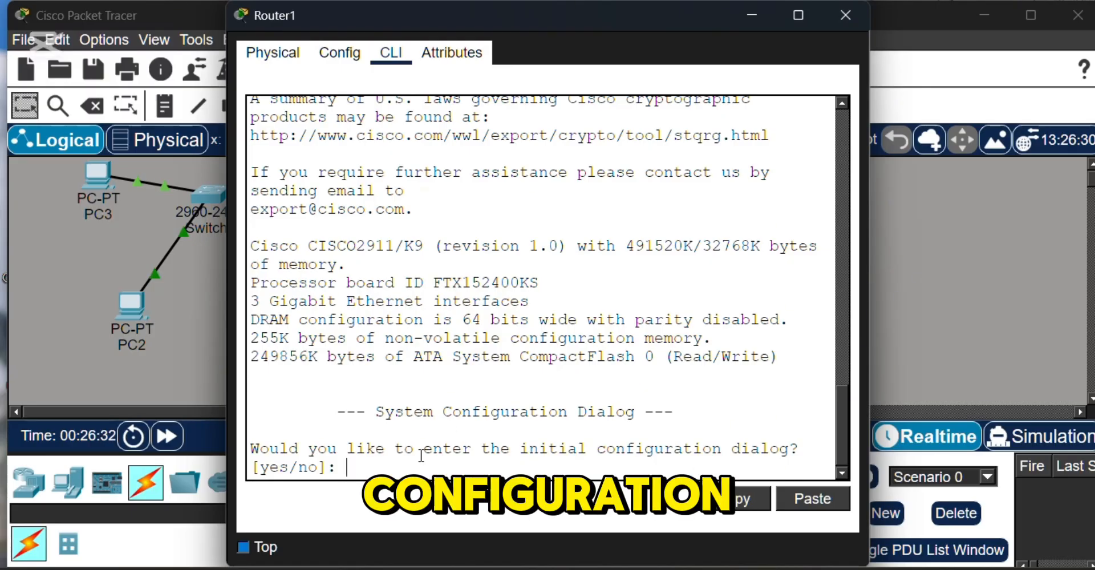
{"action": "type", "text": "no"}
{"action": "key", "text": "Return"}
{"action": "key", "text": "Return"}
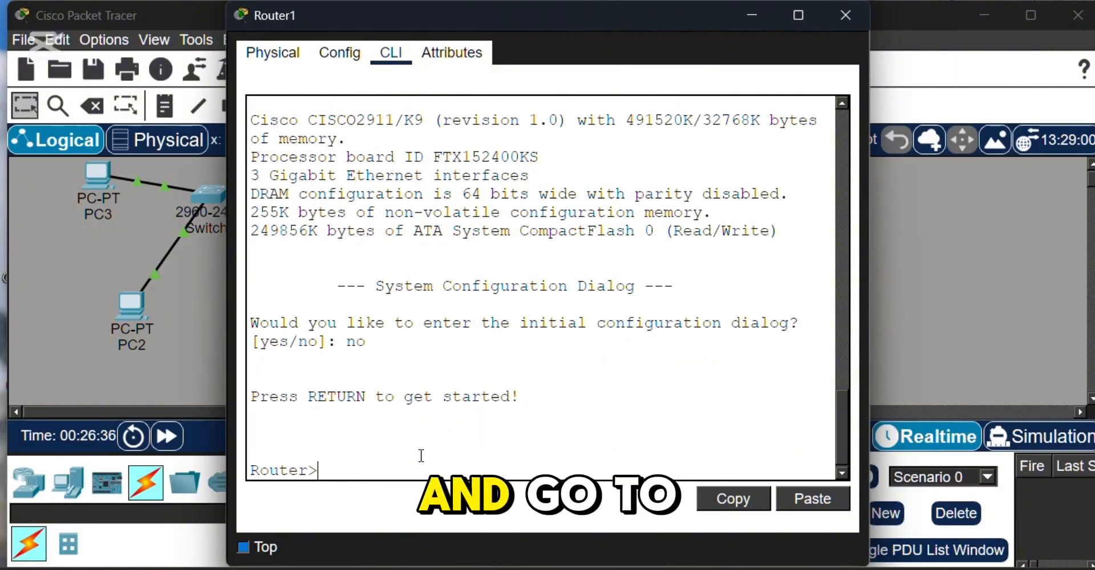
Enter privileged mode and global configuration mode on Router1 with the commands en and conf t.
{"action": "type", "text": "en"}
{"action": "key", "text": "Return"}
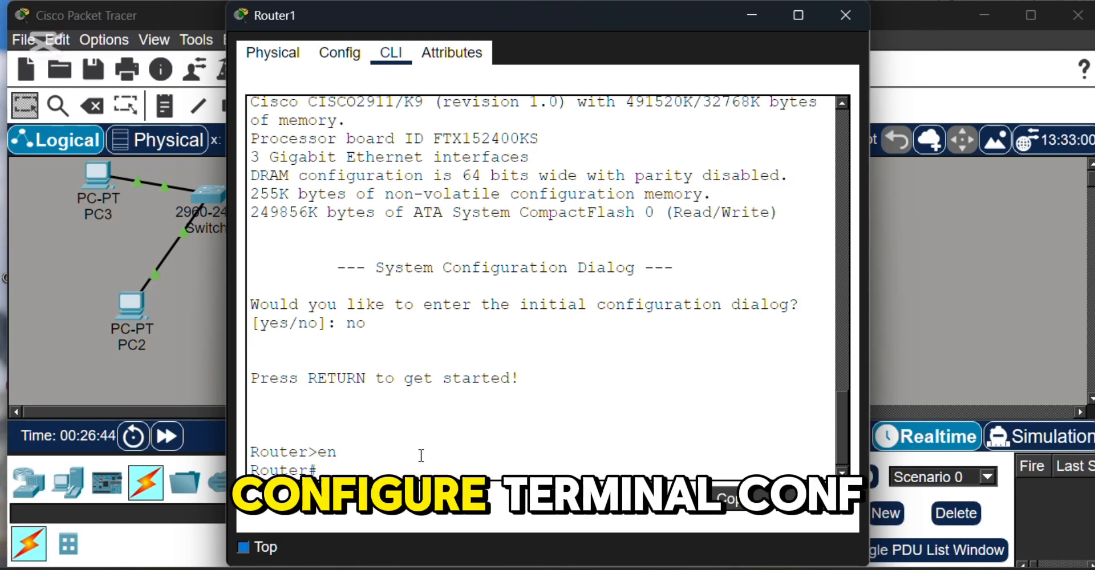
{"action": "type", "text": "conf t"}
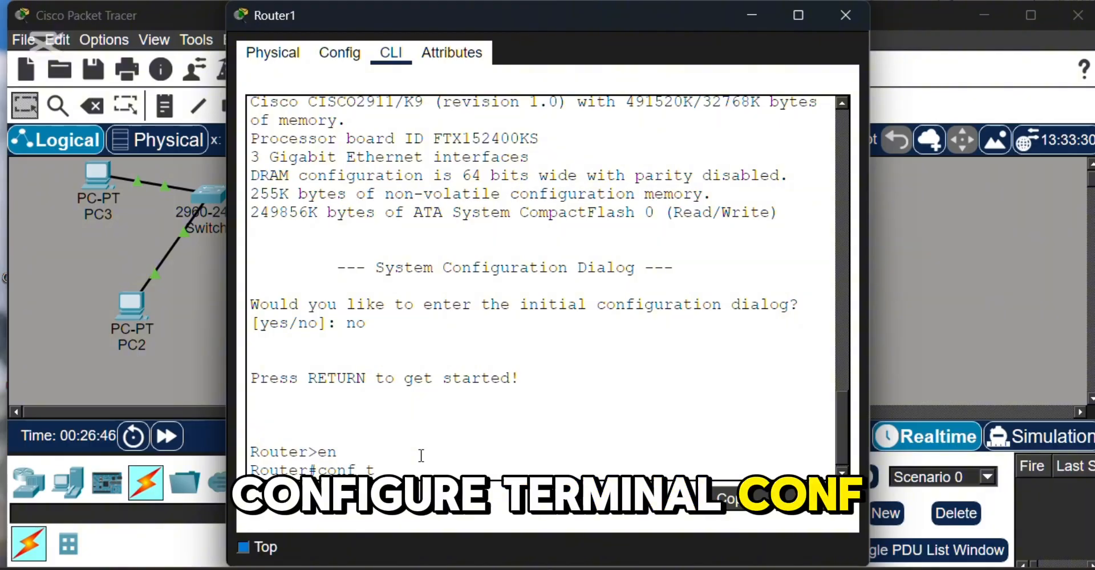
{"action": "key", "text": "Return"}
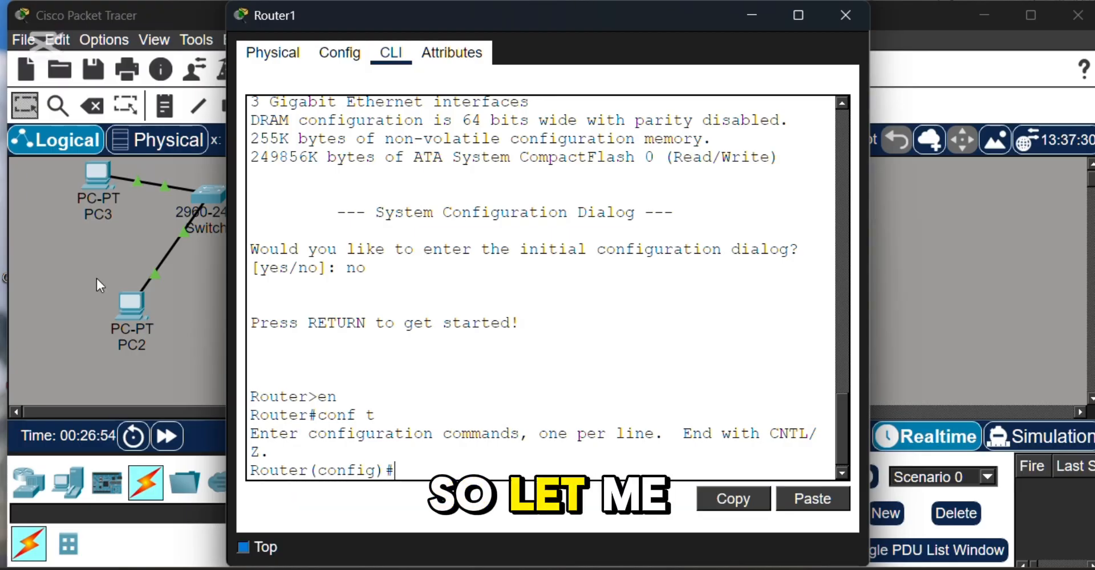
Place the Router1 window beside the network topology and keep it on top of other windows.
{"action": "left_click_drag", "start_coordinate": [316, 15], "coordinate": [595, 92]}
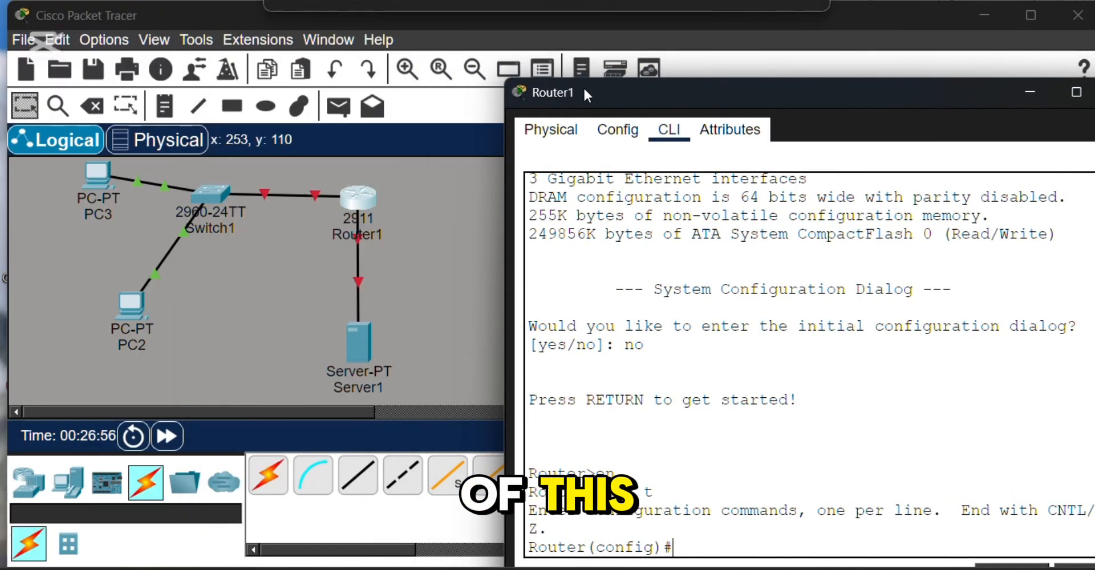
{"action": "left_click", "coordinate": [560, 544]}
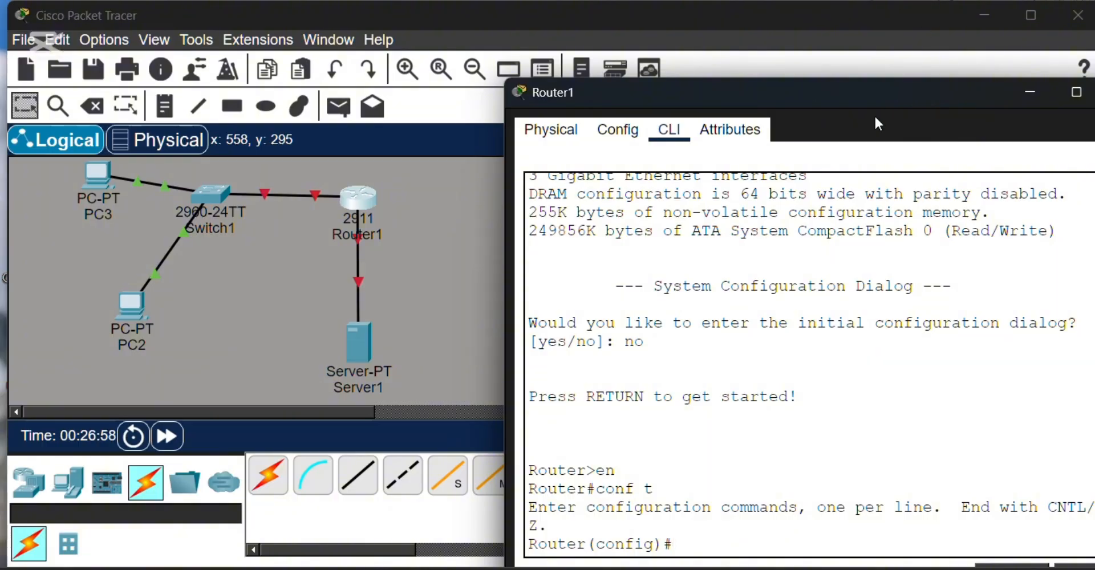
{"action": "left_click_drag", "start_coordinate": [835, 104], "coordinate": [821, 28]}
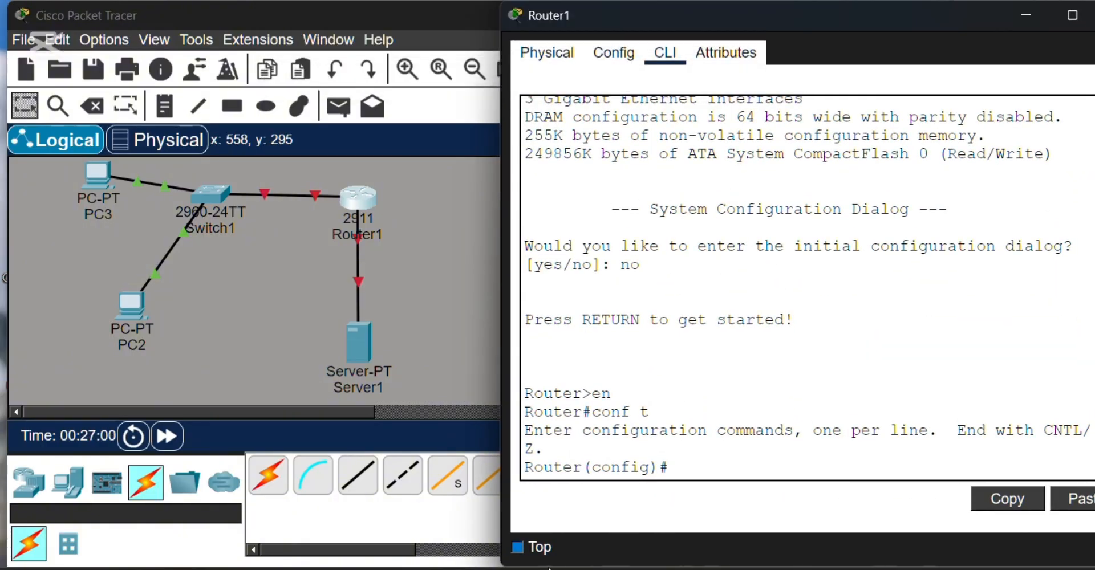
{"action": "left_click", "coordinate": [515, 549]}
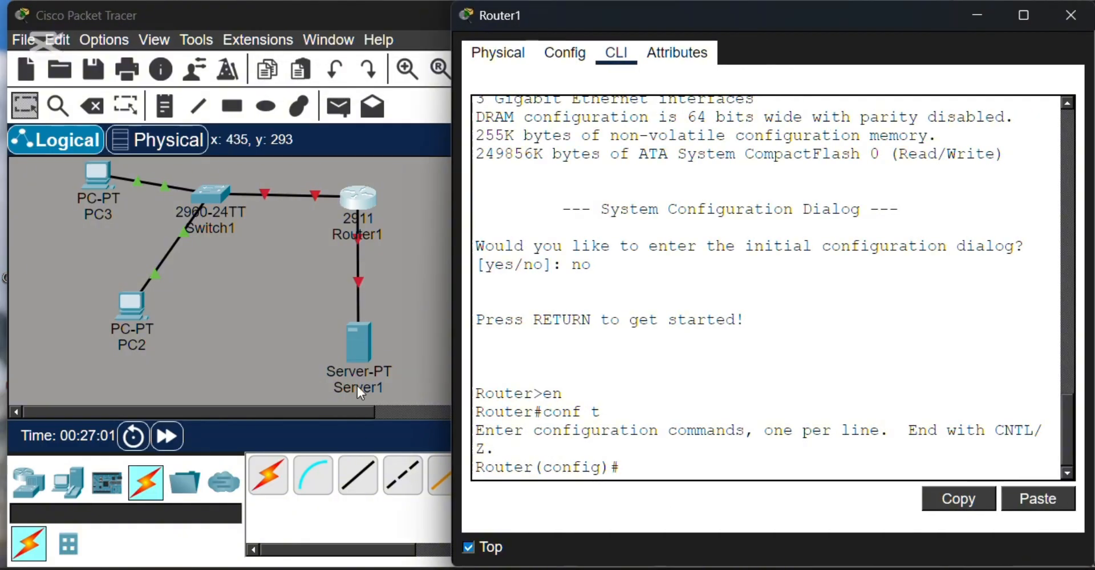
Check the port labels on Router1's links to Server1 and Switch1, and enter interface configuration with int g0/1.
{"action": "left_click", "coordinate": [360, 280]}
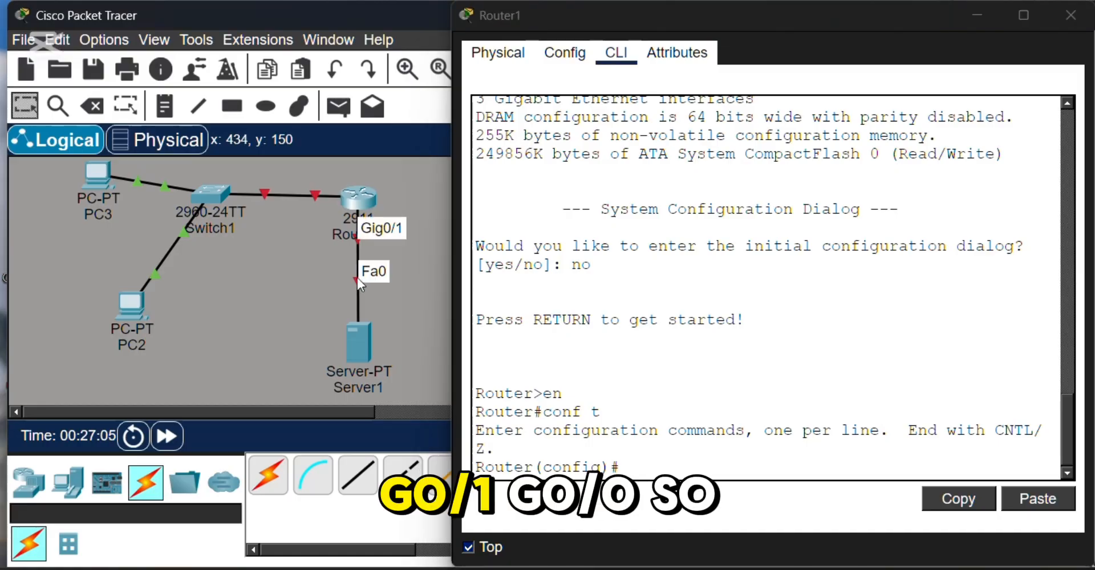
{"action": "left_click", "coordinate": [314, 194]}
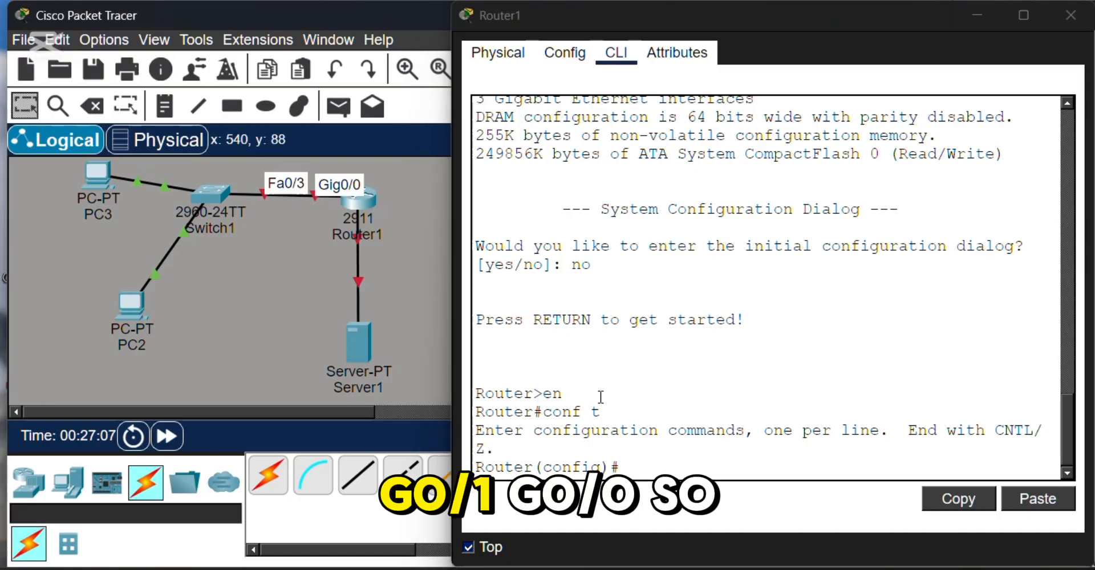
{"action": "left_click", "coordinate": [631, 466]}
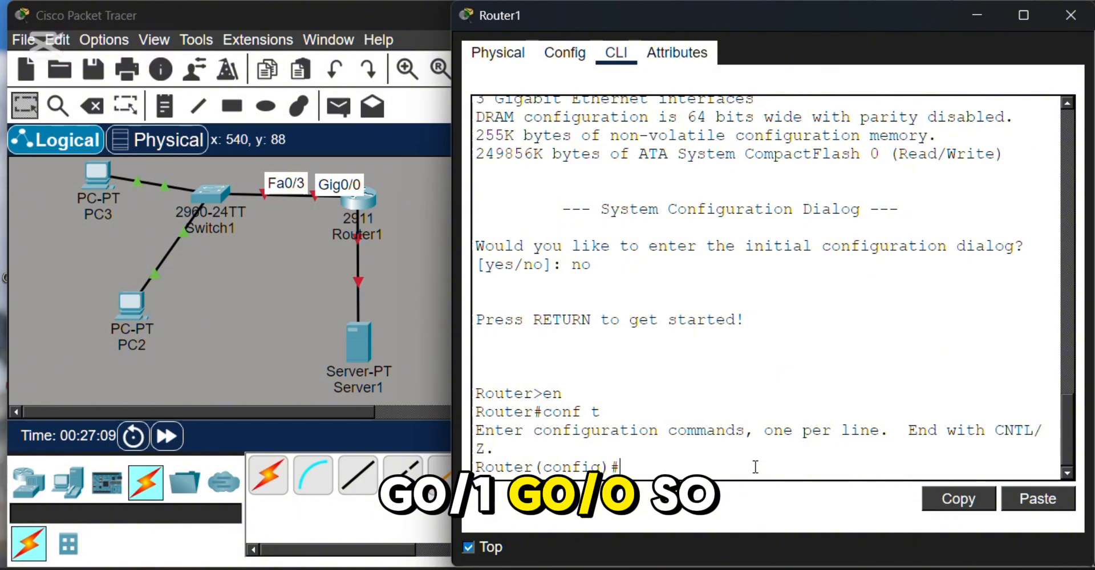
{"action": "type", "text": "i"}
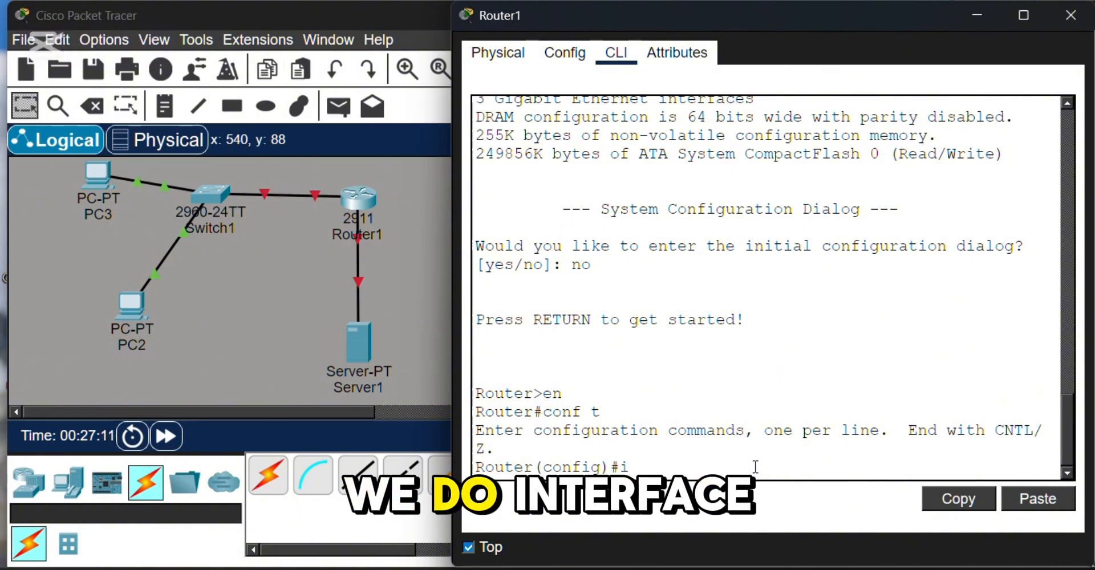
{"action": "type", "text": "nt"}
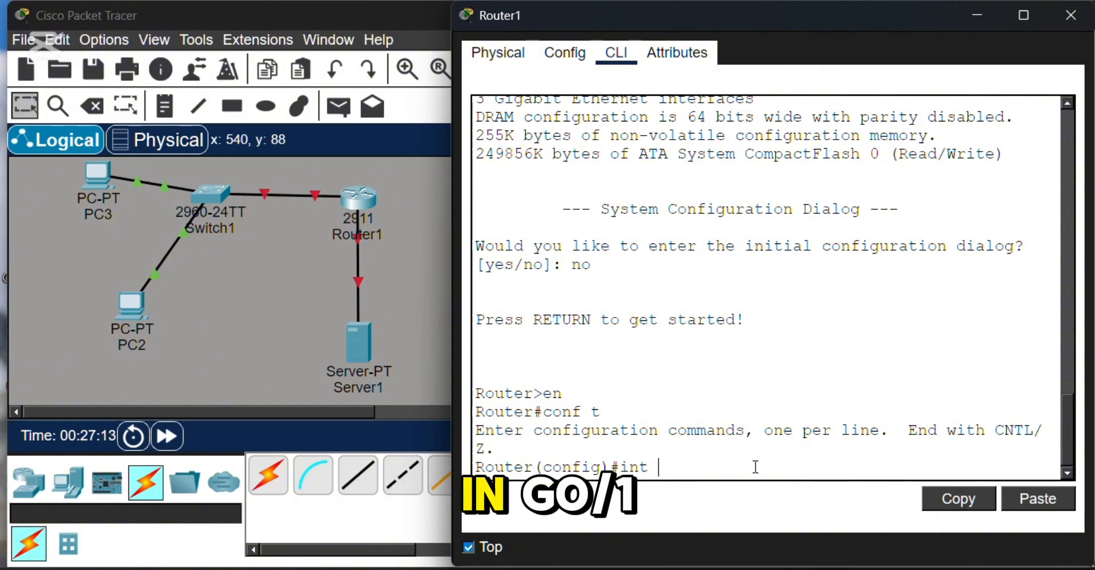
{"action": "type", "text": " g0"}
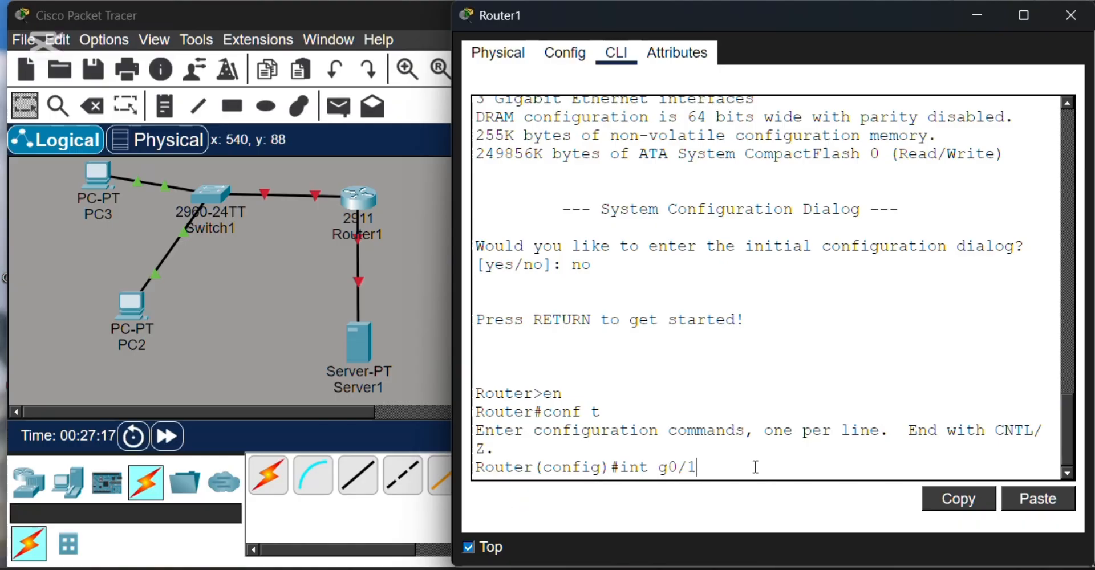
{"action": "type", "text": "/1"}
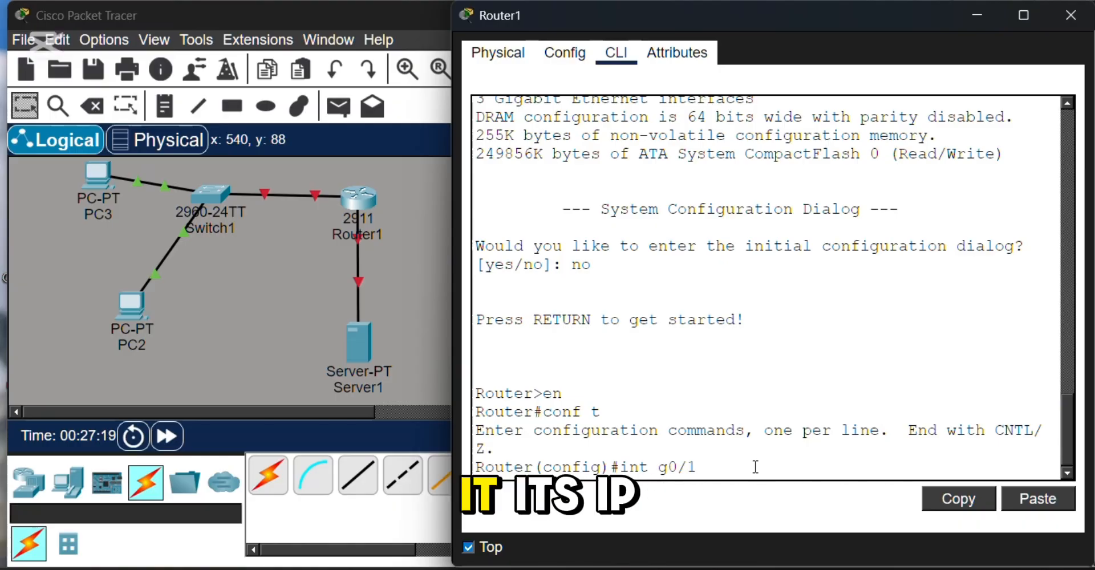
{"action": "key", "text": "Return"}
Begin the ip add command for Router1's g0/1 interface with the address 192.168.2.1.
{"action": "type", "text": "ip "}
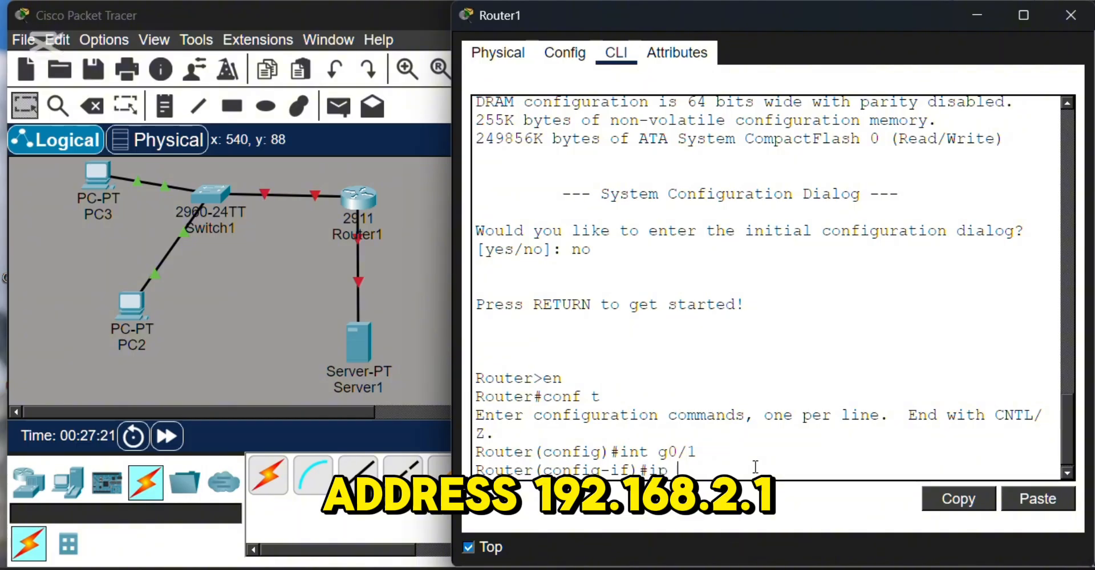
{"action": "type", "text": "add"}
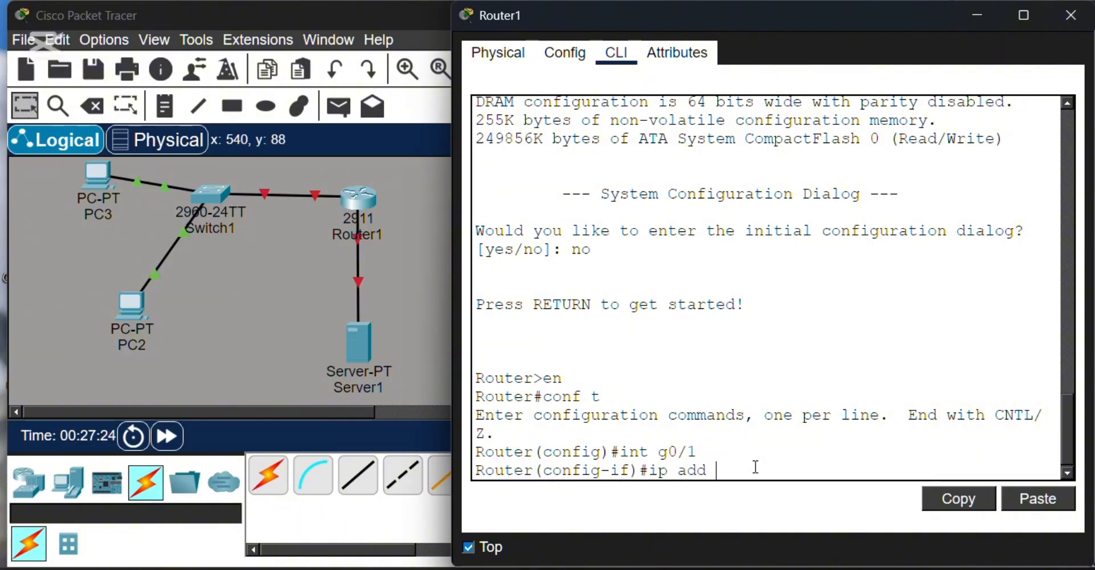
{"action": "type", "text": " 192.168.2."}
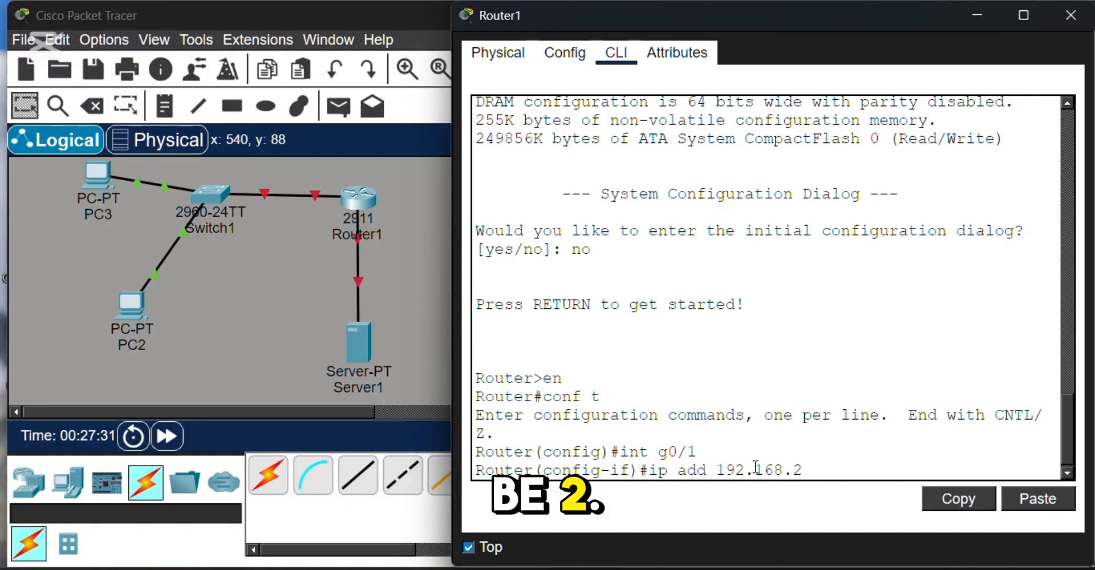
{"action": "type", "text": "1"}
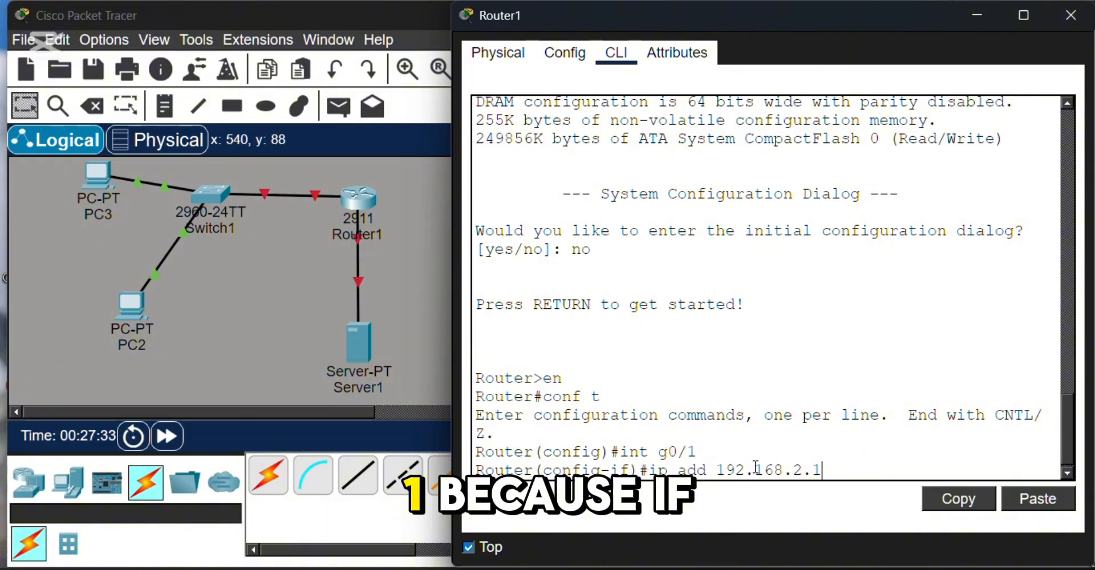
Check Server1's default gateway and its FastEthernet0 IPv4 address and subnet mask, and minimize its window.
{"action": "left_click", "coordinate": [364, 345]}
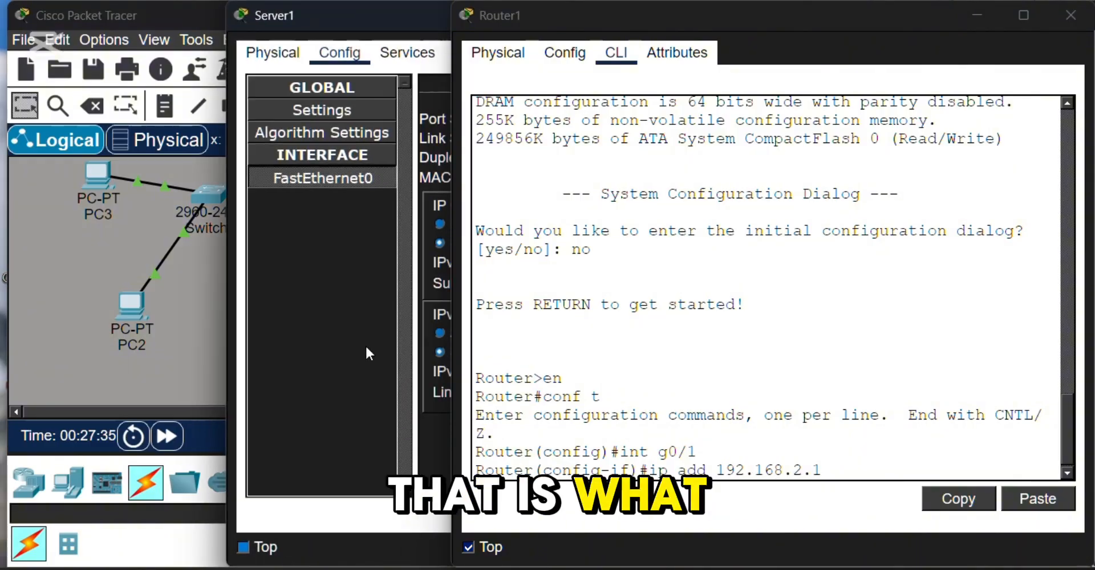
{"action": "left_click_drag", "start_coordinate": [353, 14], "coordinate": [129, 40]}
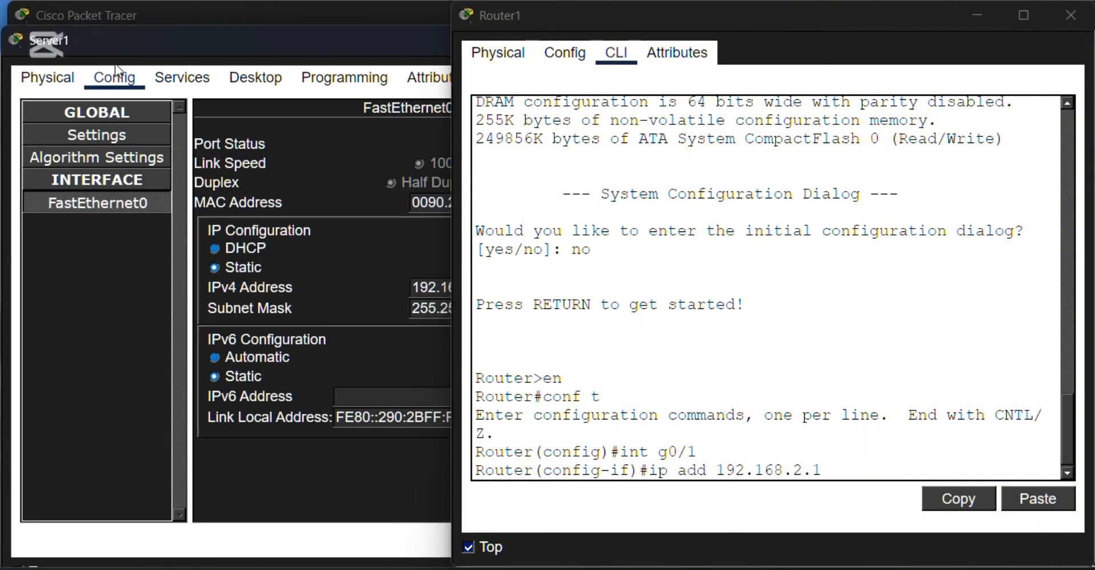
{"action": "left_click_drag", "start_coordinate": [335, 41], "coordinate": [209, 41]}
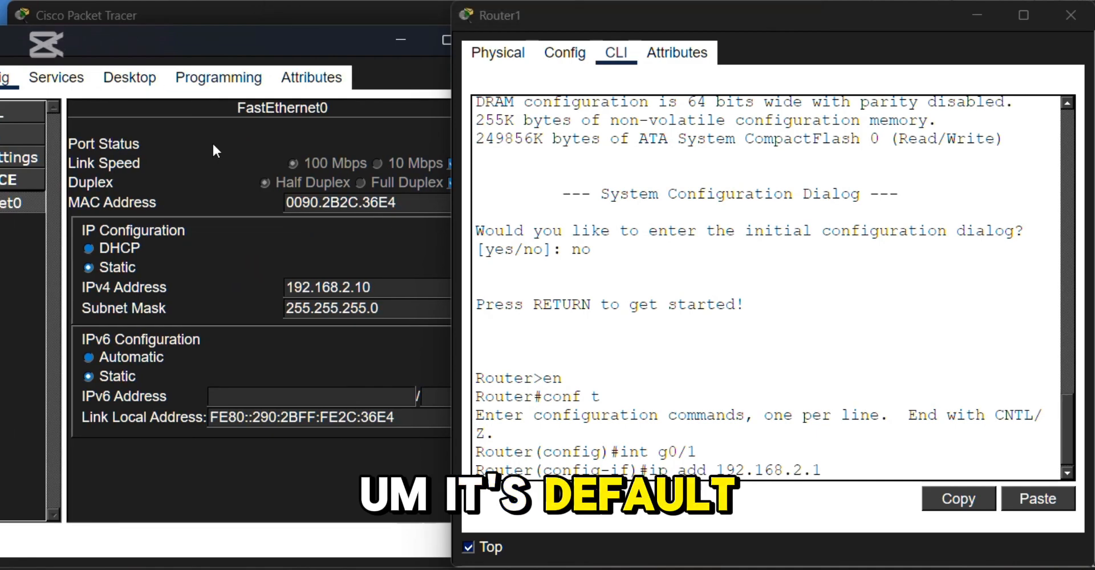
{"action": "left_click", "coordinate": [70, 83]}
{"action": "left_click_drag", "start_coordinate": [96, 38], "coordinate": [183, 57]}
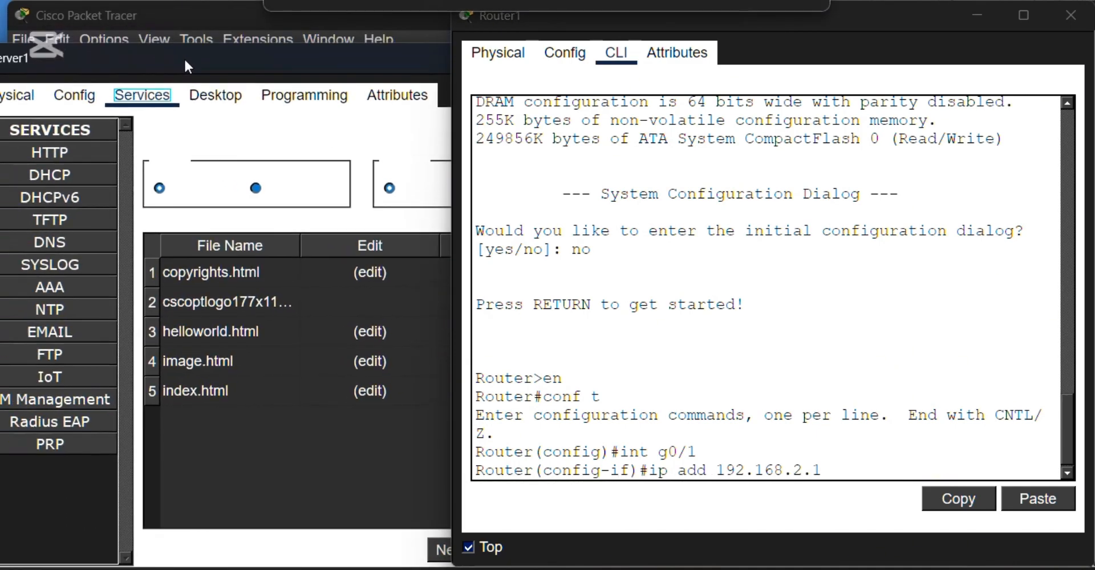
{"action": "left_click", "coordinate": [74, 95]}
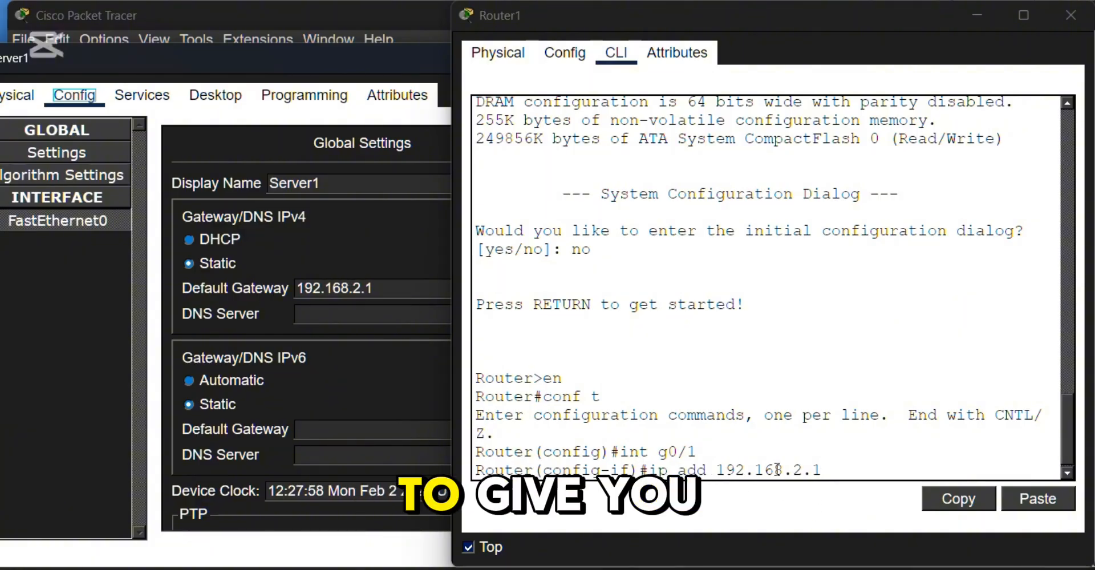
{"action": "left_click", "coordinate": [17, 95]}
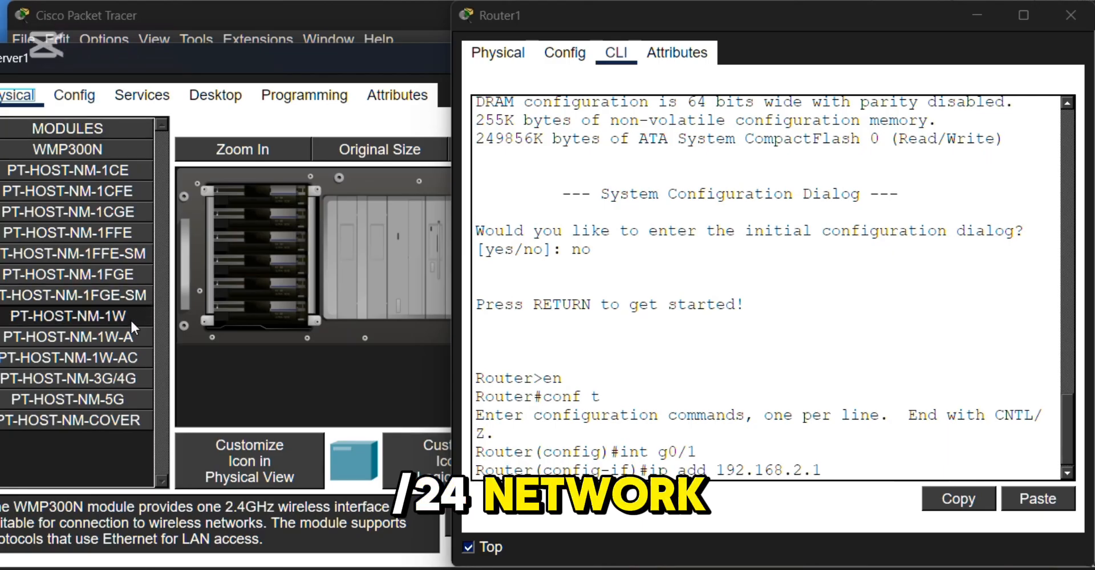
{"action": "left_click", "coordinate": [74, 97]}
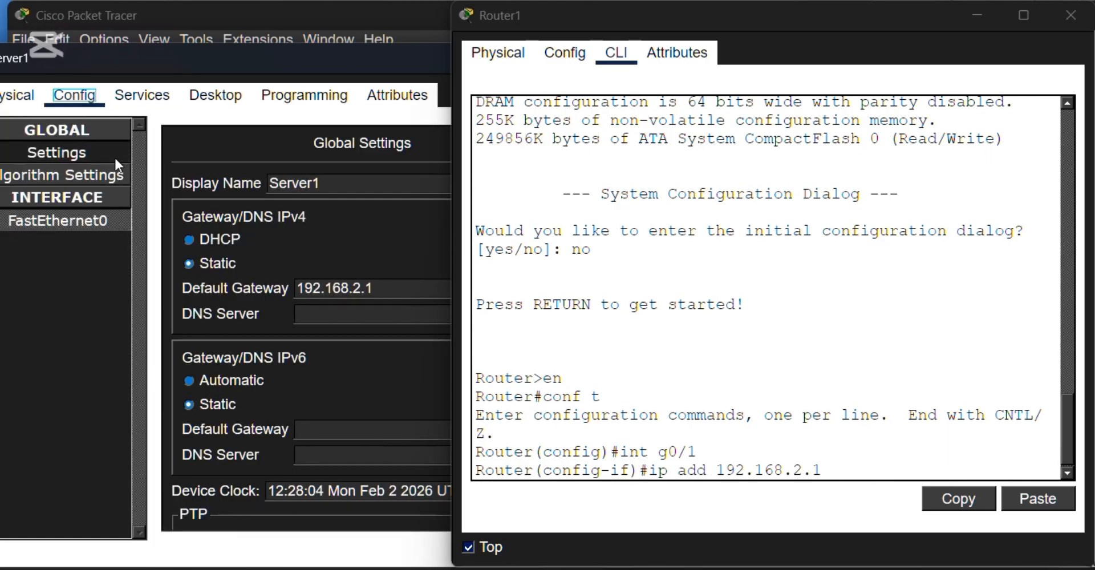
{"action": "left_click", "coordinate": [109, 223]}
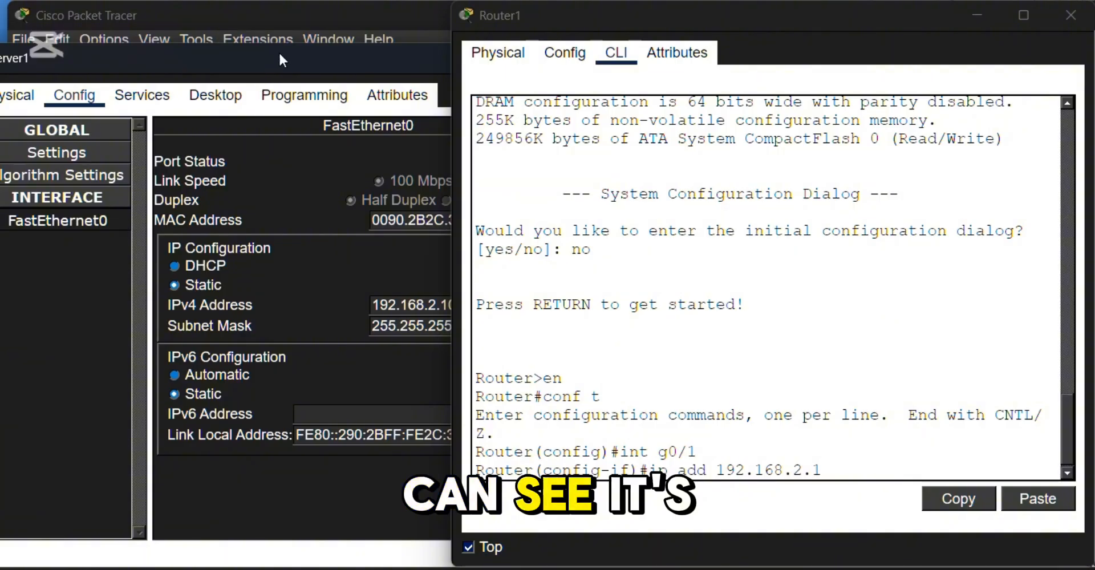
{"action": "left_click_drag", "start_coordinate": [279, 53], "coordinate": [210, 1]}
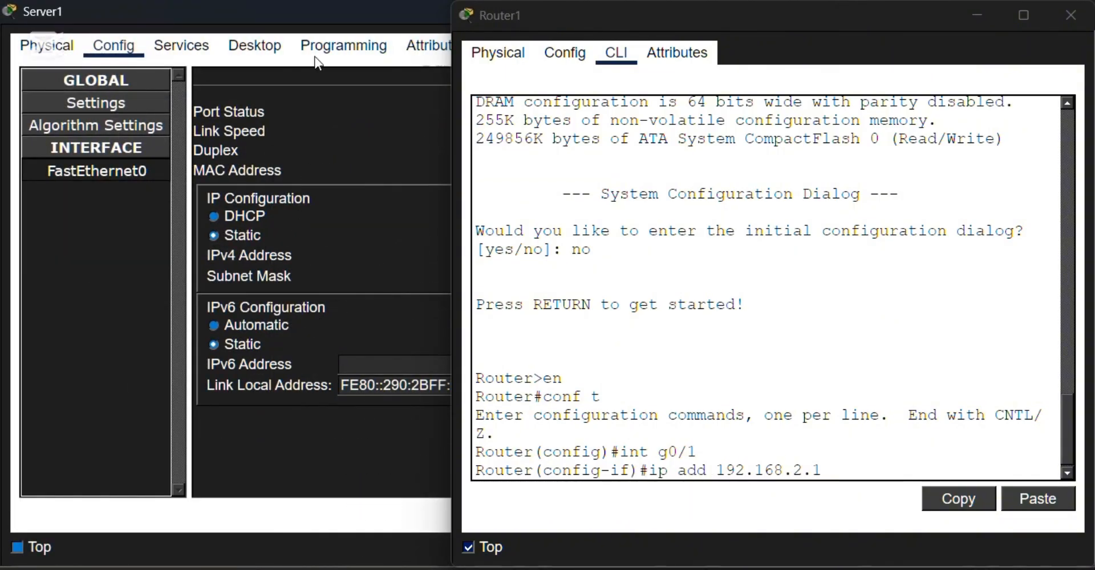
{"action": "left_click_drag", "start_coordinate": [321, 11], "coordinate": [156, 34]}
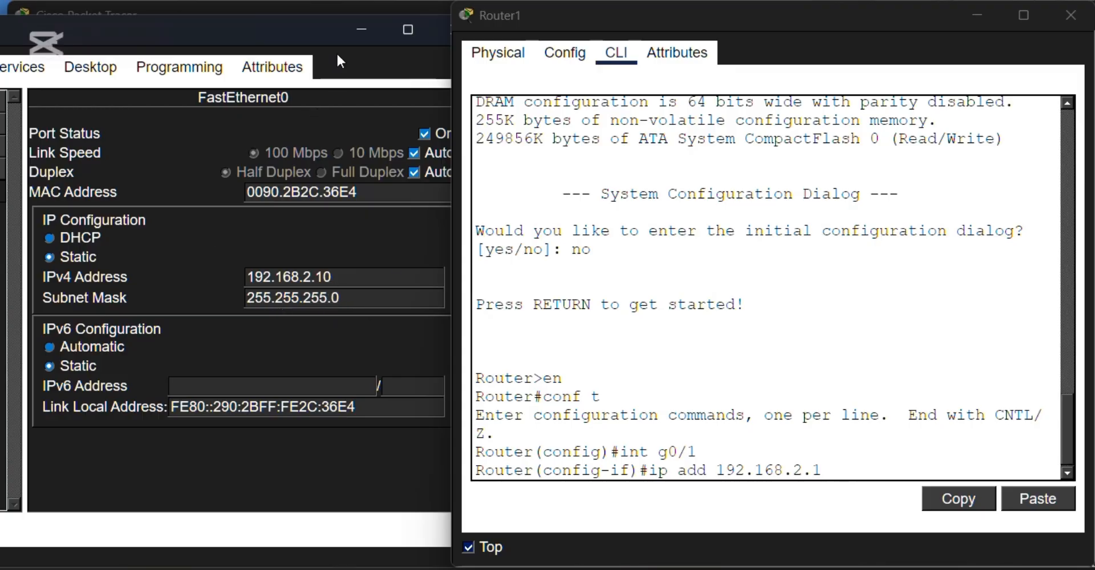
{"action": "left_click", "coordinate": [371, 32]}
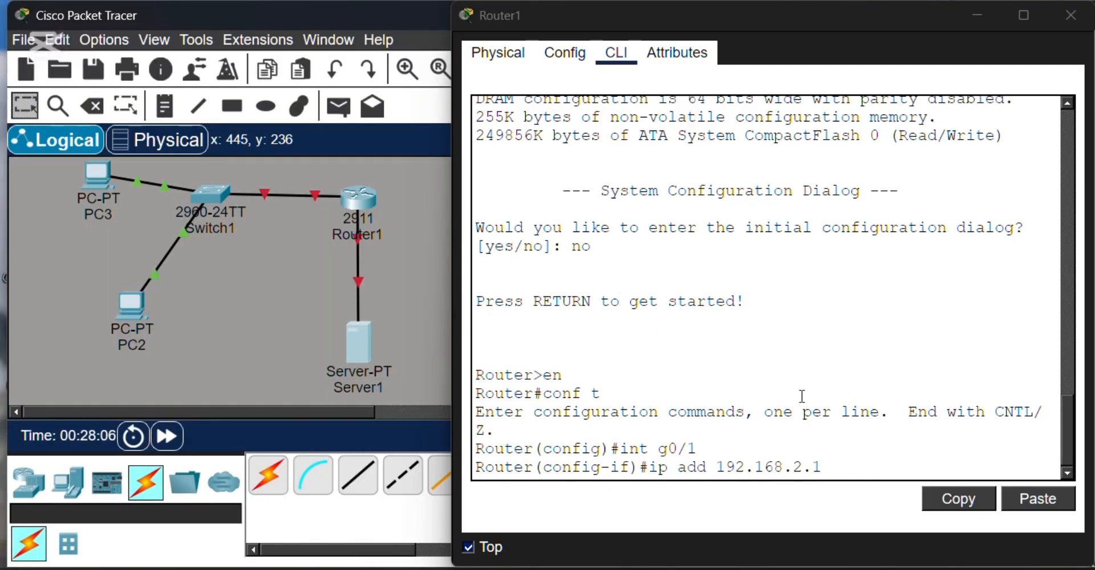
Complete the g0/1 address command with the mask 255.255.255.0 and enable the interface with no shut.
{"action": "left_click", "coordinate": [834, 467]}
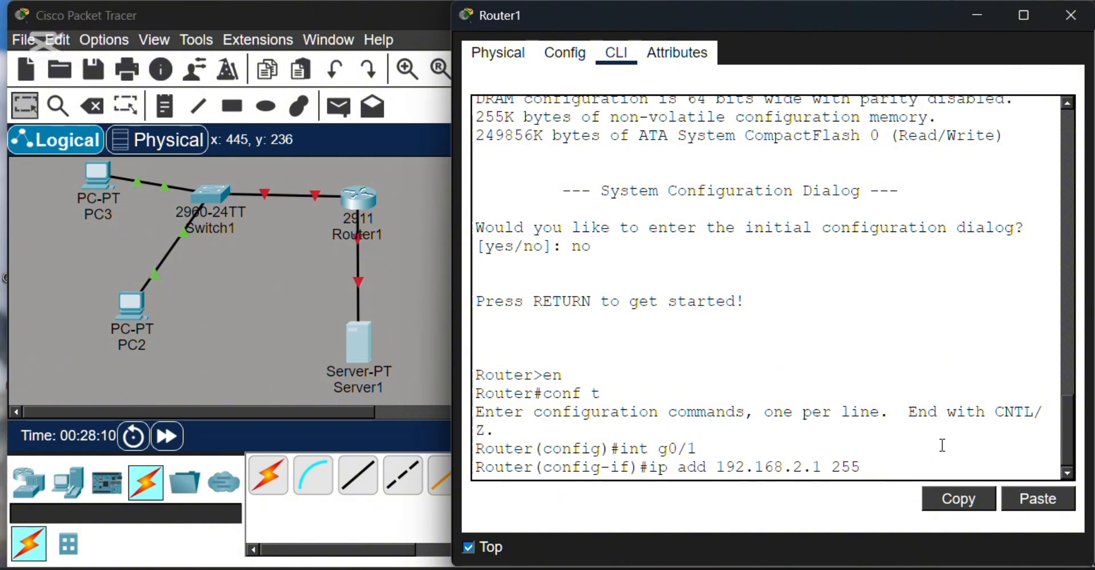
{"action": "type", "text": "255.2"}
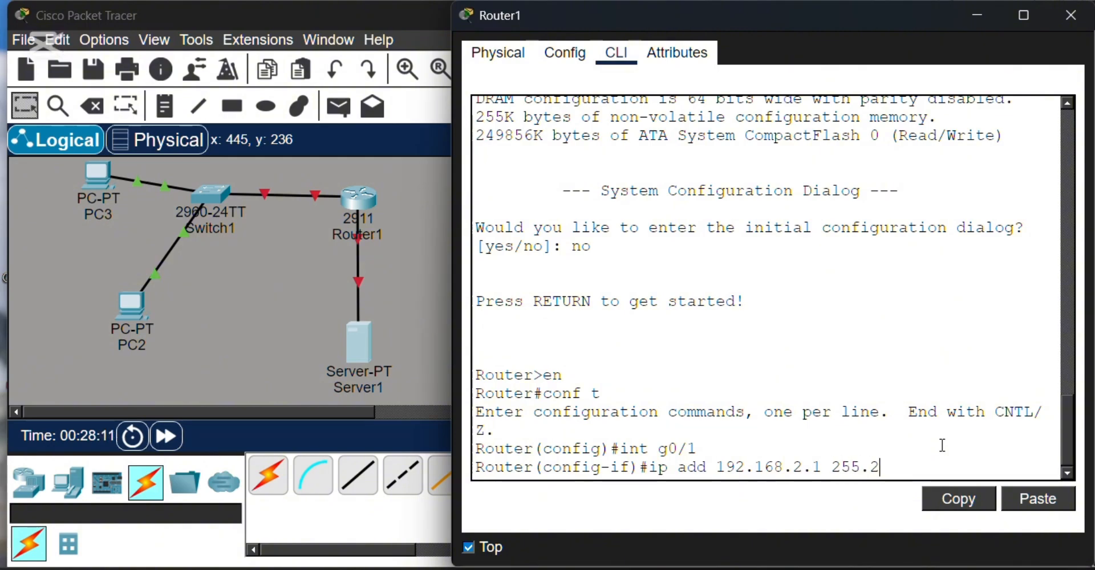
{"action": "type", "text": "55.255"}
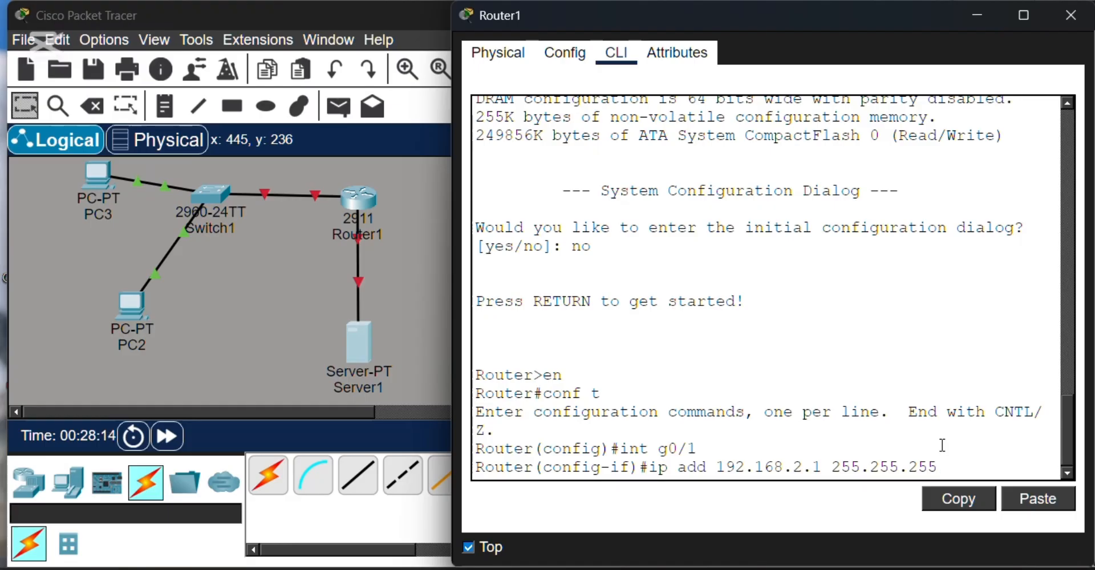
{"action": "type", "text": ".0"}
{"action": "key", "text": "Return"}
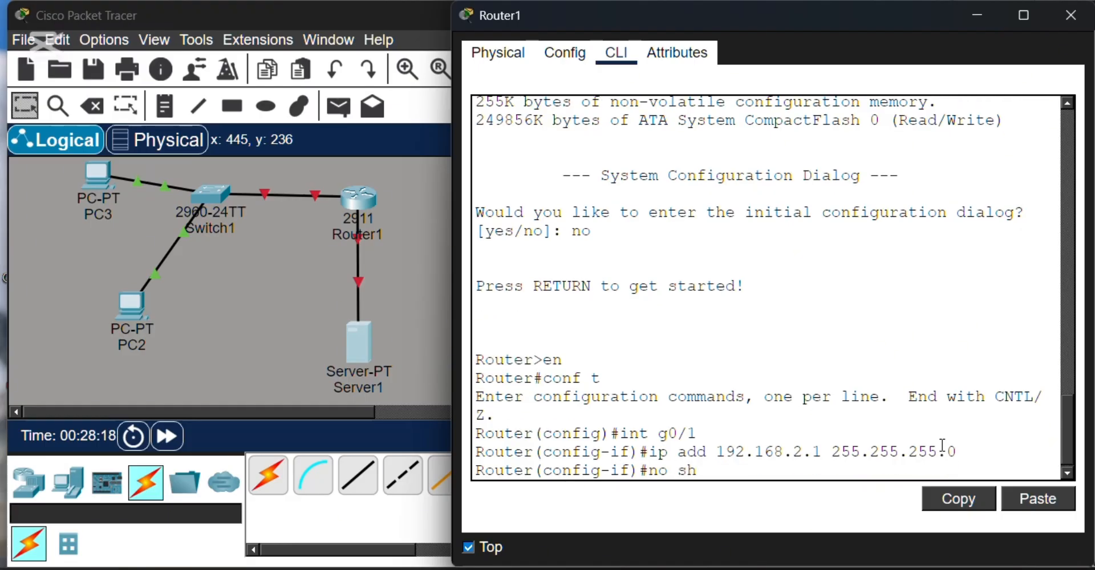
{"action": "key", "text": "Return"}
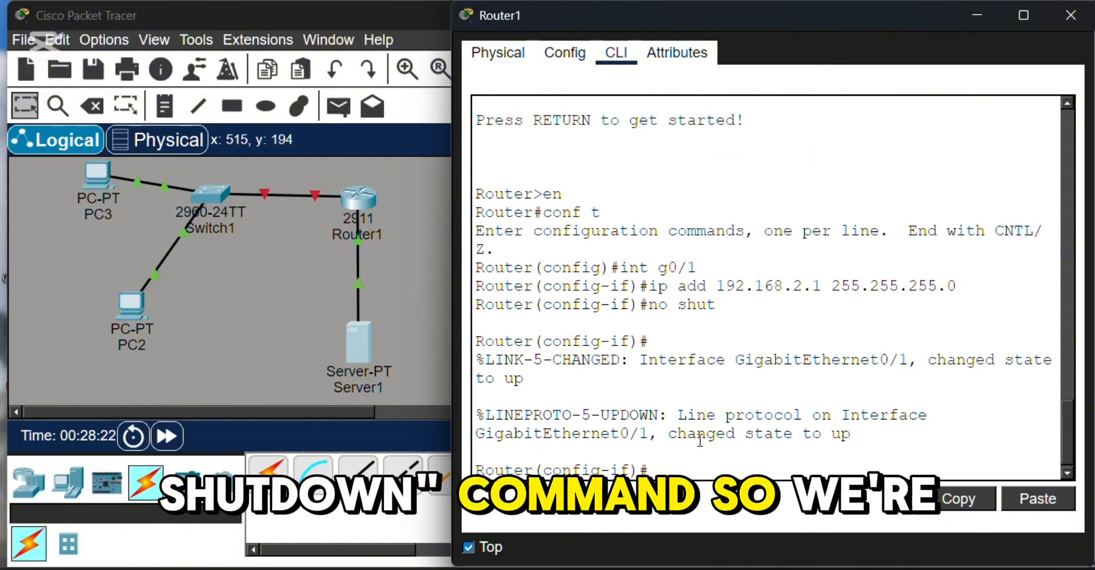
Switch to the switch-facing interface with int g0/0 and begin its ip add command with the address 192.168.1.1.
{"action": "type", "text": "int g"}
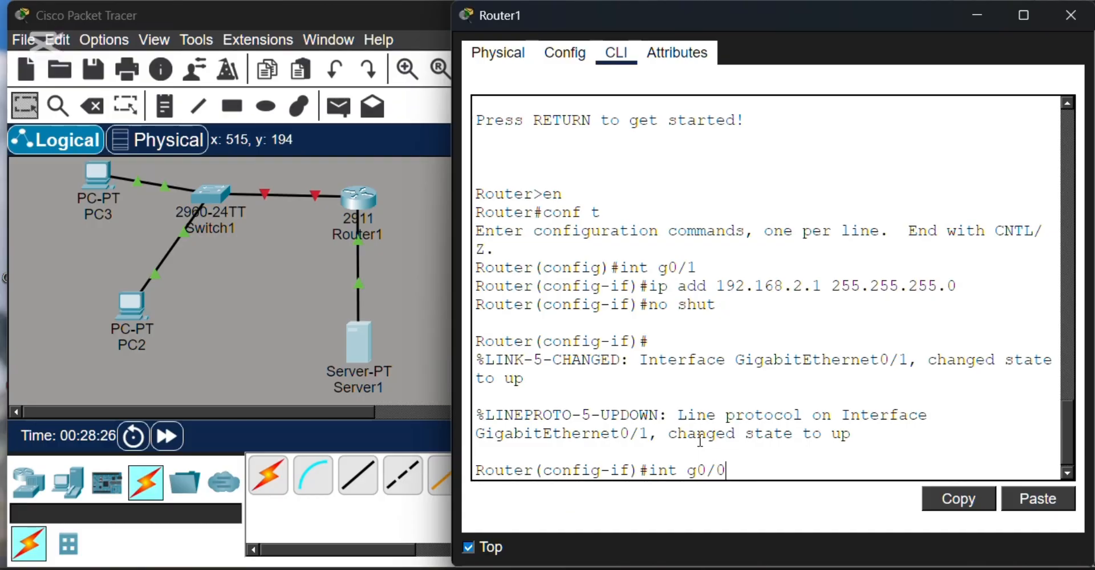
{"action": "type", "text": "0/0"}
{"action": "key", "text": "Return"}
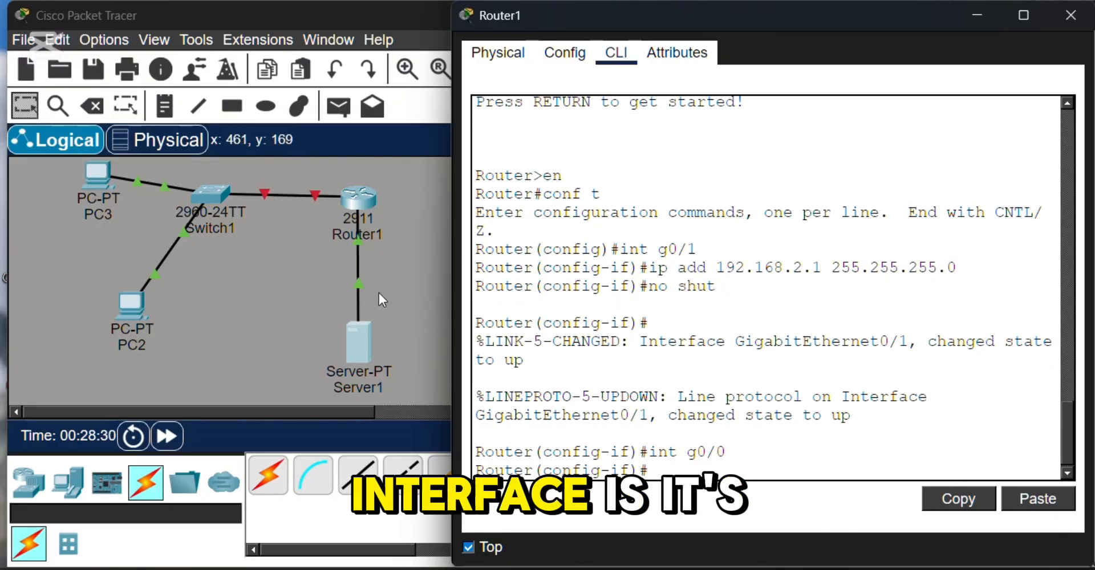
{"action": "left_click_drag", "start_coordinate": [354, 340], "coordinate": [350, 340]}
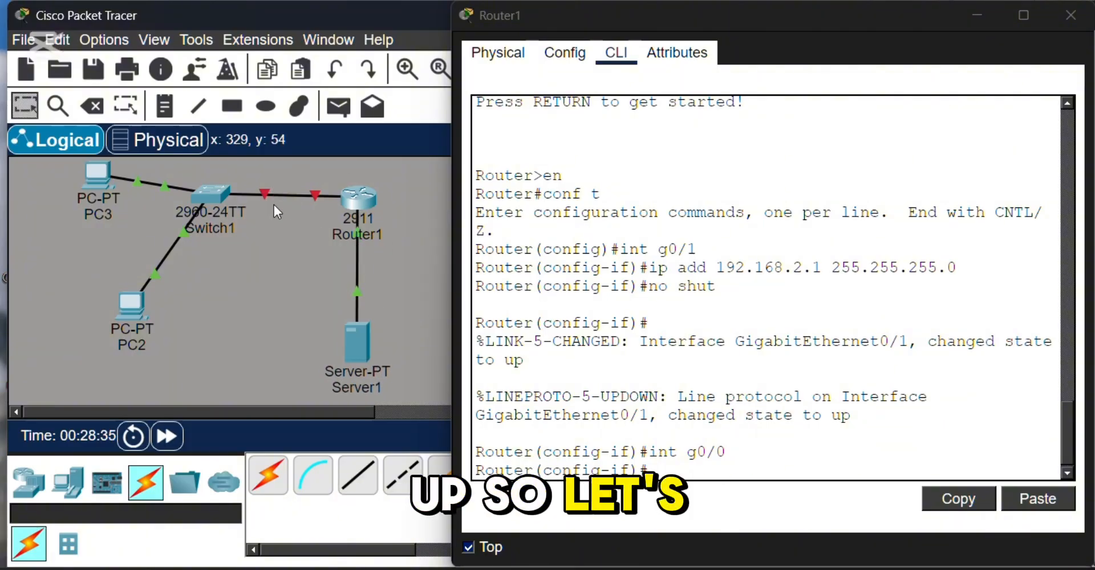
{"action": "left_click", "coordinate": [824, 439]}
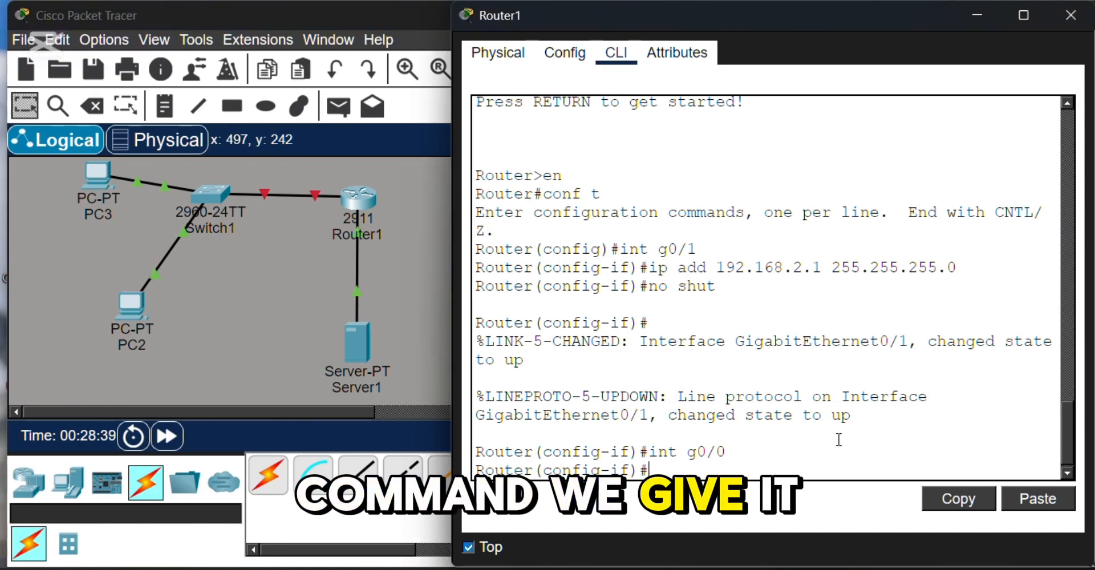
{"action": "type", "text": "ip add "}
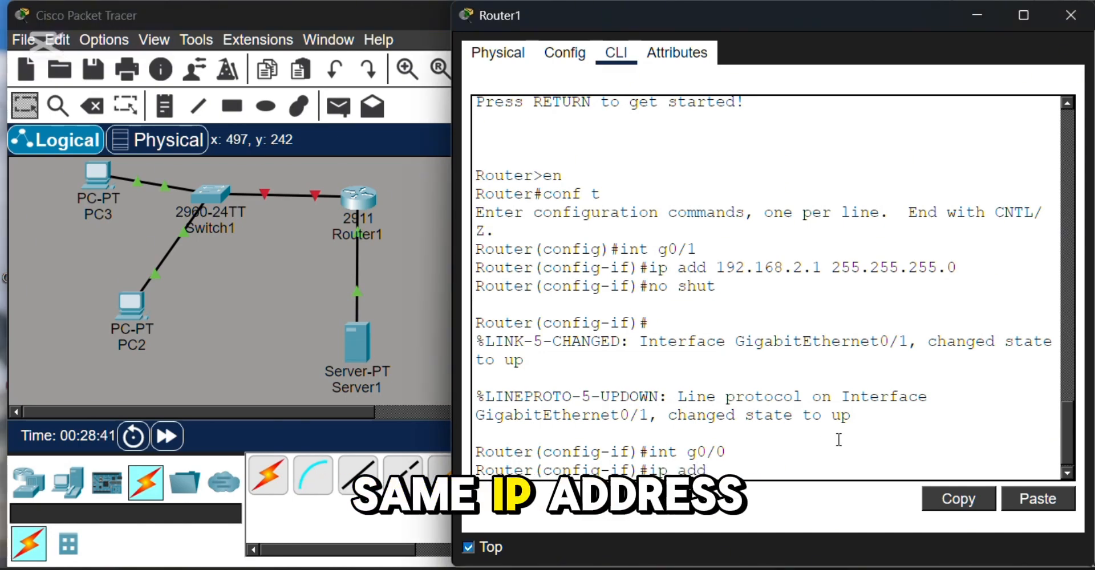
{"action": "type", "text": "192"}
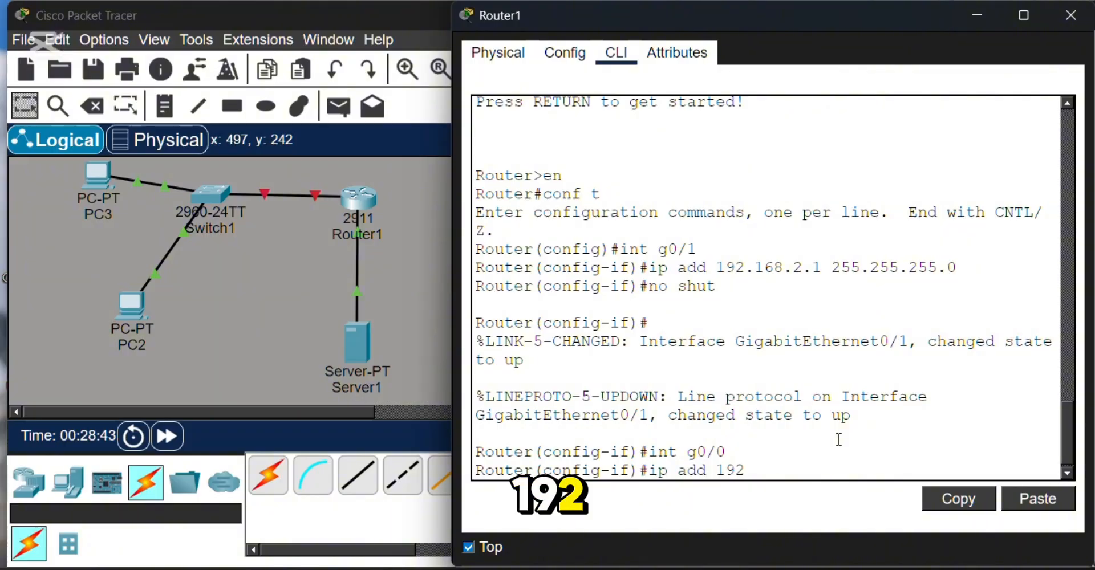
{"action": "type", "text": ".168.1.1"}
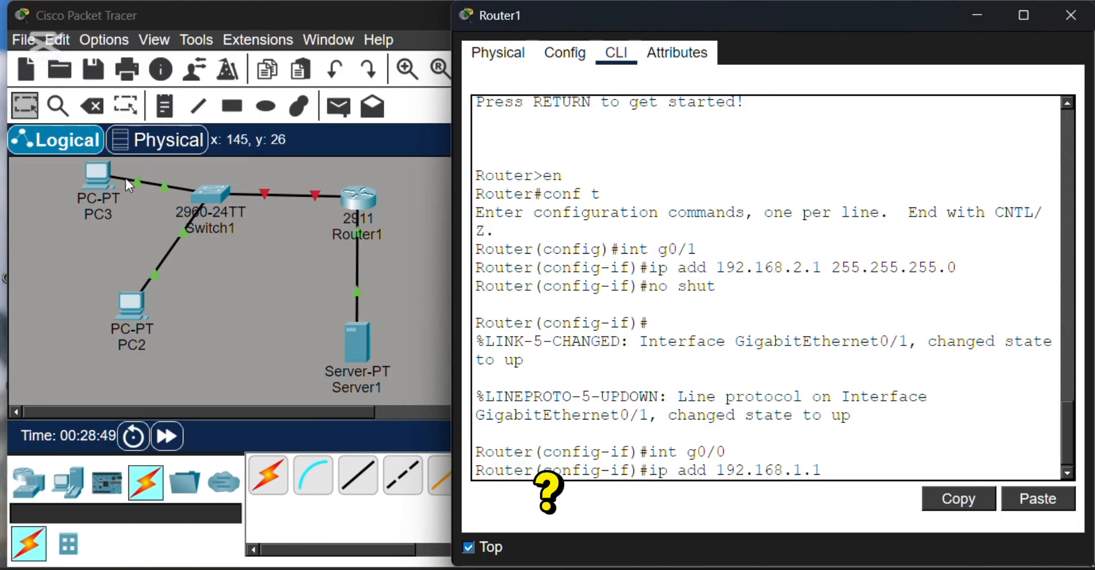
Check PC3's default gateway in its IP Configuration and return to Router1's command line.
{"action": "left_click", "coordinate": [91, 181]}
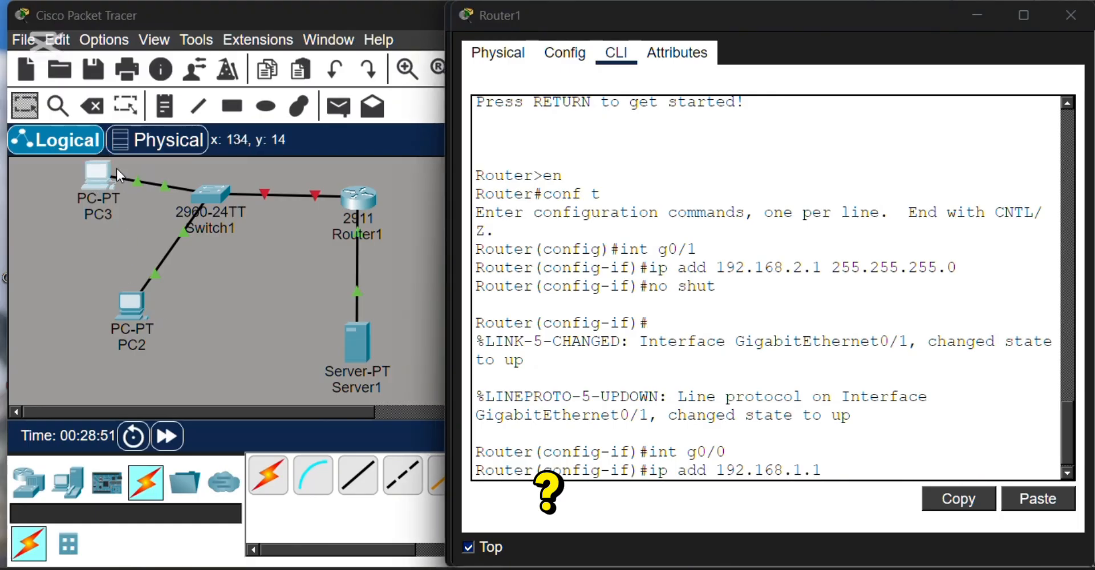
{"action": "left_click_drag", "start_coordinate": [573, 9], "coordinate": [690, 343]}
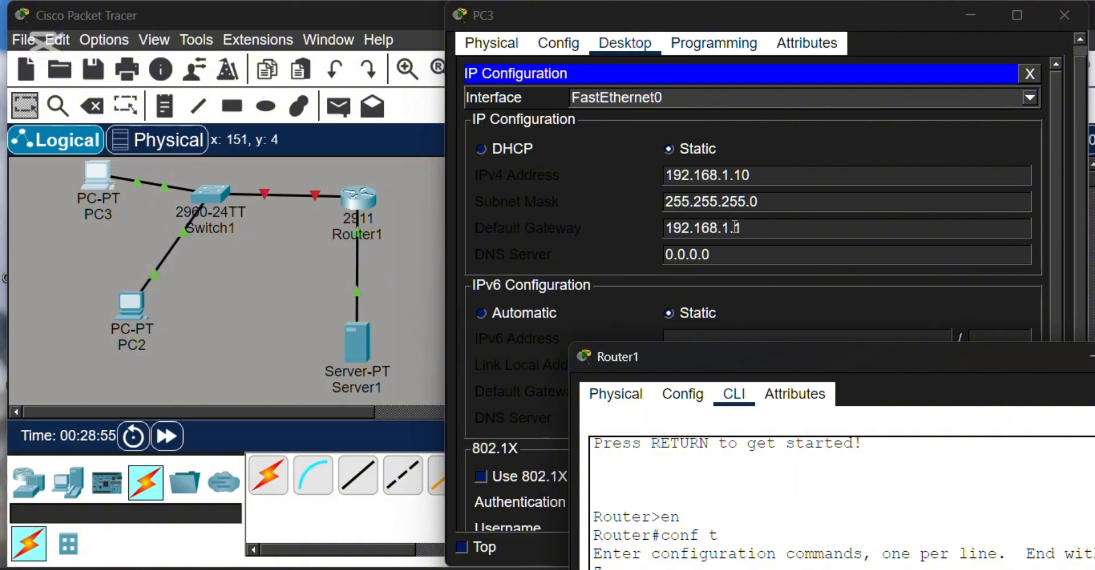
{"action": "left_click_drag", "start_coordinate": [779, 359], "coordinate": [613, 37]}
{"action": "scroll", "coordinate": [705, 453], "scroll_direction": "down", "scroll_amount": 2}
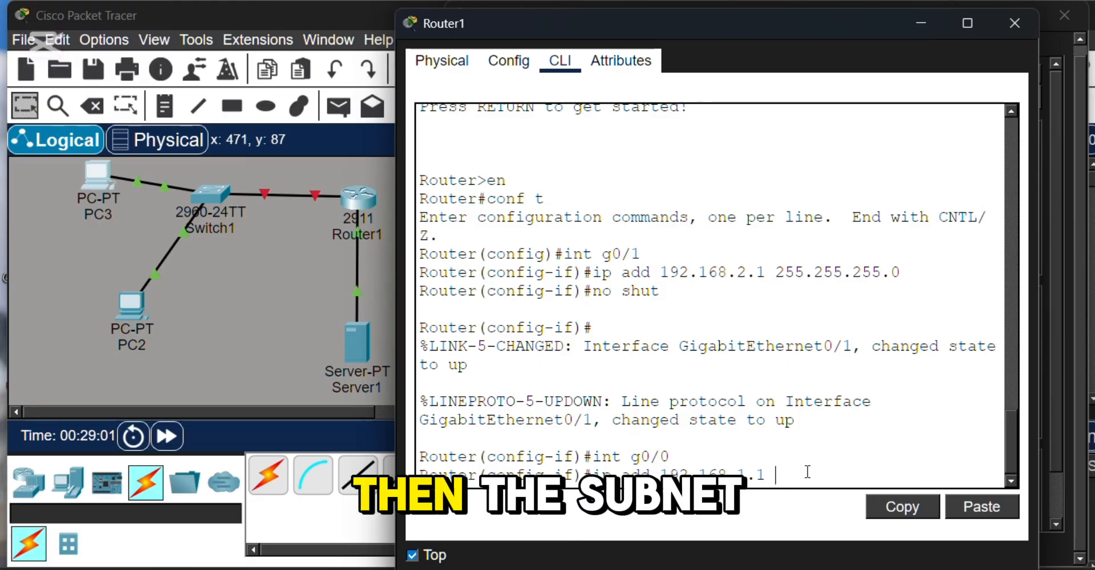
Complete the g0/0 address command with the mask 255.255.255.0 and enable the interface with no shut.
{"action": "type", "text": "255"}
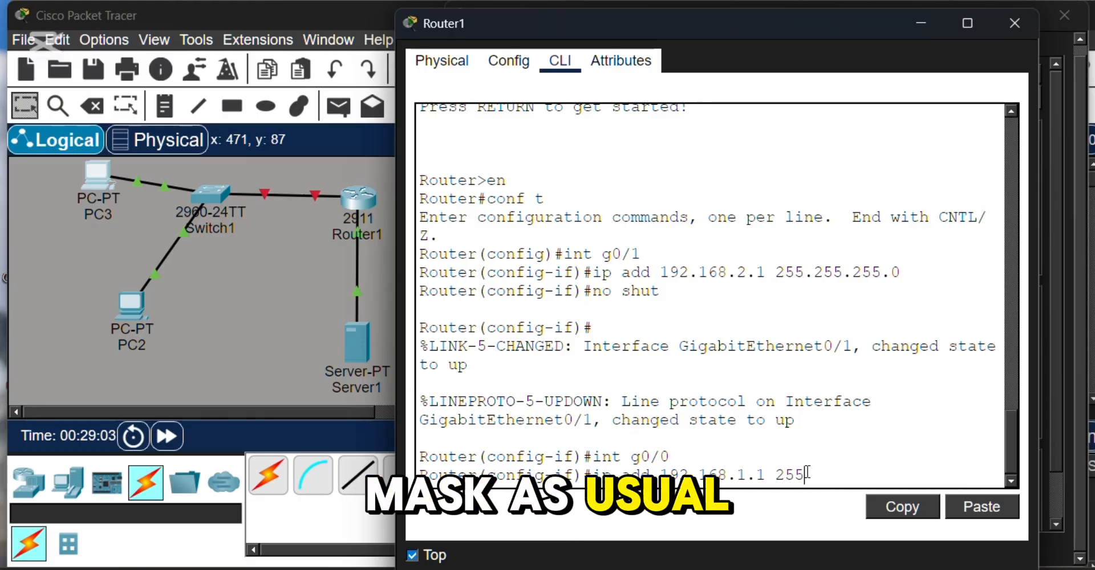
{"action": "type", "text": ".255"}
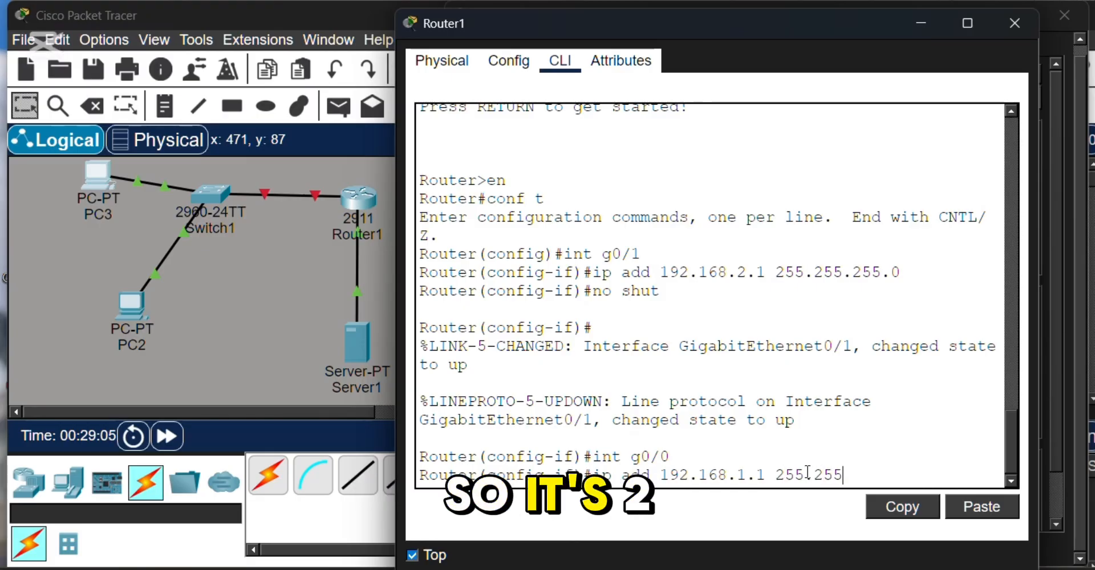
{"action": "type", "text": ".255"}
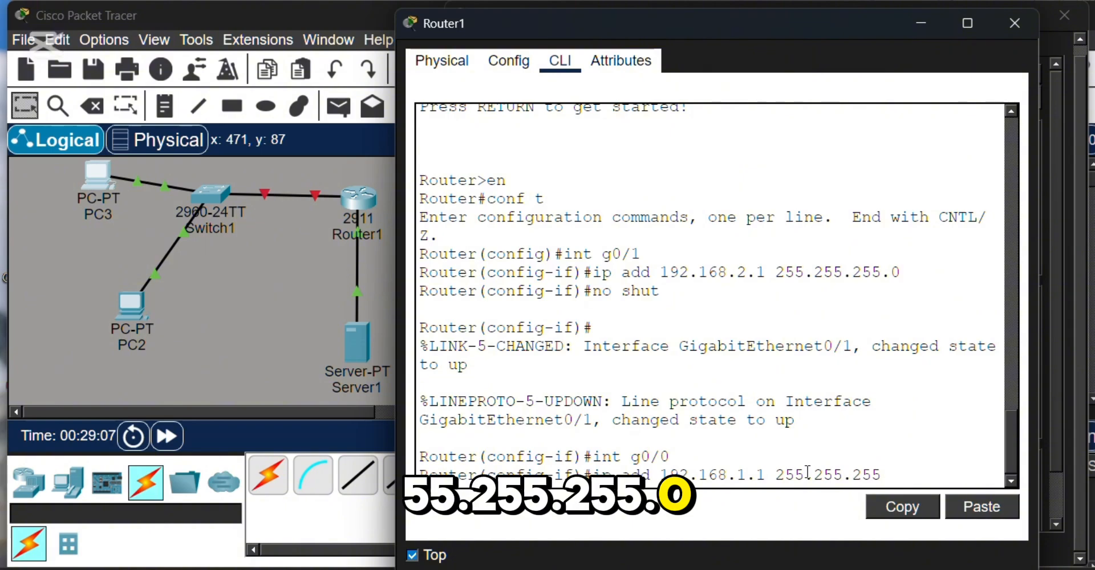
{"action": "type", "text": ".0"}
{"action": "key", "text": "Return"}
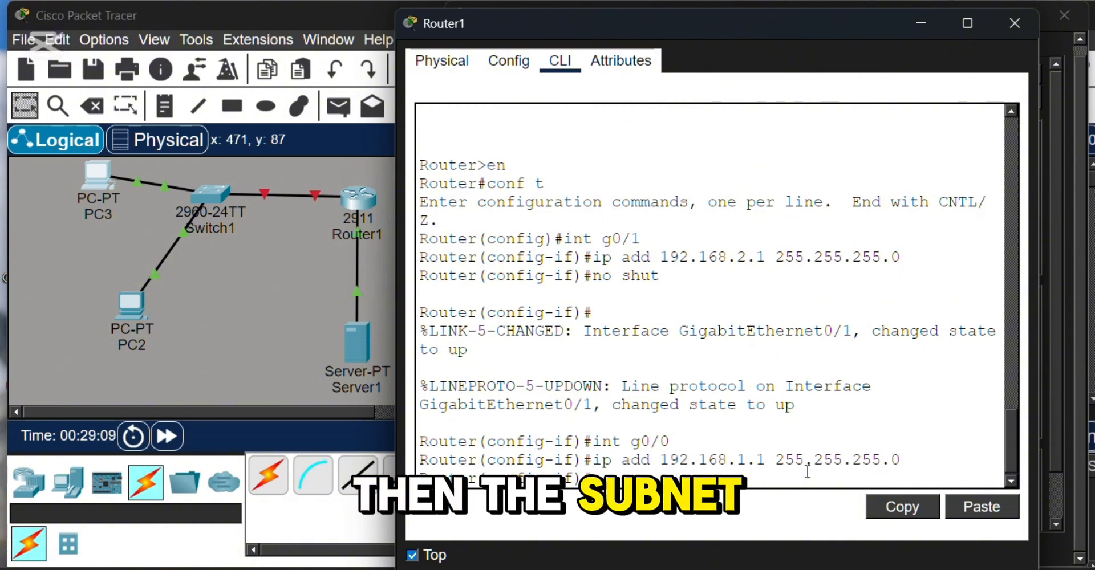
{"action": "type", "text": "no shu"}
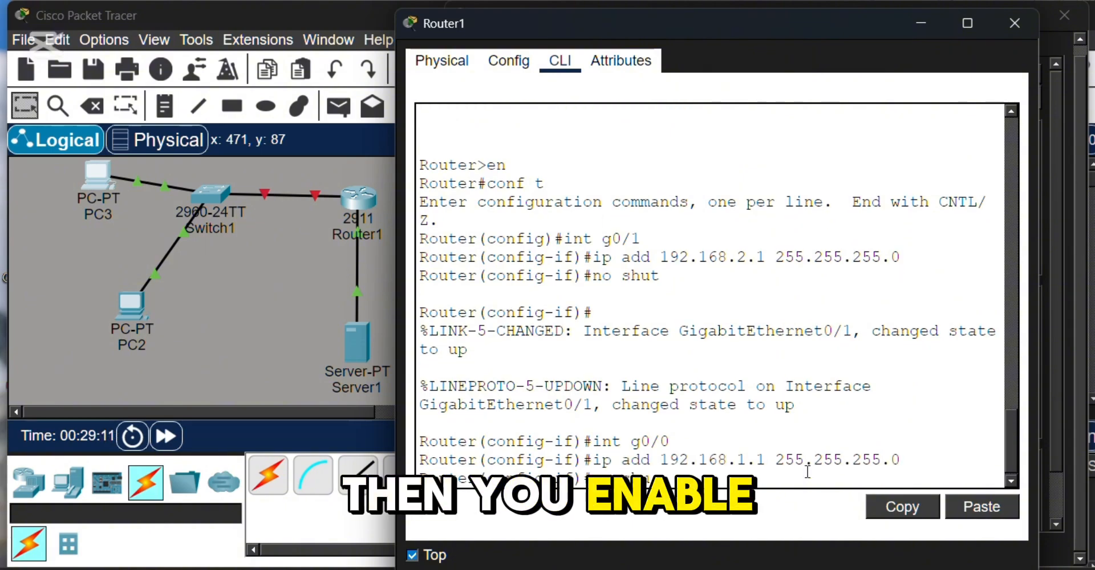
{"action": "type", "text": "t"}
{"action": "key", "text": "Return"}
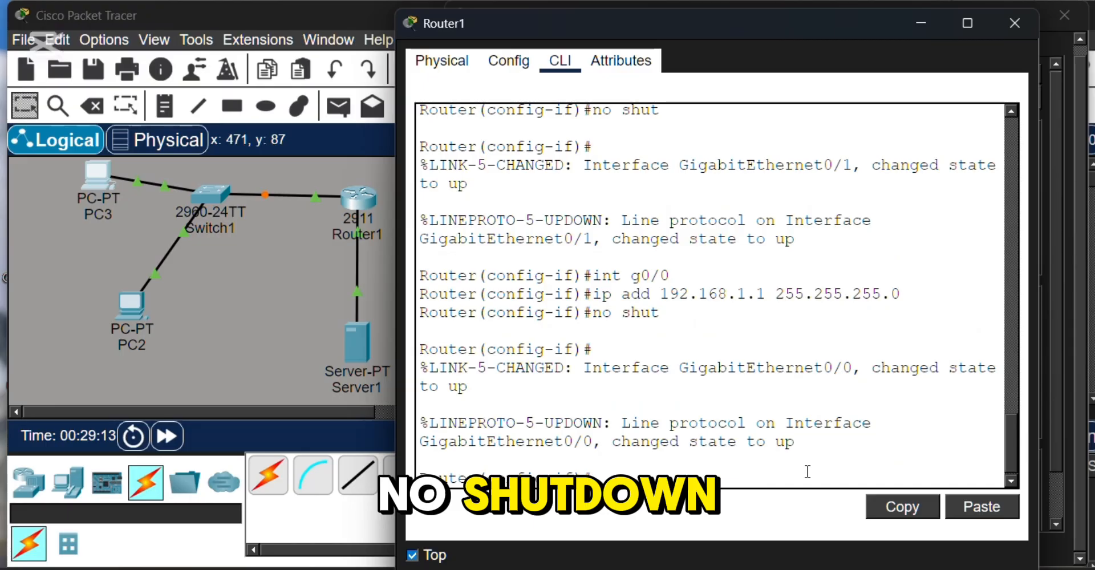
Leave Router1's configuration mode with end and minimize the Router1 and PC3 windows to view the topology's links.
{"action": "type", "text": "s"}
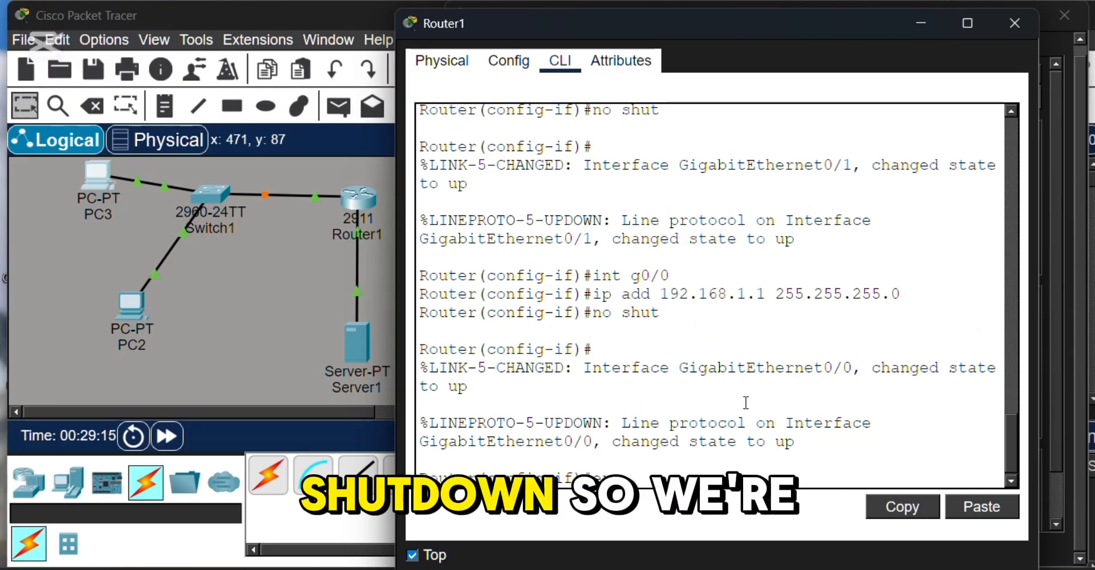
{"action": "type", "text": "nd"}
{"action": "key", "text": "Return"}
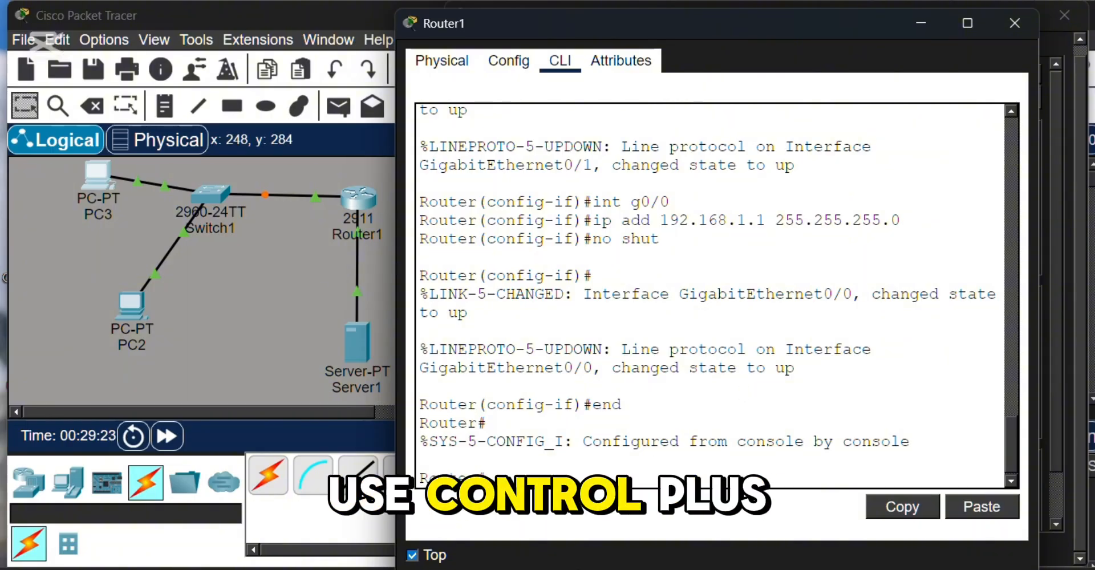
{"action": "left_click", "coordinate": [919, 22]}
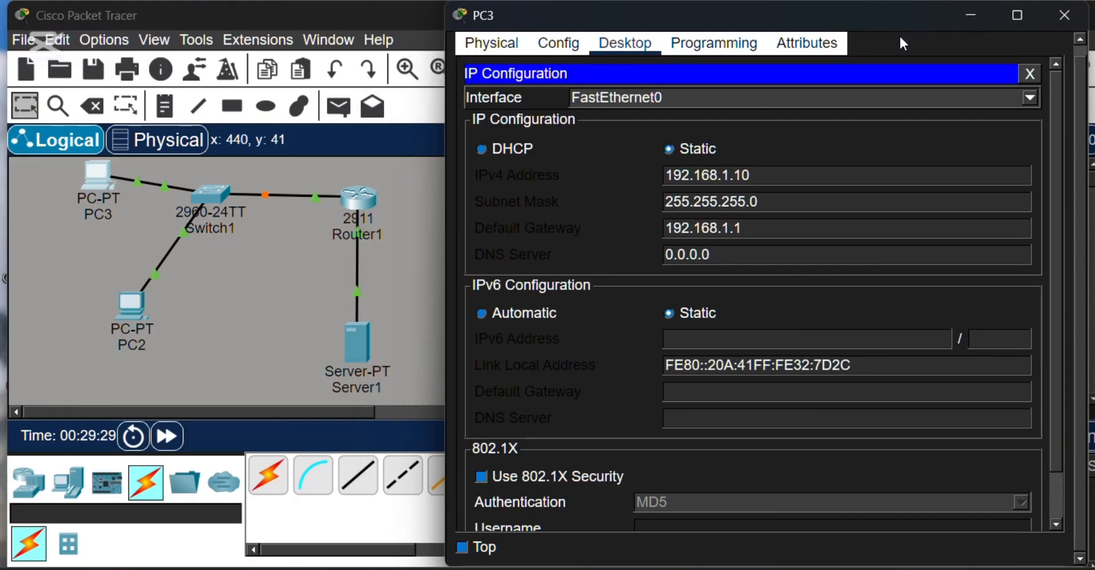
{"action": "left_click", "coordinate": [967, 18]}
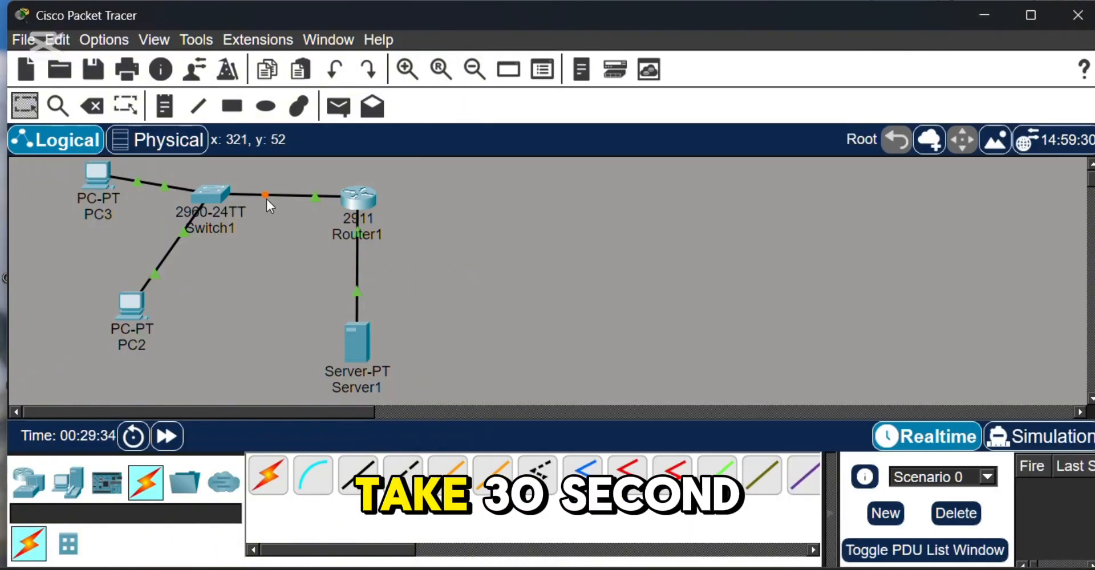
{"action": "mouse_move", "coordinate": [259, 195]}
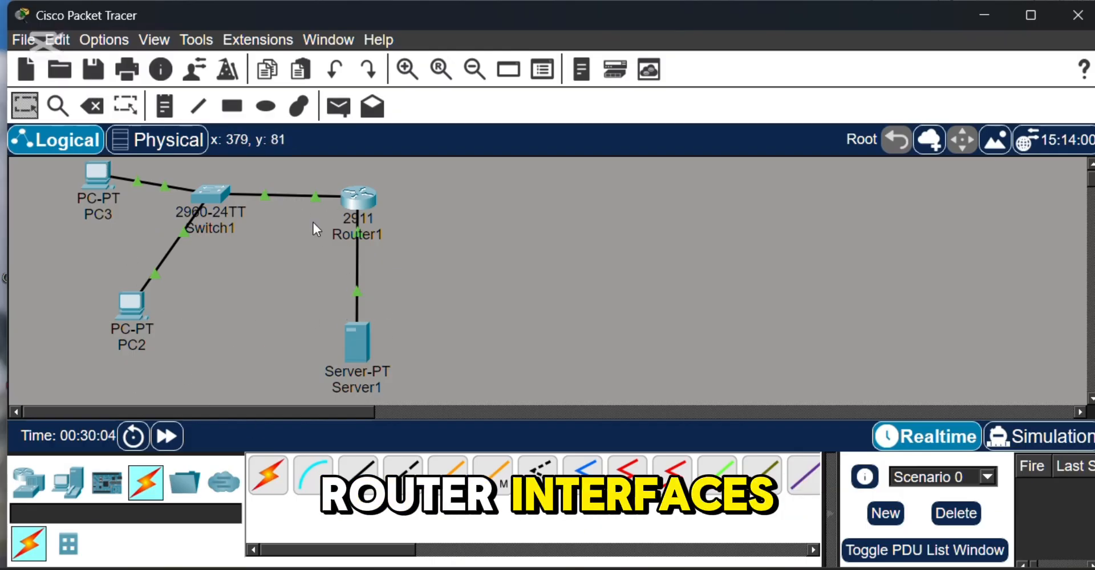
{"action": "mouse_move", "coordinate": [353, 244]}
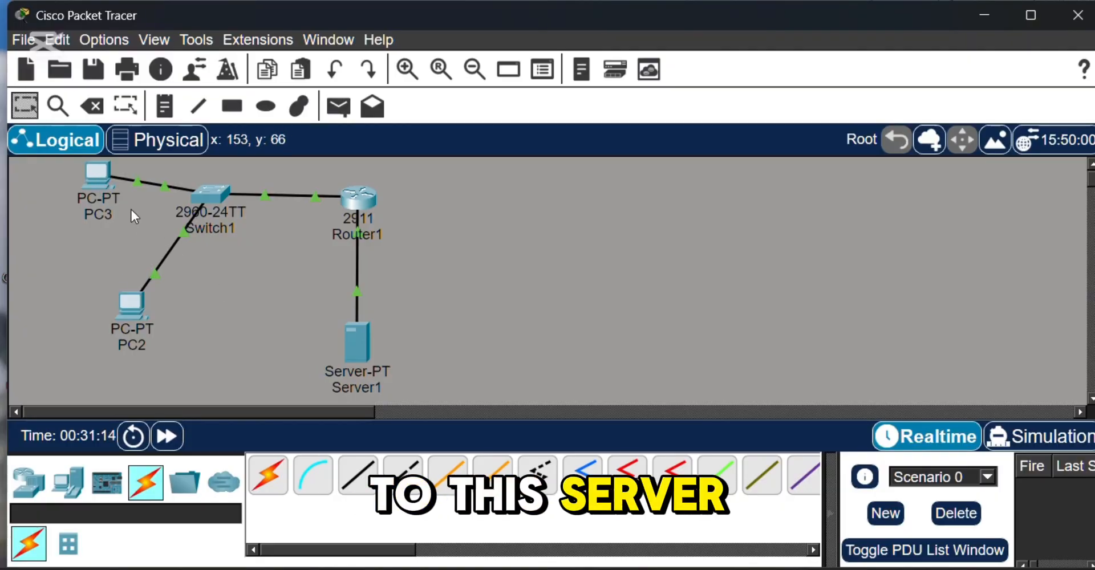
Close PC3's IP Configuration and open its Command Prompt.
{"action": "left_click", "coordinate": [100, 173]}
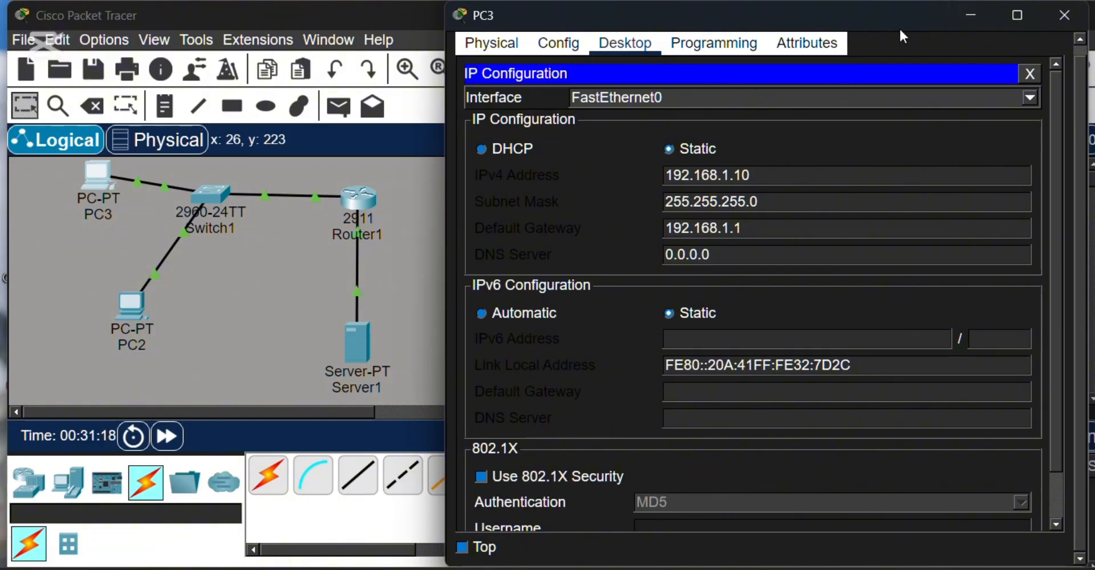
{"action": "left_click_drag", "start_coordinate": [899, 23], "coordinate": [872, 108]}
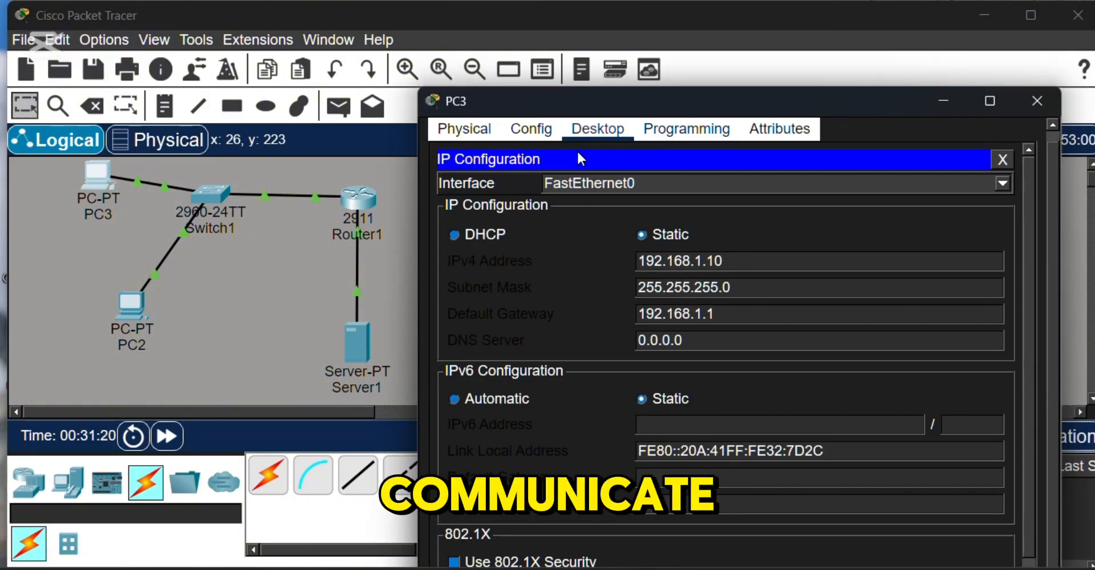
{"action": "left_click", "coordinate": [1004, 159]}
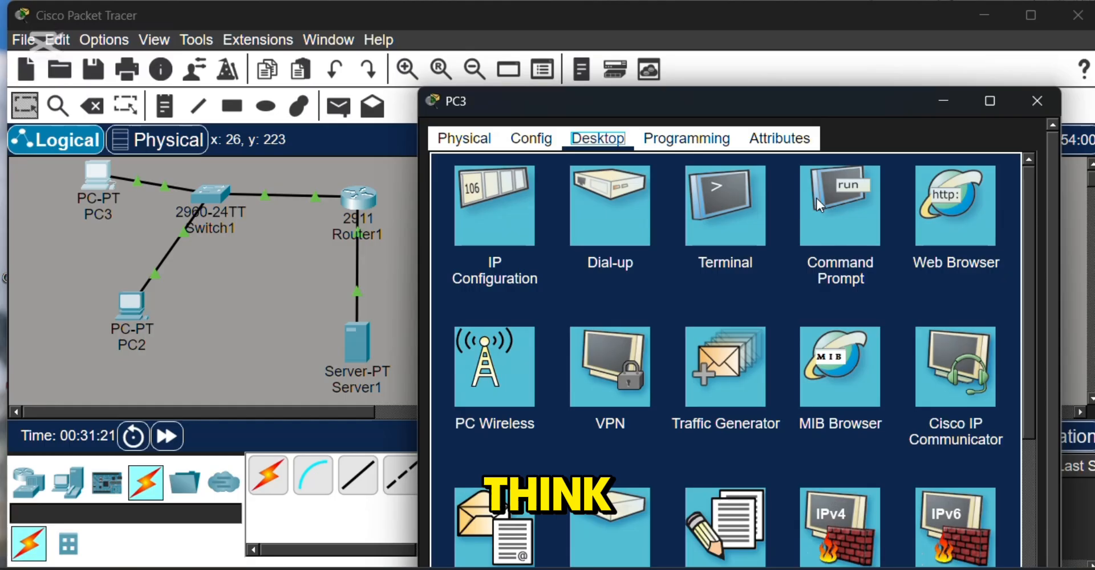
{"action": "left_click", "coordinate": [833, 229]}
{"action": "left_click_drag", "start_coordinate": [832, 98], "coordinate": [849, 15]}
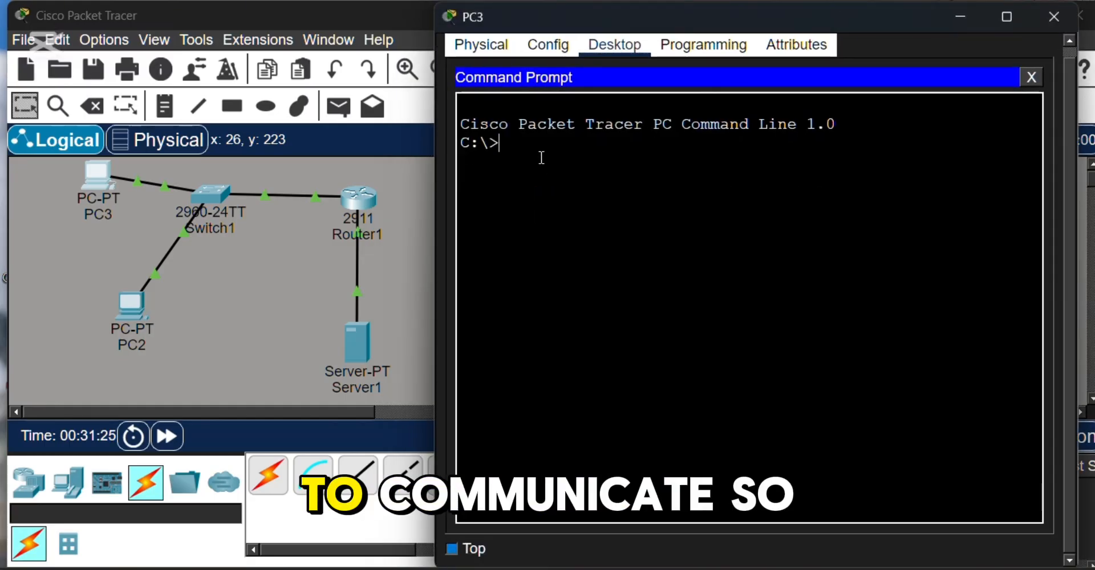
Begin a ping command on PC3 with the server's network portion, 192.168.2.
{"action": "type", "text": "pin"}
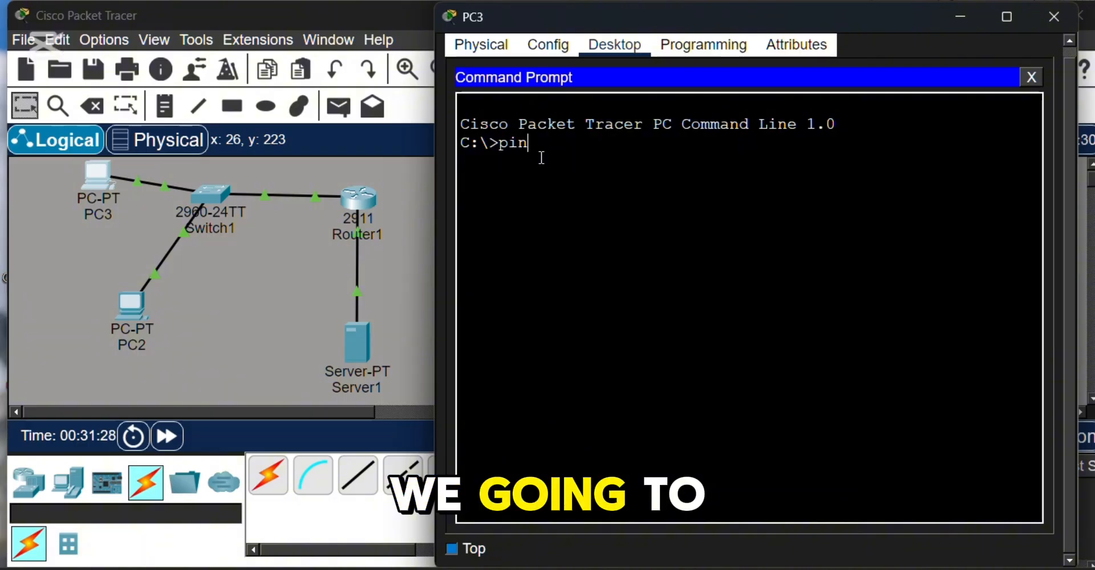
{"action": "type", "text": "g 19"}
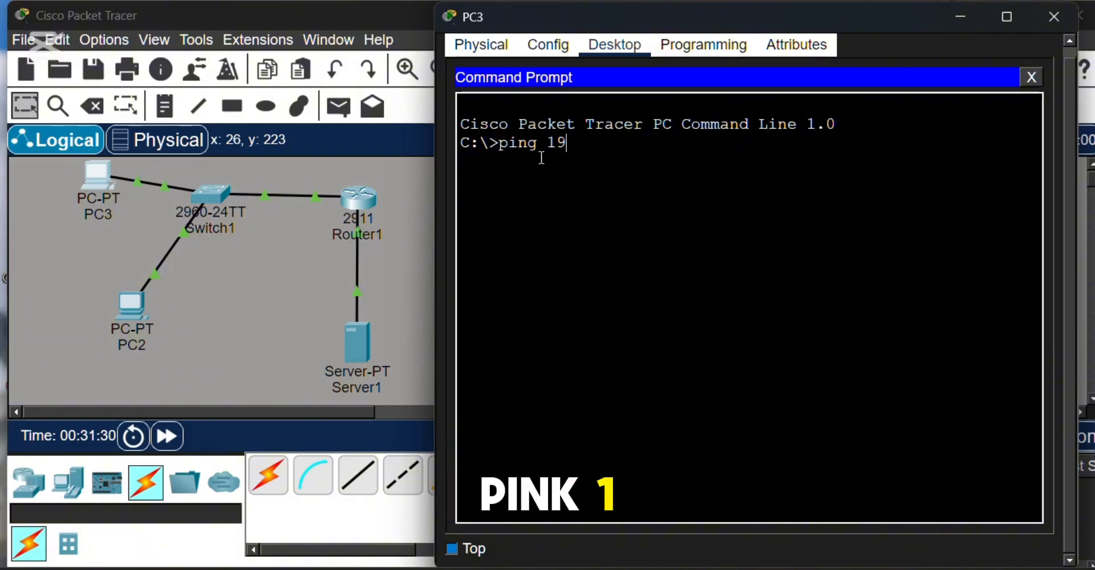
{"action": "type", "text": "2.168"}
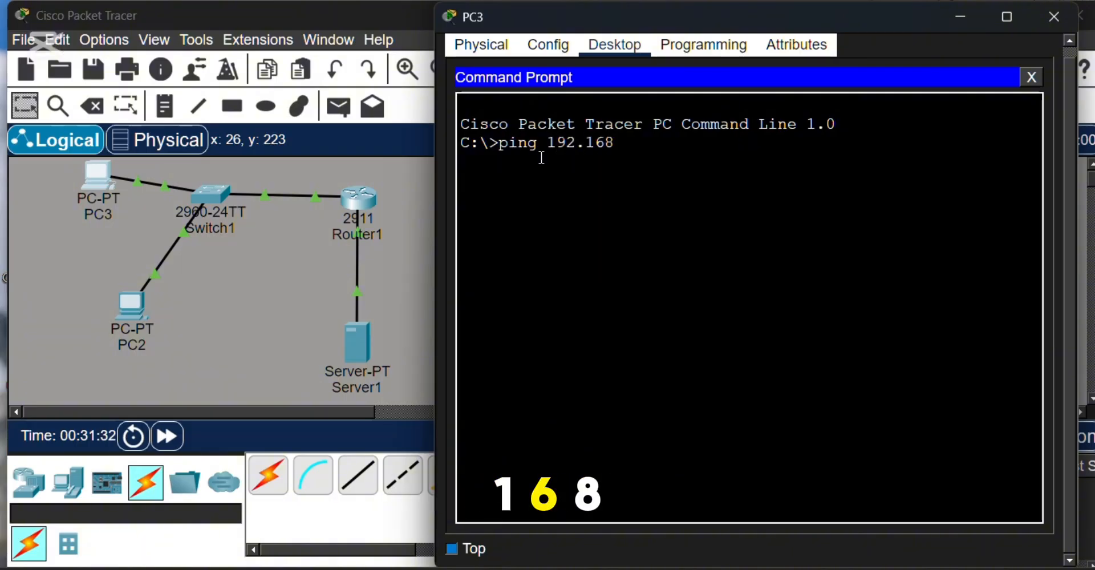
{"action": "type", "text": ".2."}
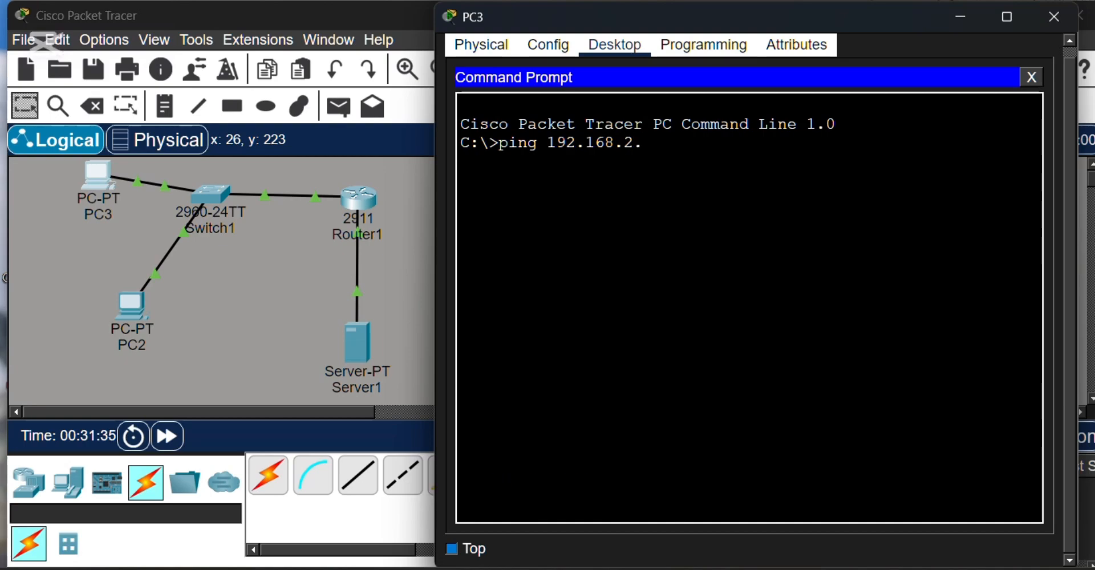
Keep PC3's window on top, check Server1's FastEthernet0 IPv4 address, and minimize the Server1 window.
{"action": "left_click", "coordinate": [465, 547]}
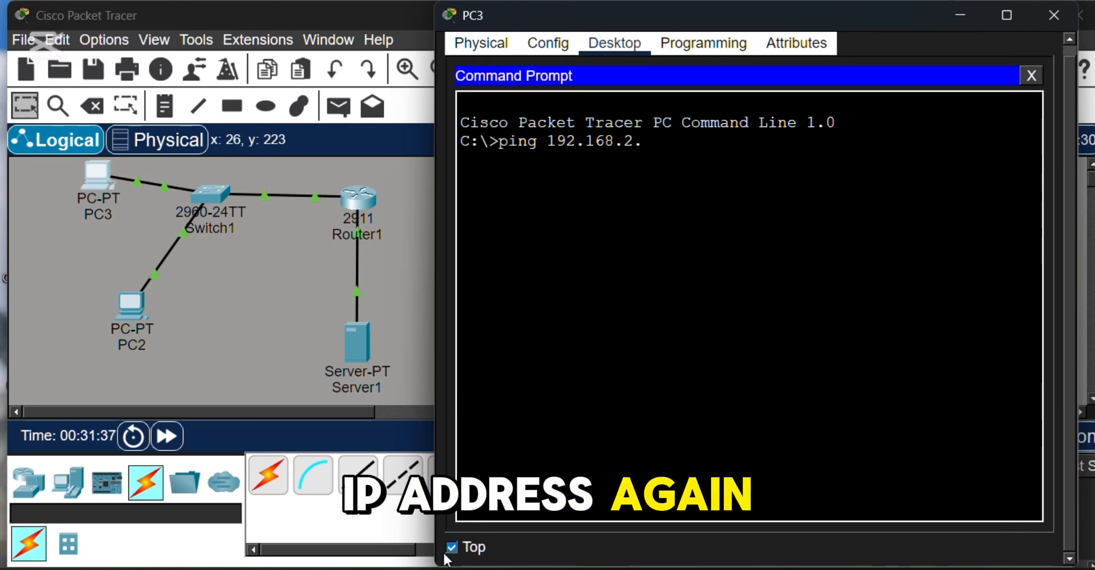
{"action": "left_click", "coordinate": [356, 337]}
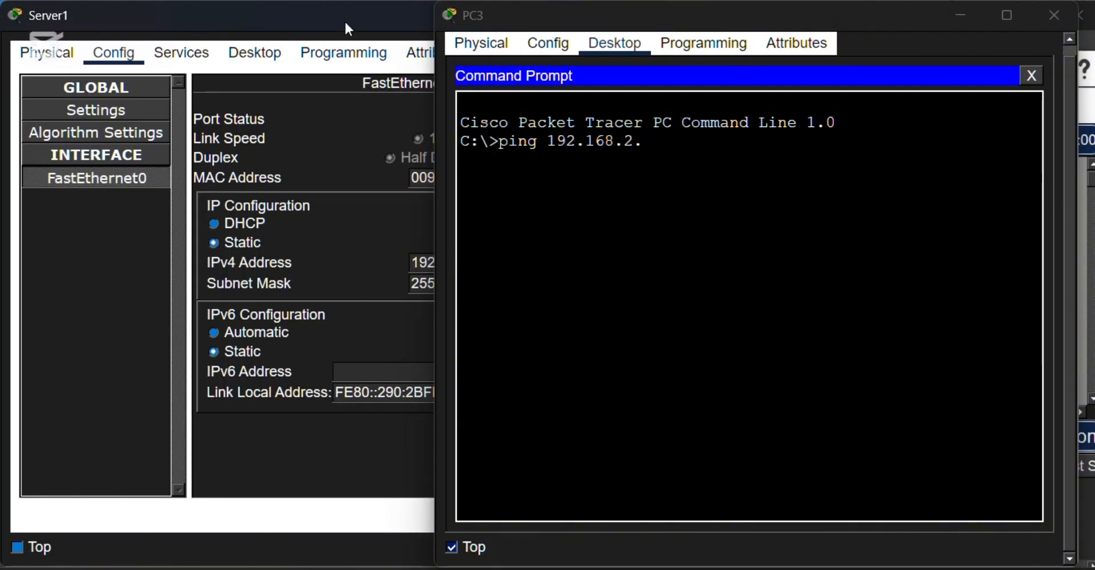
{"action": "left_click_drag", "start_coordinate": [345, 19], "coordinate": [4, 3]}
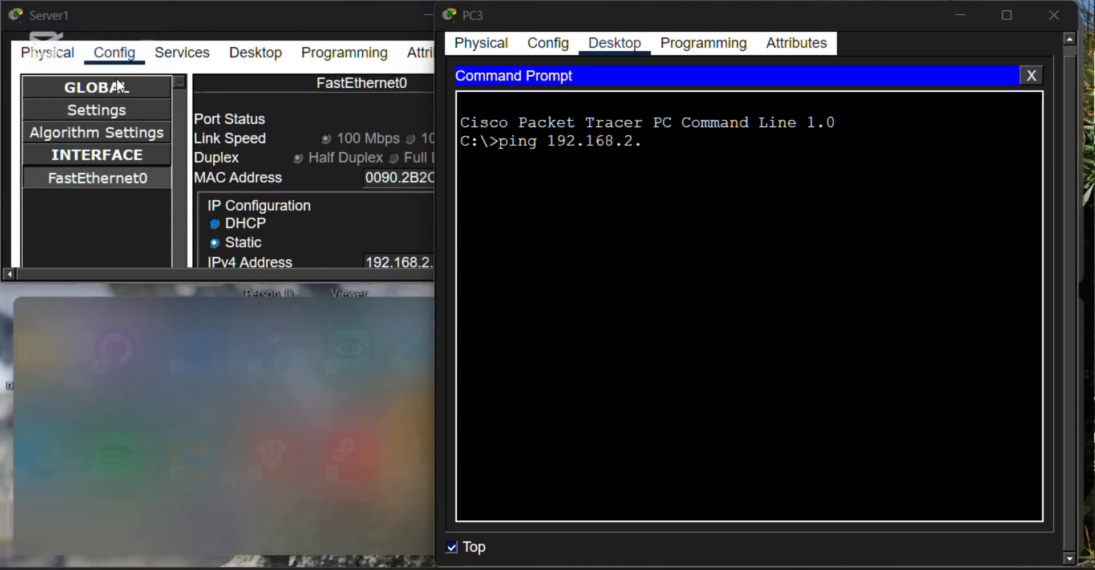
{"action": "left_click_drag", "start_coordinate": [203, 16], "coordinate": [1, 156]}
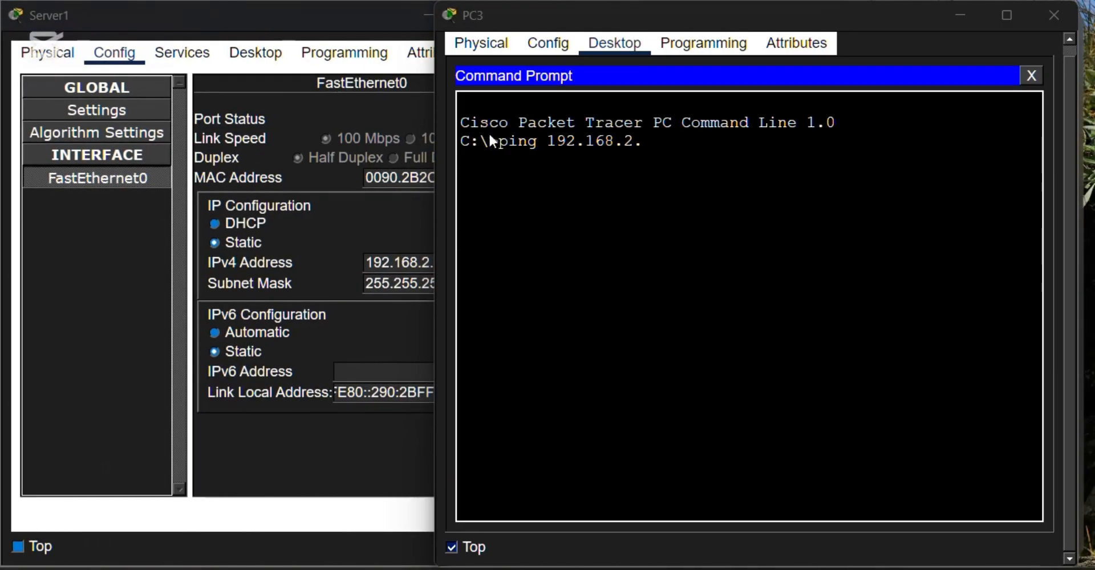
{"action": "double_click", "coordinate": [710, 5]}
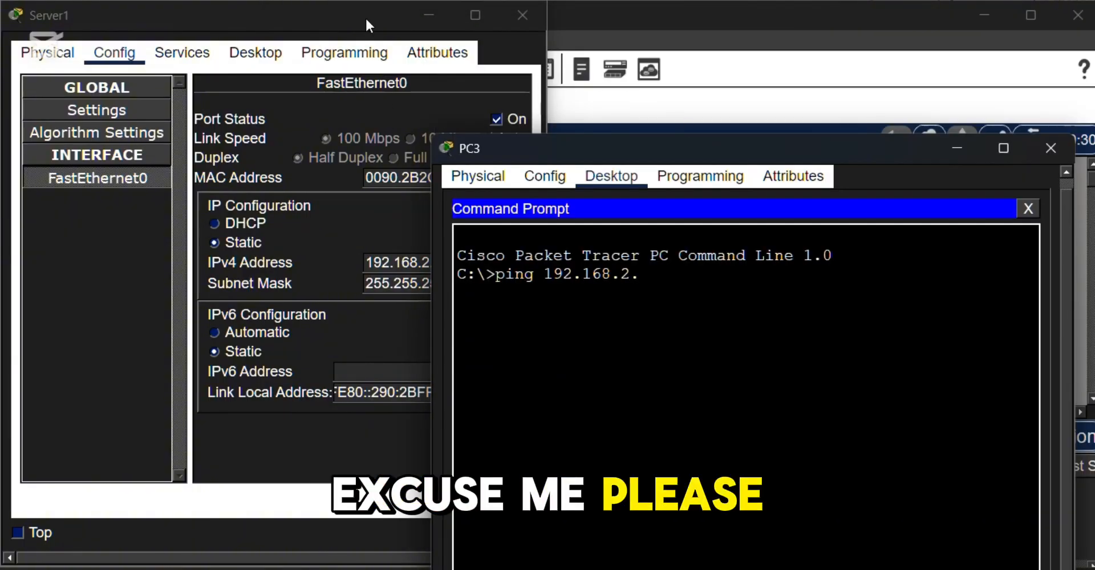
{"action": "left_click_drag", "start_coordinate": [365, 16], "coordinate": [297, 70]}
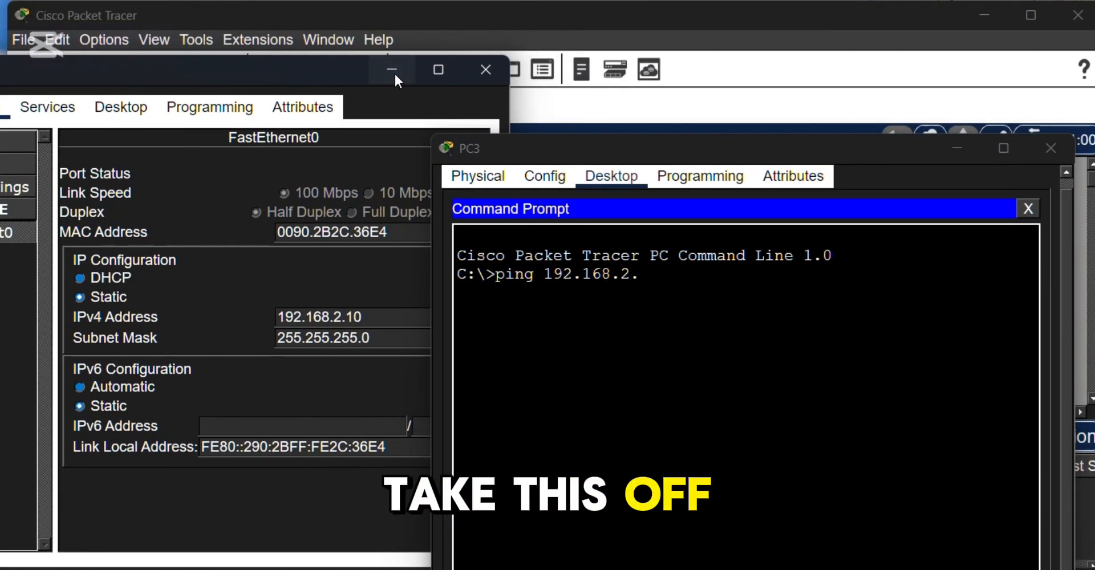
{"action": "left_click", "coordinate": [392, 69]}
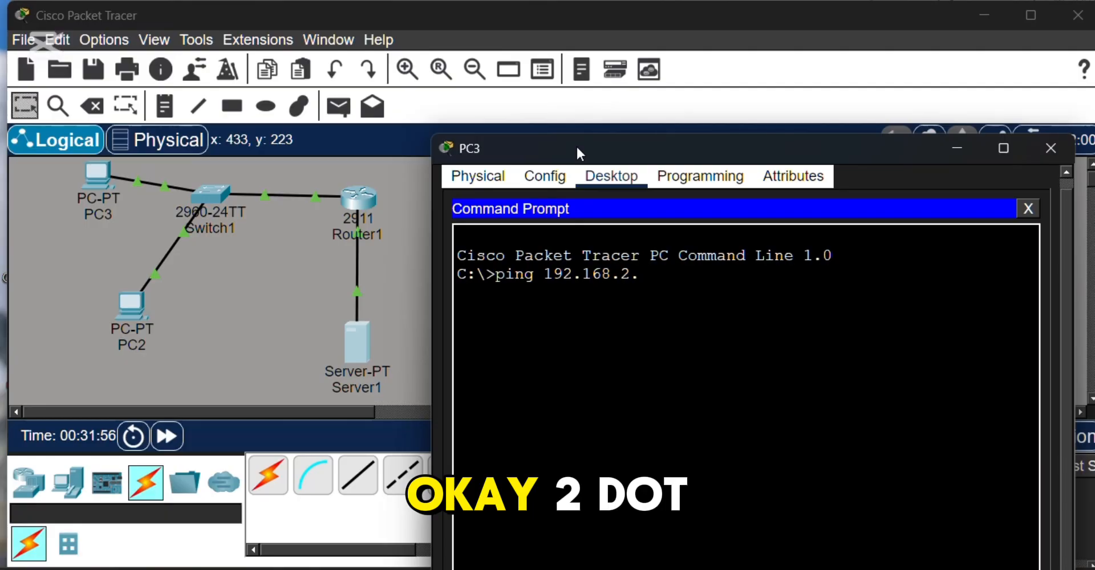
{"action": "left_click_drag", "start_coordinate": [576, 145], "coordinate": [513, 29]}
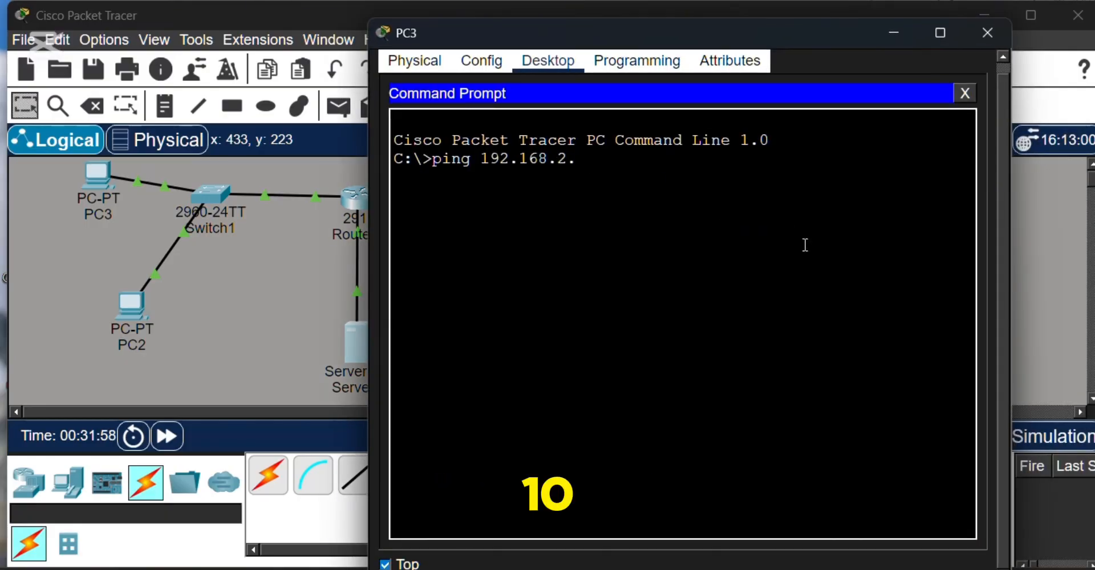
Complete and run the ping from PC3 to 192.168.2.10, and minimize PC3's window.
{"action": "type", "text": "10"}
{"action": "key", "text": "Return"}
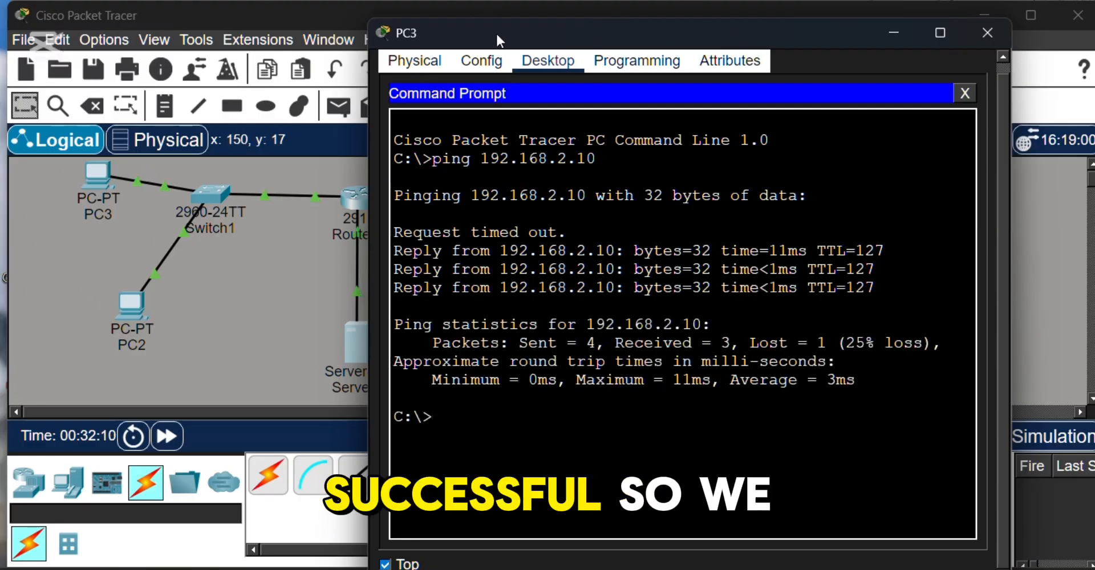
{"action": "left_click", "coordinate": [885, 35]}
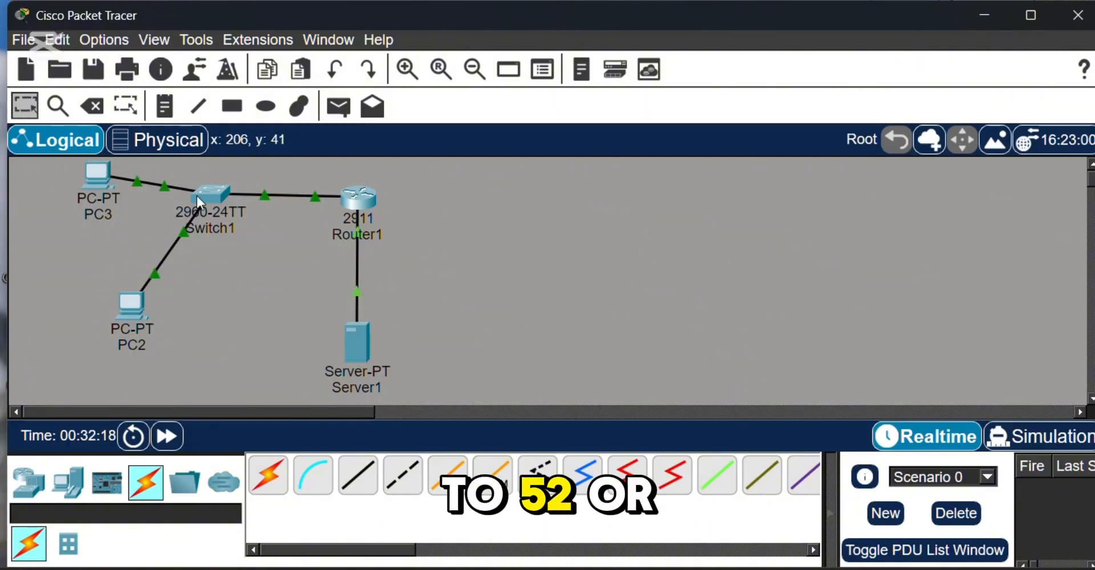
Open Server1's Command Prompt, moving its window clear of the network topology.
{"action": "left_click", "coordinate": [358, 339]}
{"action": "left_click_drag", "start_coordinate": [199, 106], "coordinate": [701, 31]}
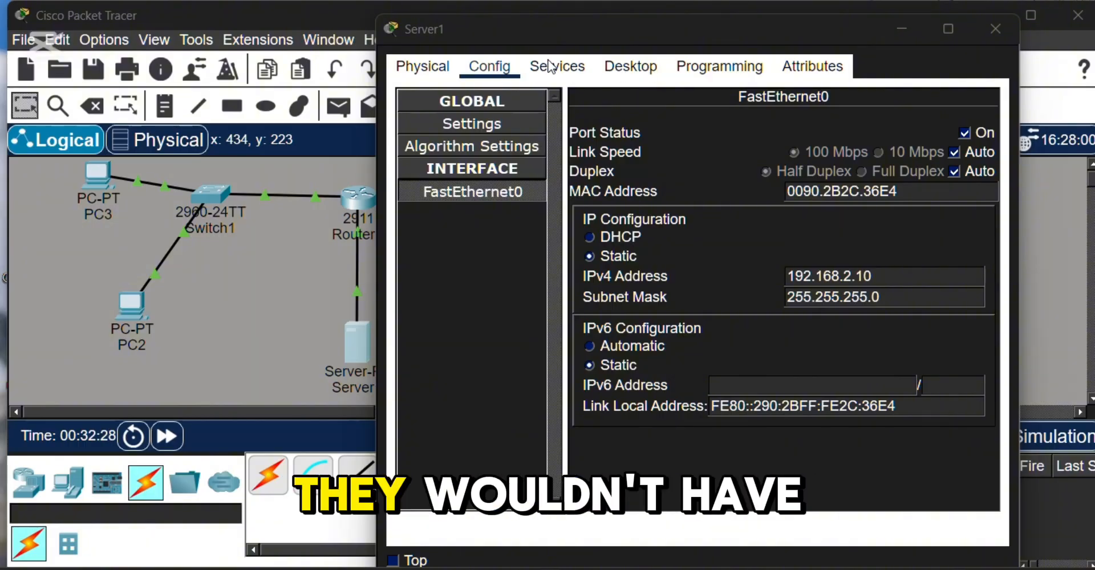
{"action": "left_click_drag", "start_coordinate": [718, 36], "coordinate": [723, 75]}
{"action": "left_click", "coordinate": [636, 106]}
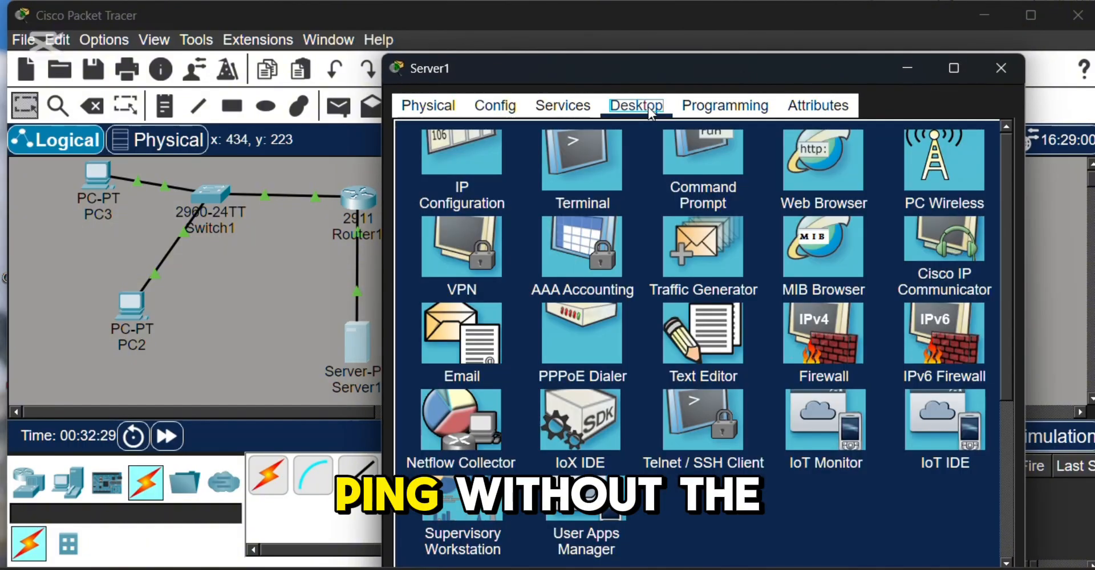
{"action": "left_click", "coordinate": [704, 180]}
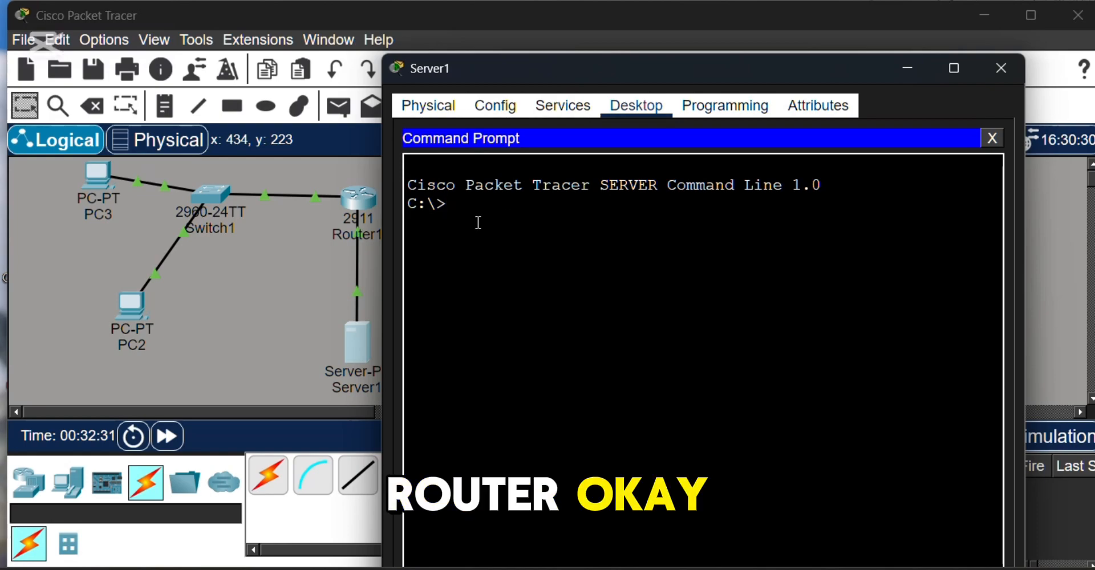
Ping 192.168.1.11 from Server1, and close the Command Prompt and the Server1 window.
{"action": "type", "text": "pin"}
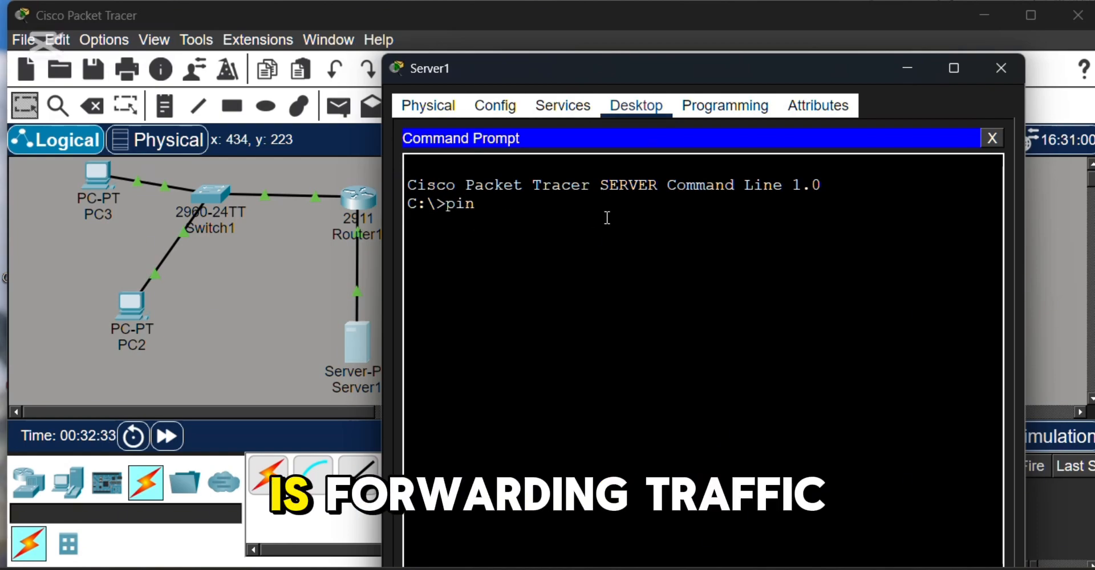
{"action": "type", "text": "g 192"}
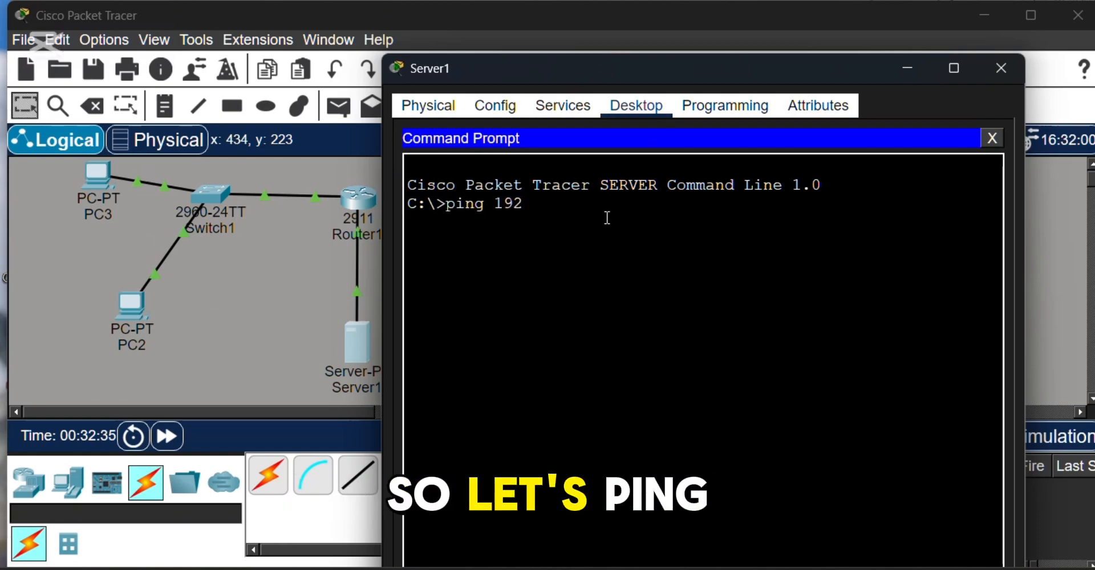
{"action": "type", "text": ".168"}
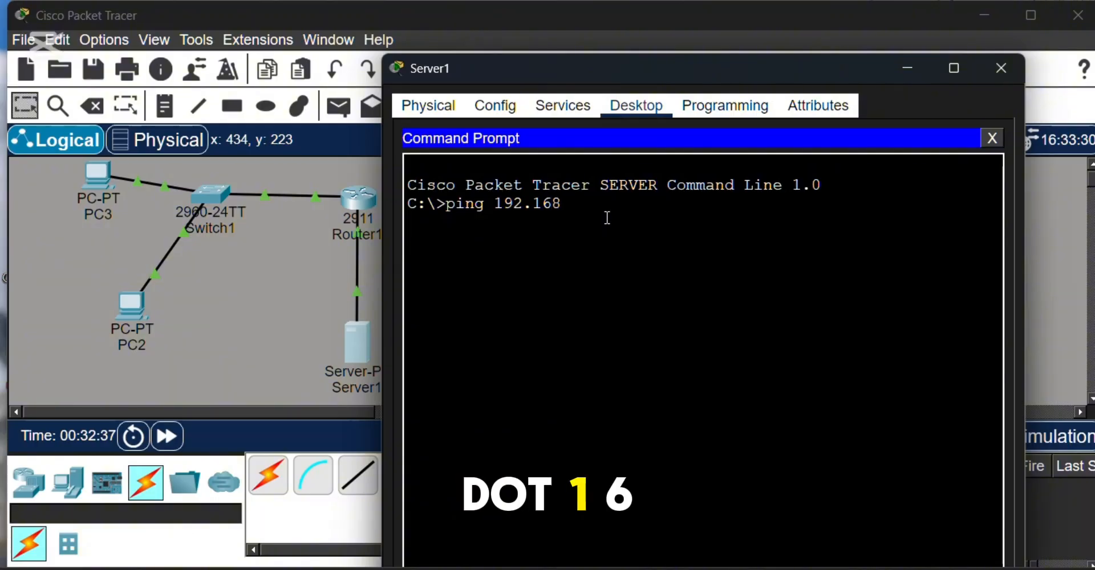
{"action": "type", "text": ".1."}
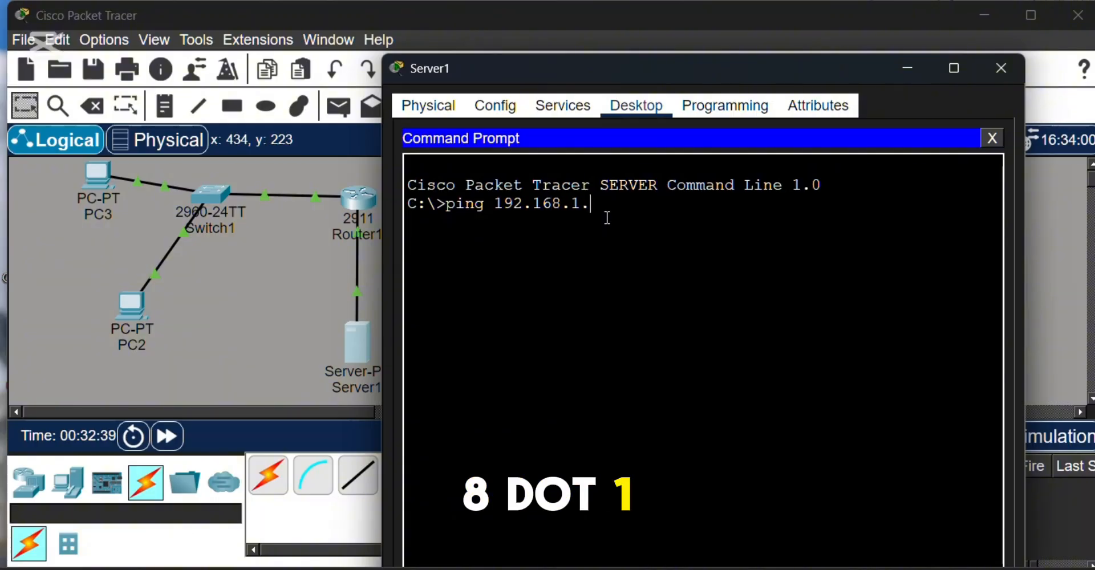
{"action": "type", "text": "11"}
{"action": "key", "text": "Return"}
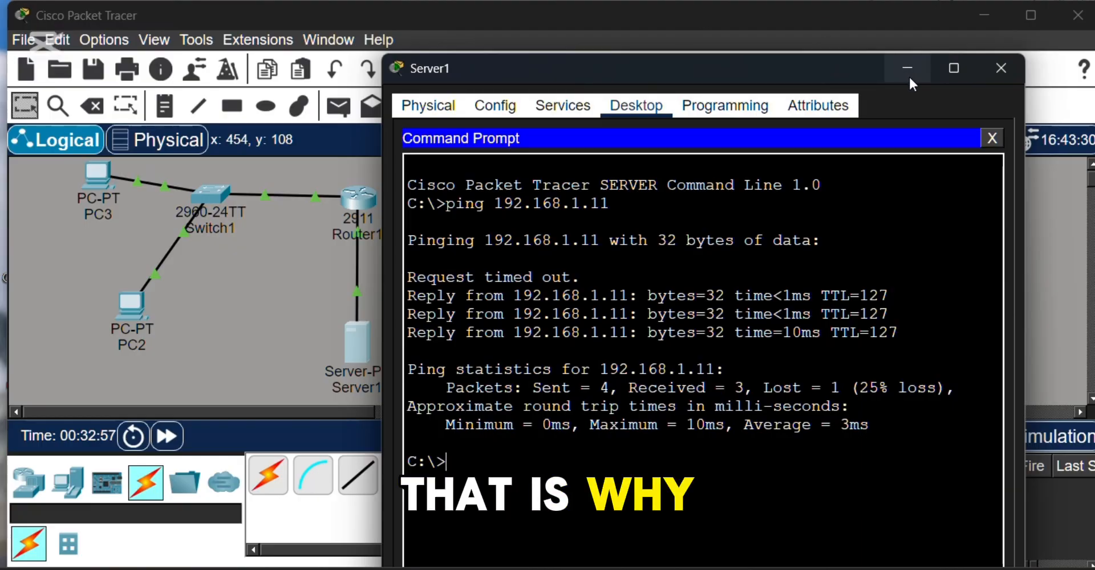
{"action": "left_click", "coordinate": [992, 139]}
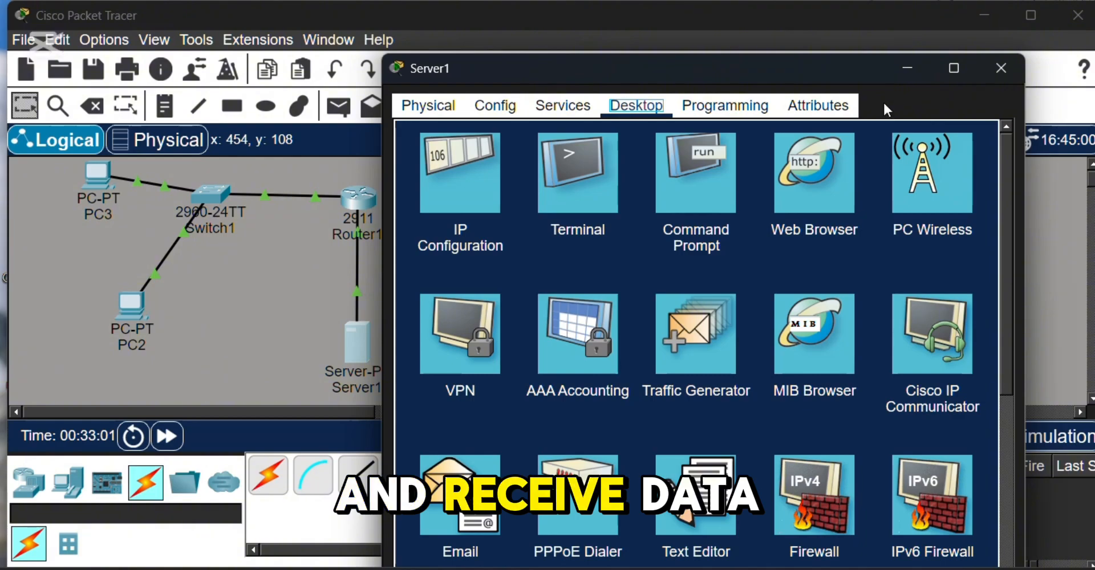
{"action": "left_click", "coordinate": [996, 74]}
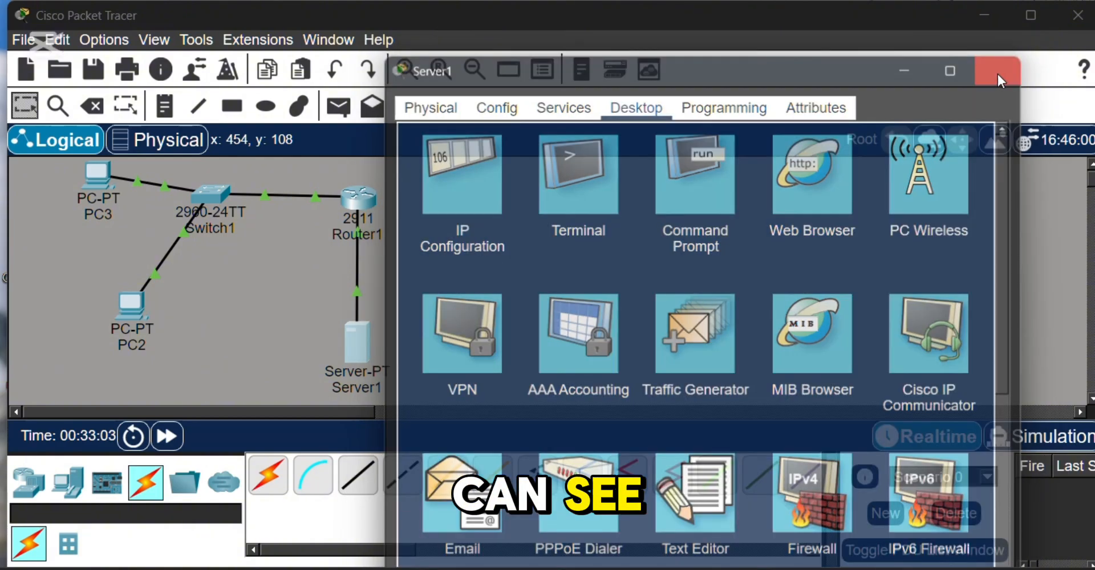